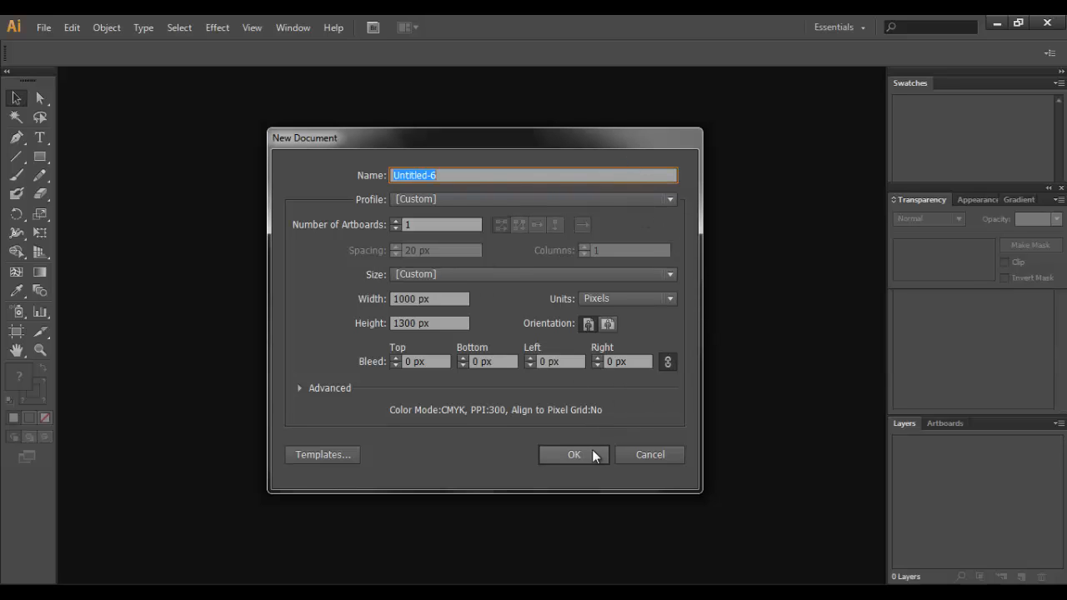
Create the 1000 × 1300 px CMYK document and draw a wide rectangle in the upper part of the artboard.
click(570, 458)
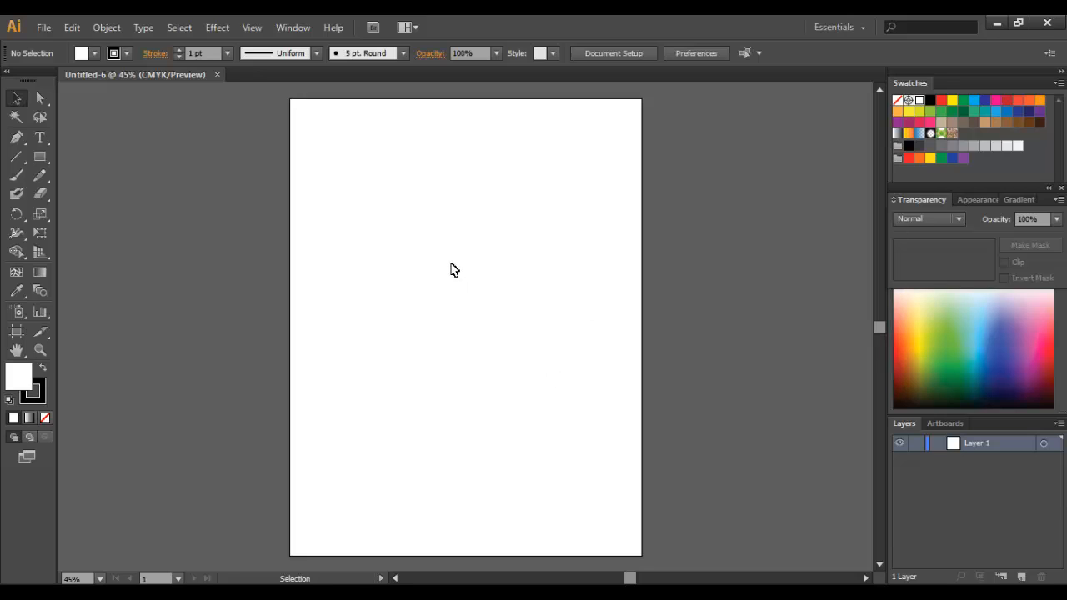
click(41, 158)
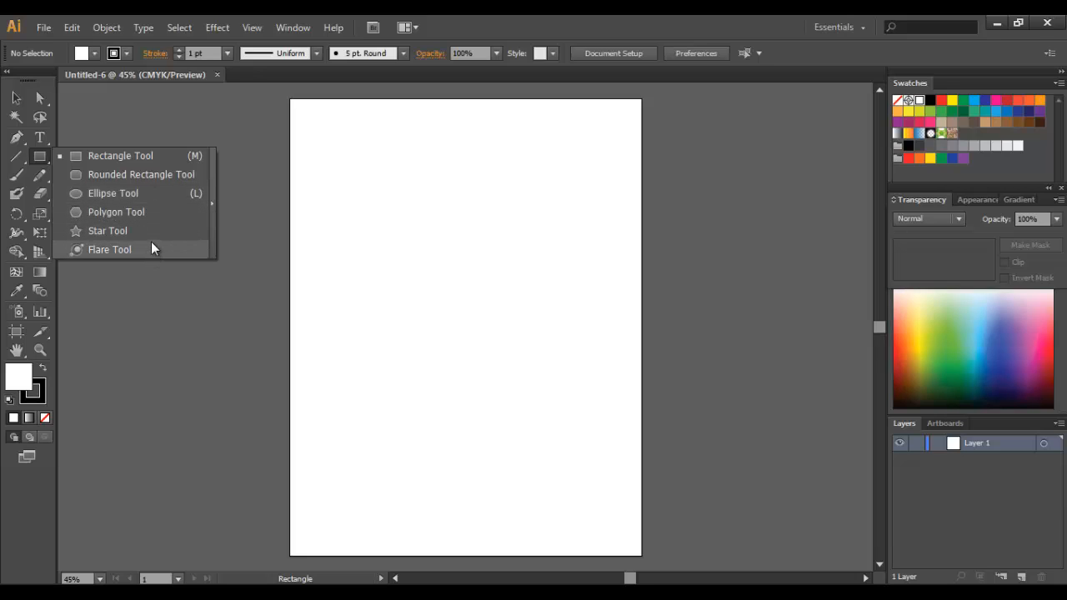
click(131, 156)
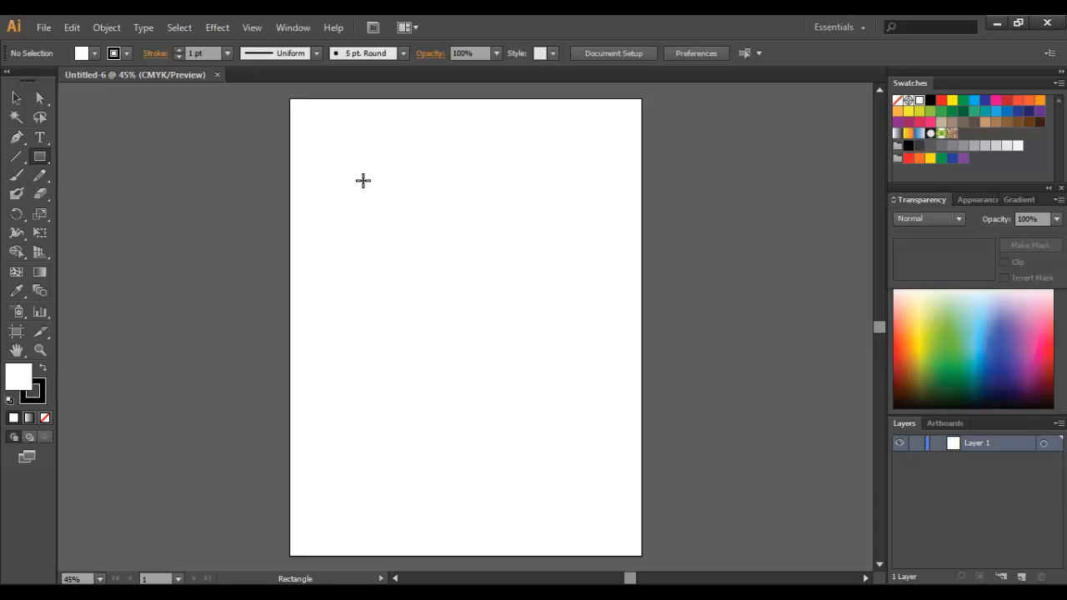
drag(363, 180, 534, 287)
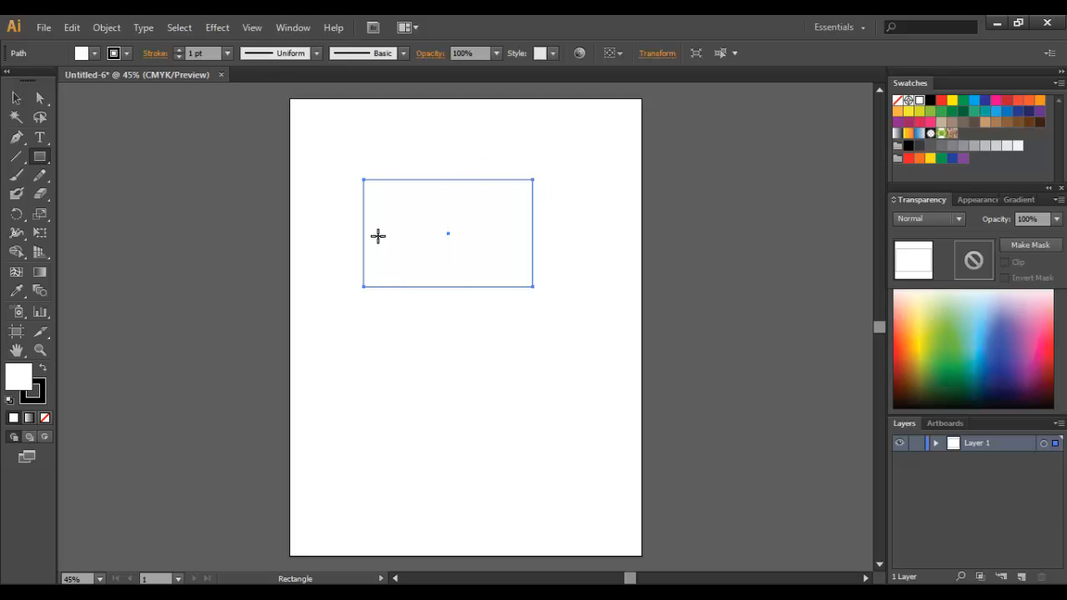
drag(402, 193, 432, 219)
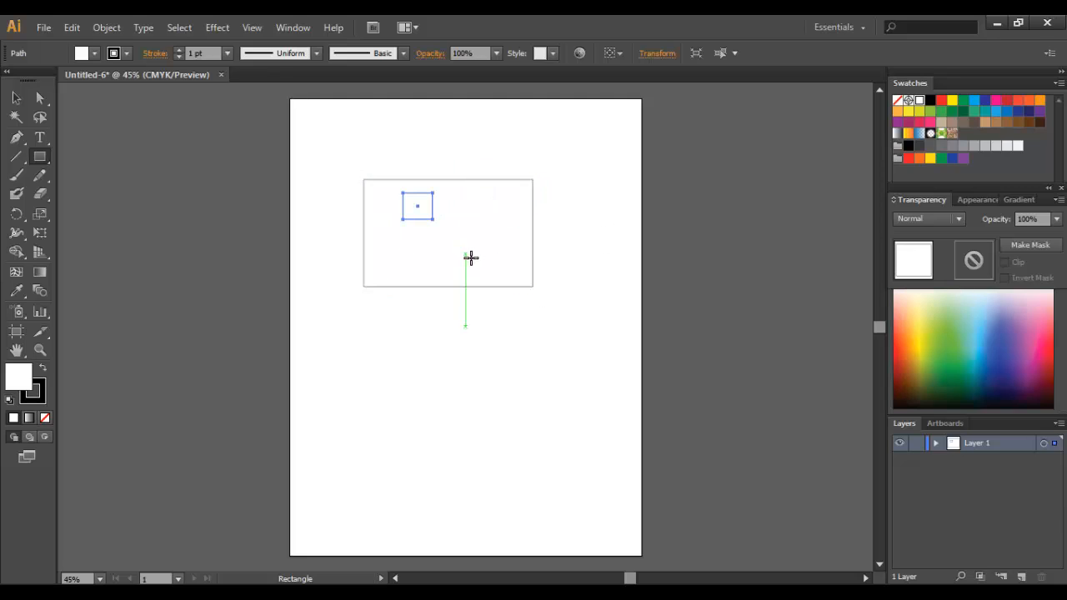
key(Delete)
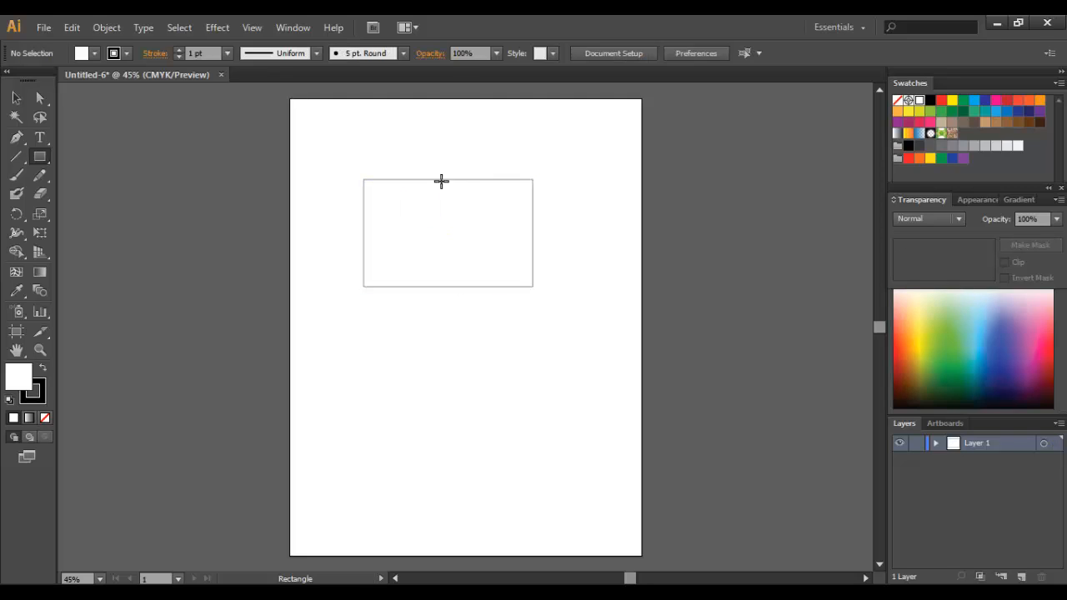
Set the rectangle's stroke weight to 10 pt and deselect it.
click(32, 390)
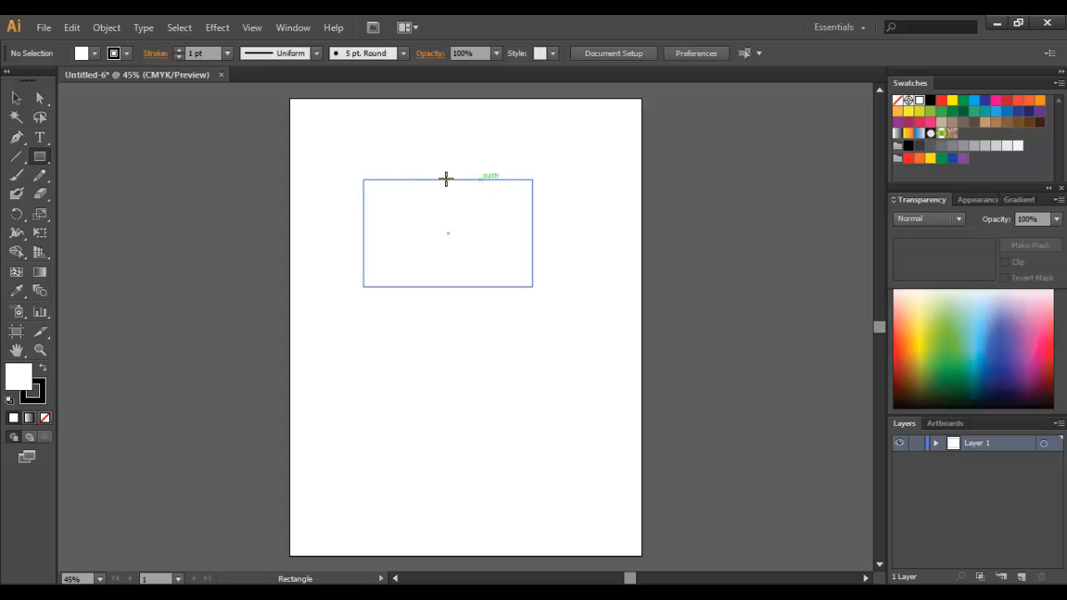
click(16, 99)
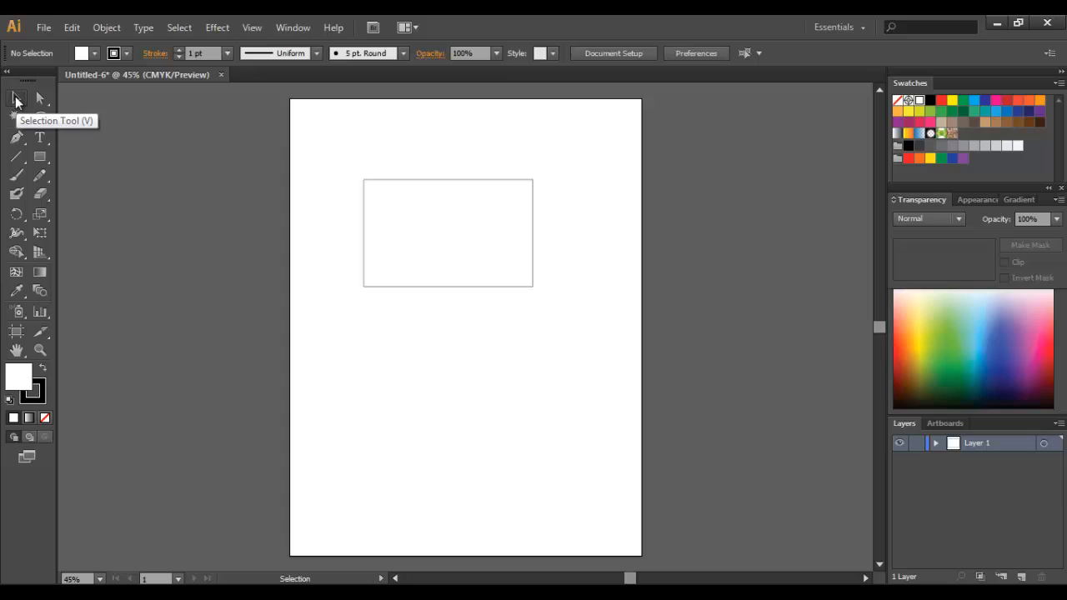
drag(331, 145, 553, 312)
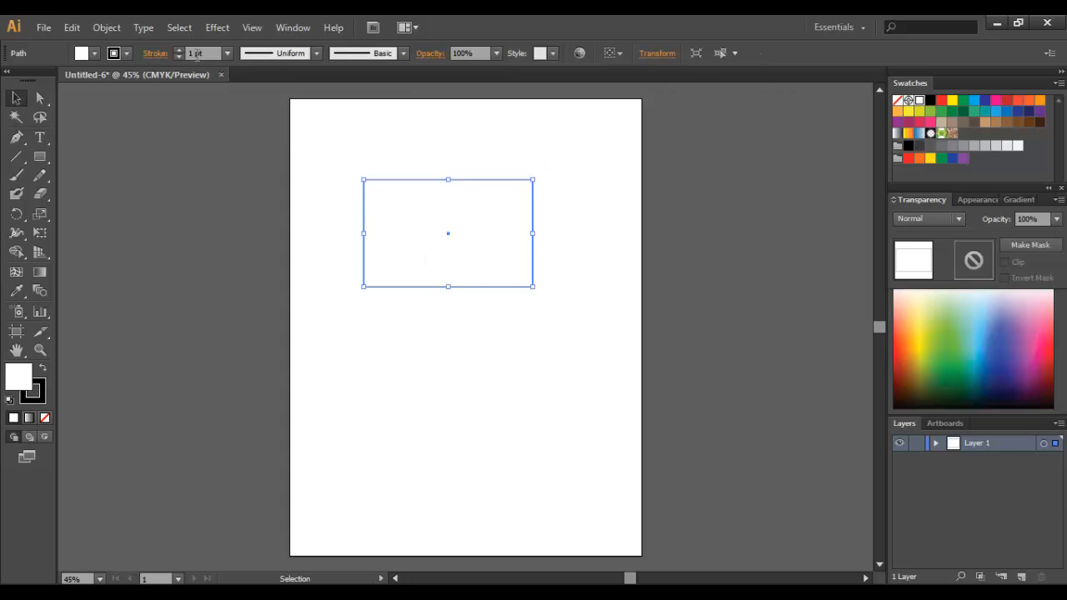
click(228, 55)
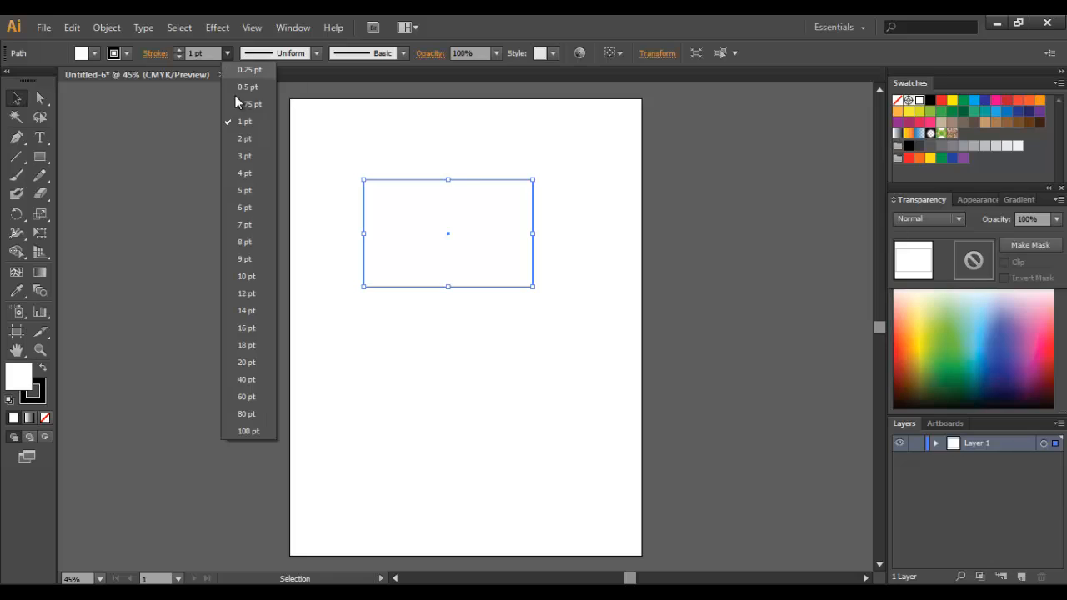
click(256, 276)
click(588, 287)
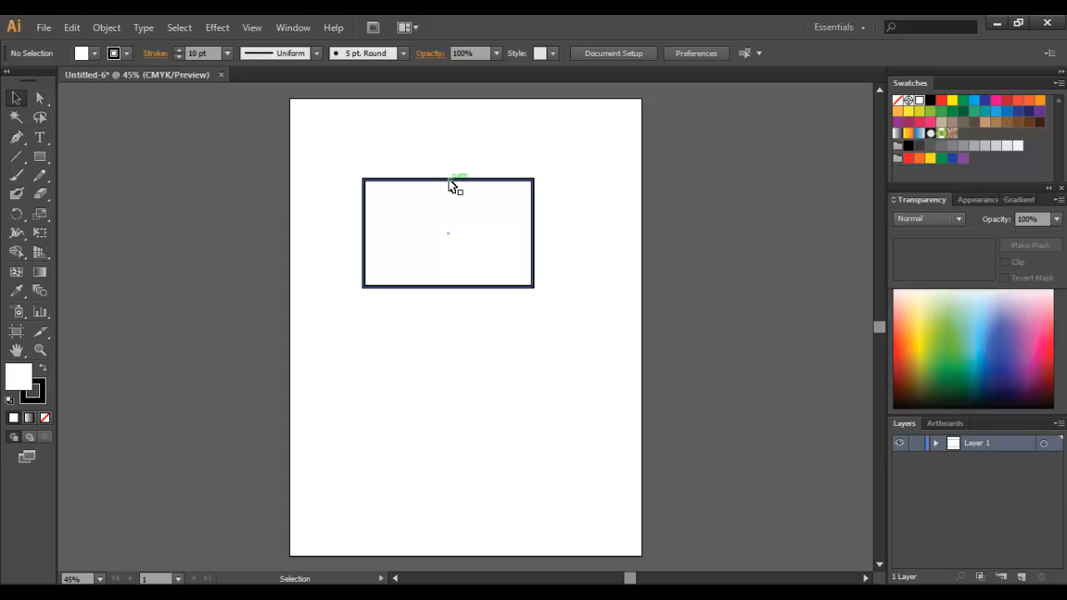
Try green, light blue and yellow swatches on the rectangle's stroke and settle on a medium blue.
drag(398, 152, 450, 262)
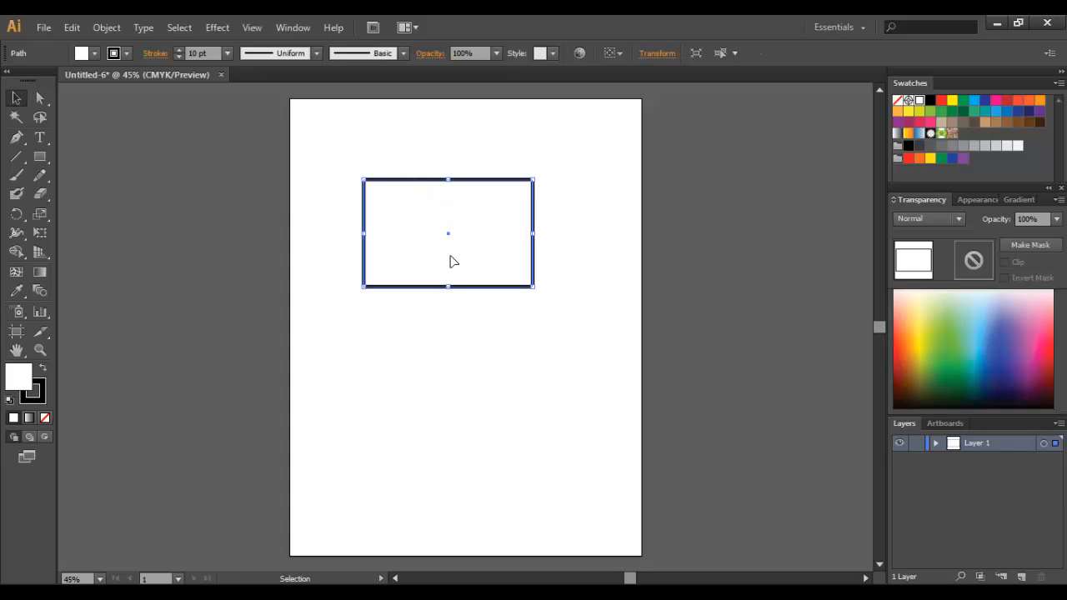
click(40, 398)
click(941, 111)
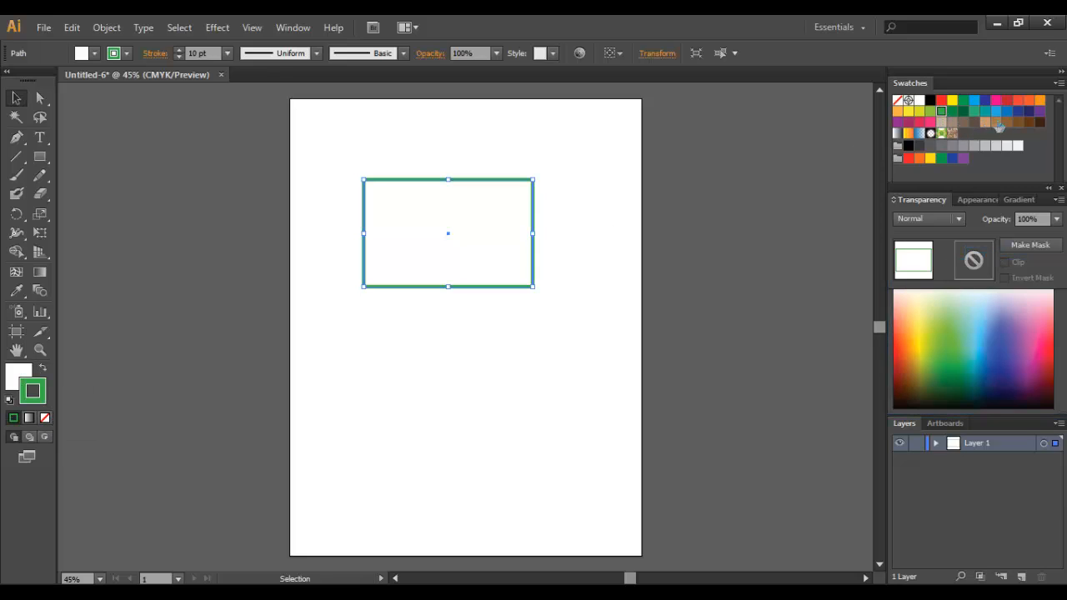
click(997, 113)
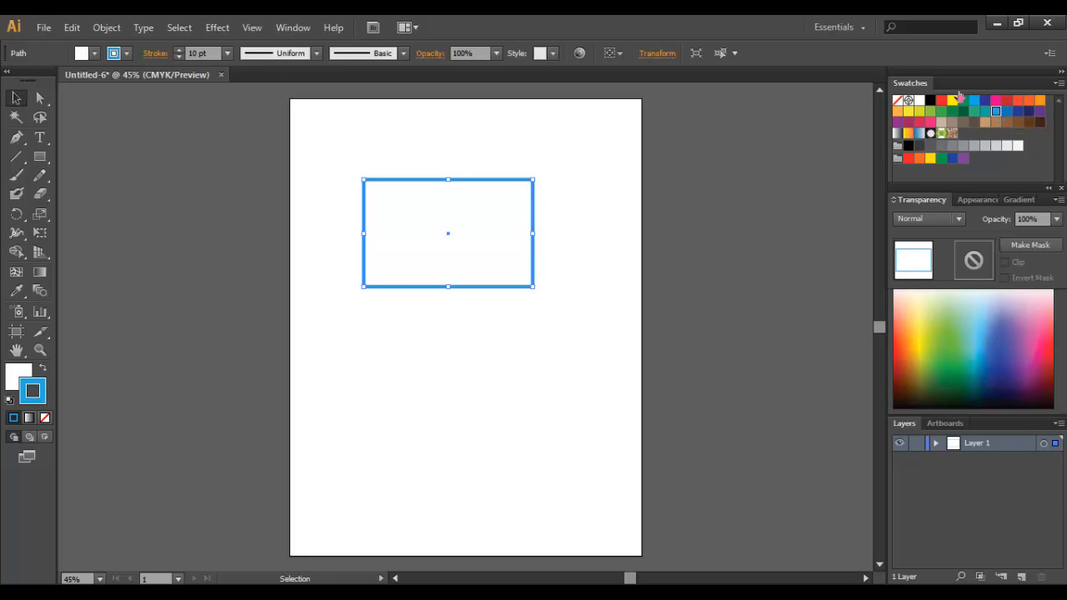
click(931, 112)
click(920, 112)
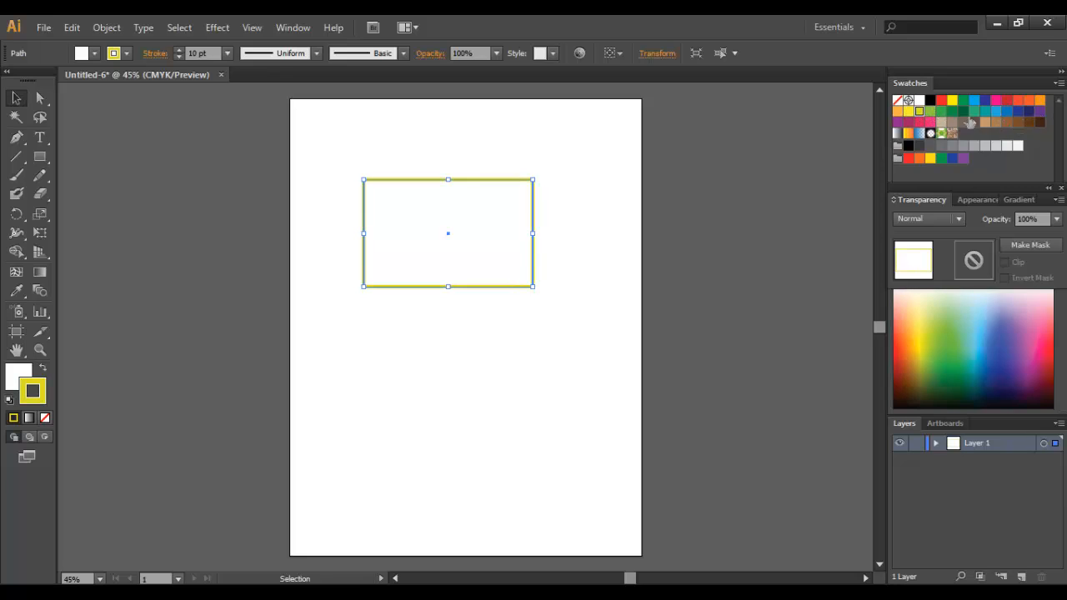
click(1006, 111)
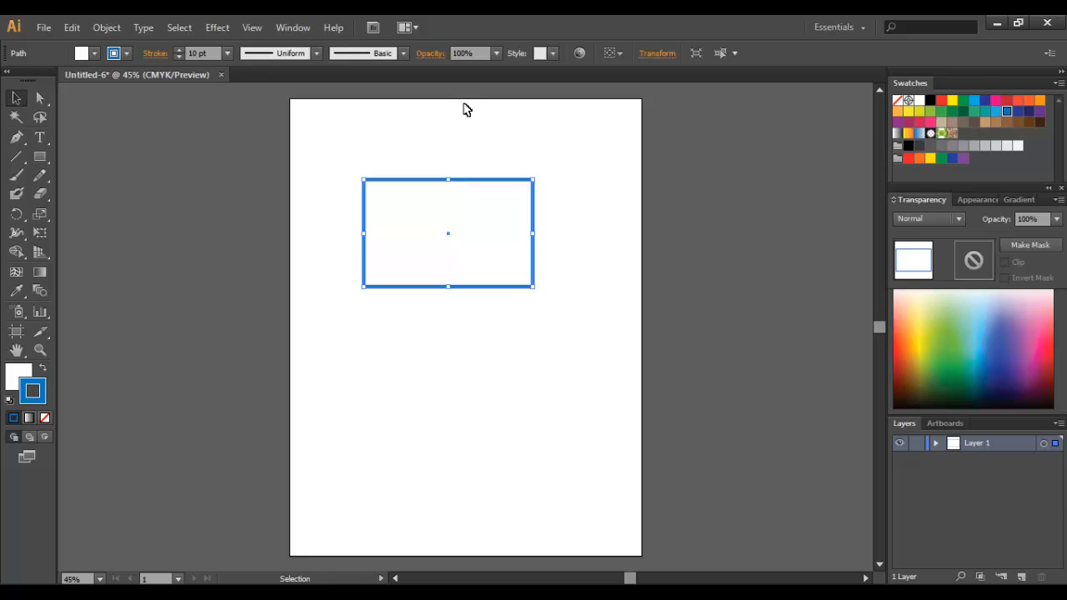
Try several swatches on the rectangle's fill, including purple, orange and magenta, and settle on light blue.
click(14, 376)
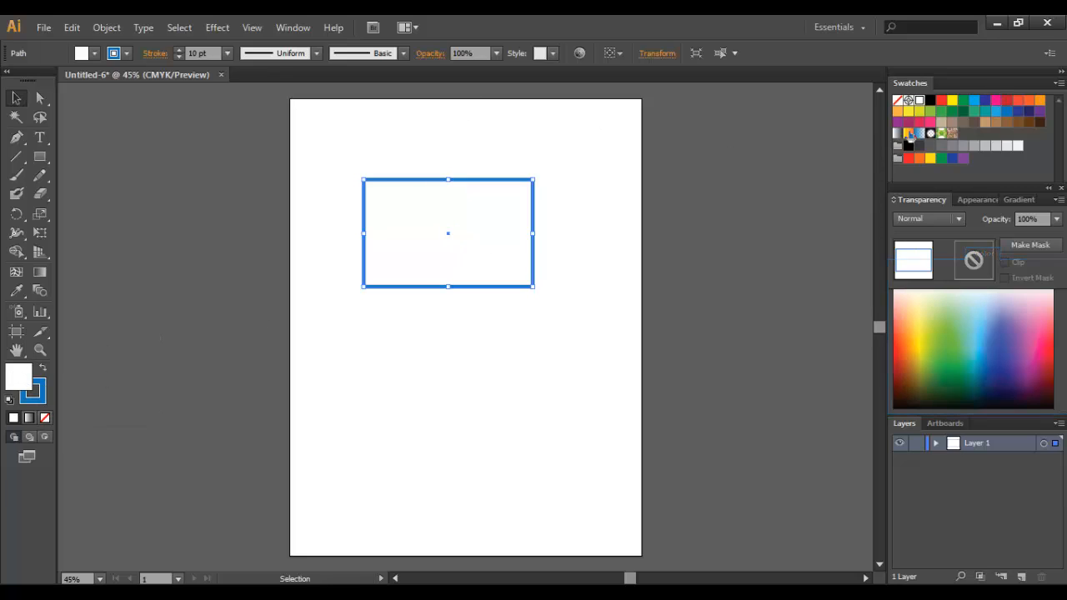
click(930, 111)
click(1039, 111)
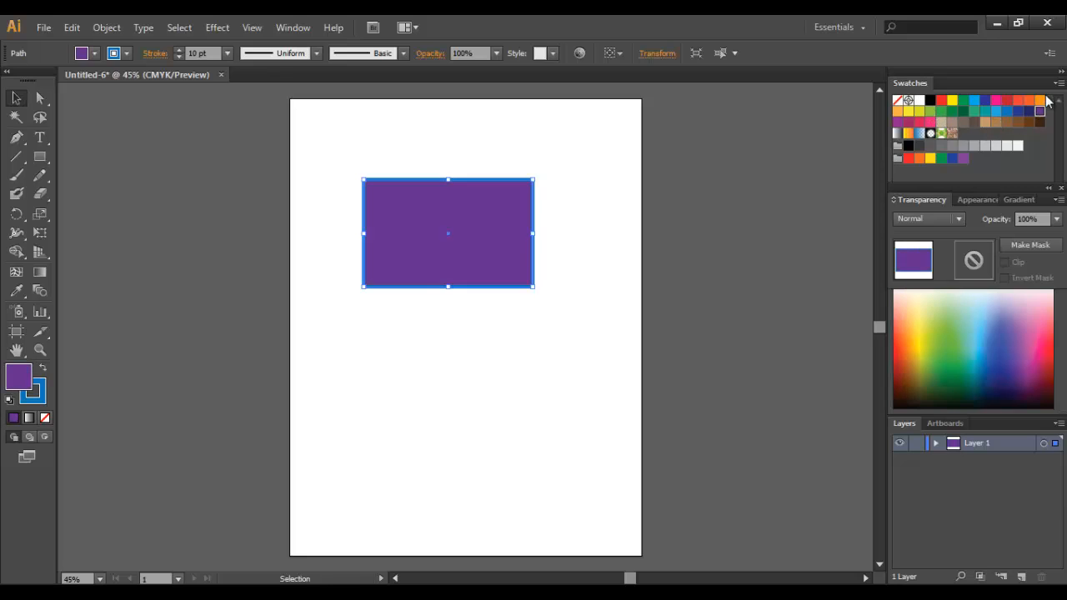
click(1040, 100)
click(996, 102)
click(898, 122)
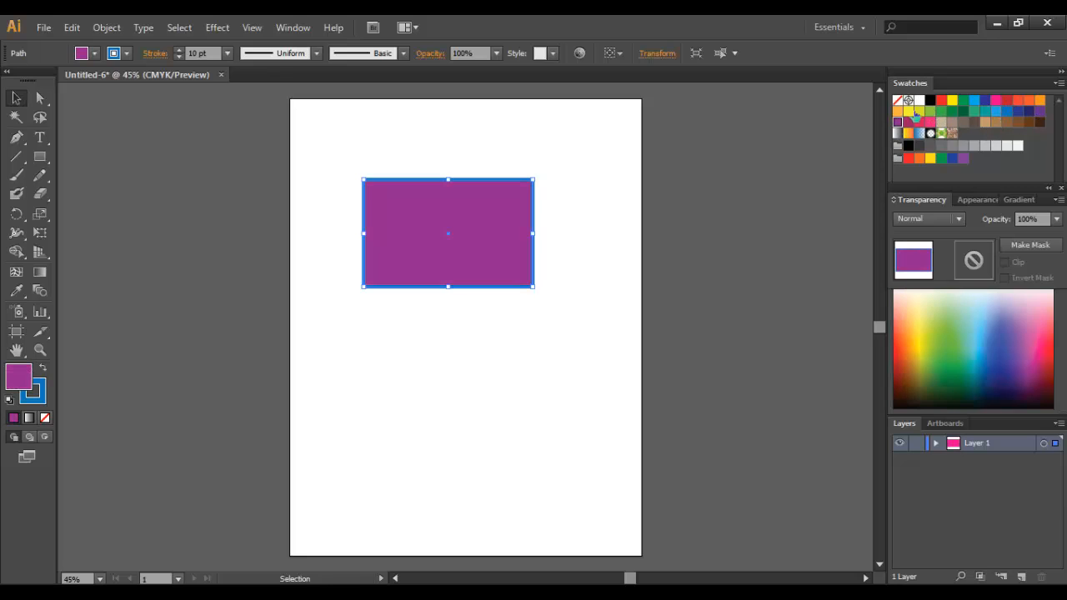
click(964, 112)
click(996, 111)
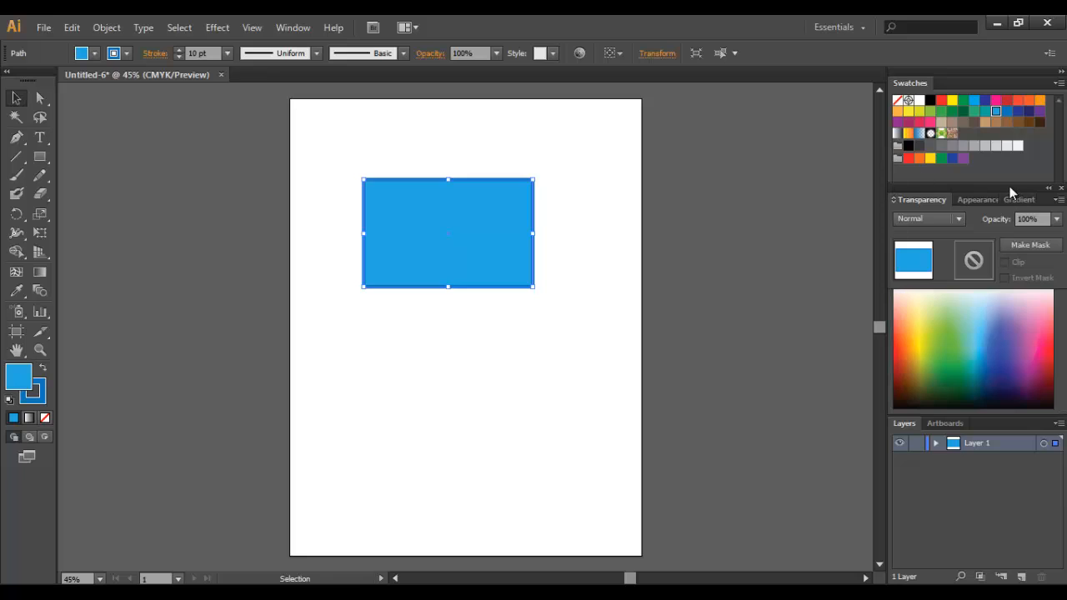
Enlarge the Swatches panel to reveal its library options and open the Ancient swatch library from Art History.
mouse_move(1009, 186)
mouse_down()
mouse_move(1000, 244)
mouse_move(1006, 236)
mouse_up()
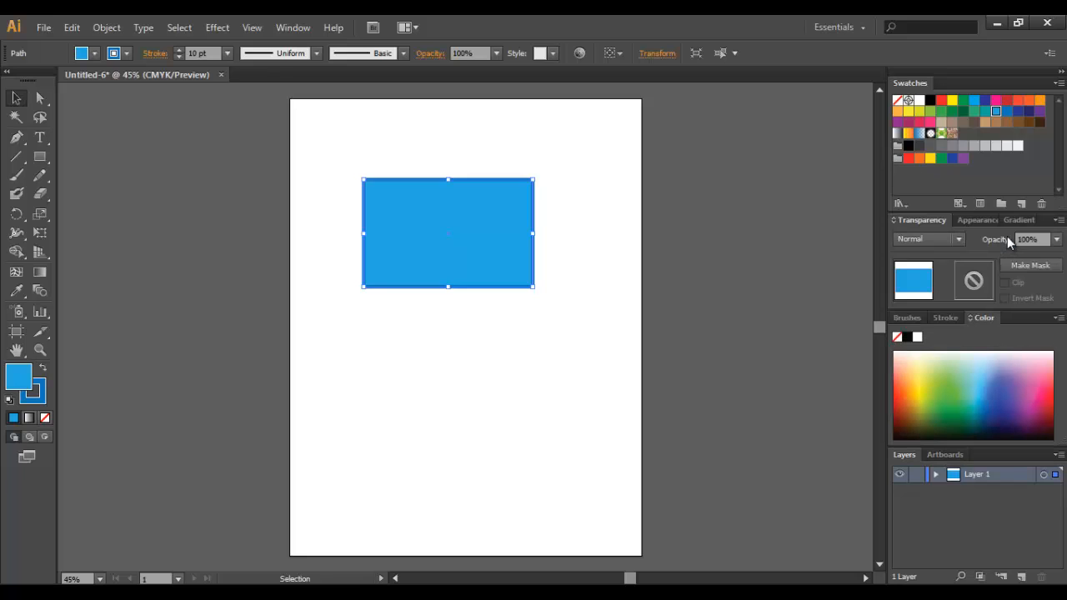
click(901, 204)
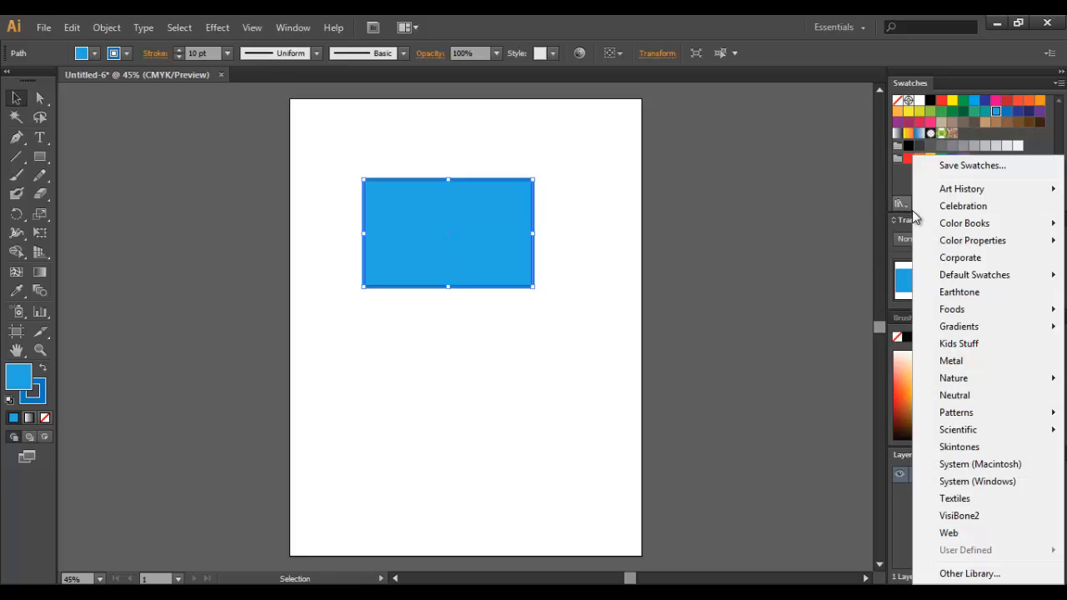
mouse_move(1019, 192)
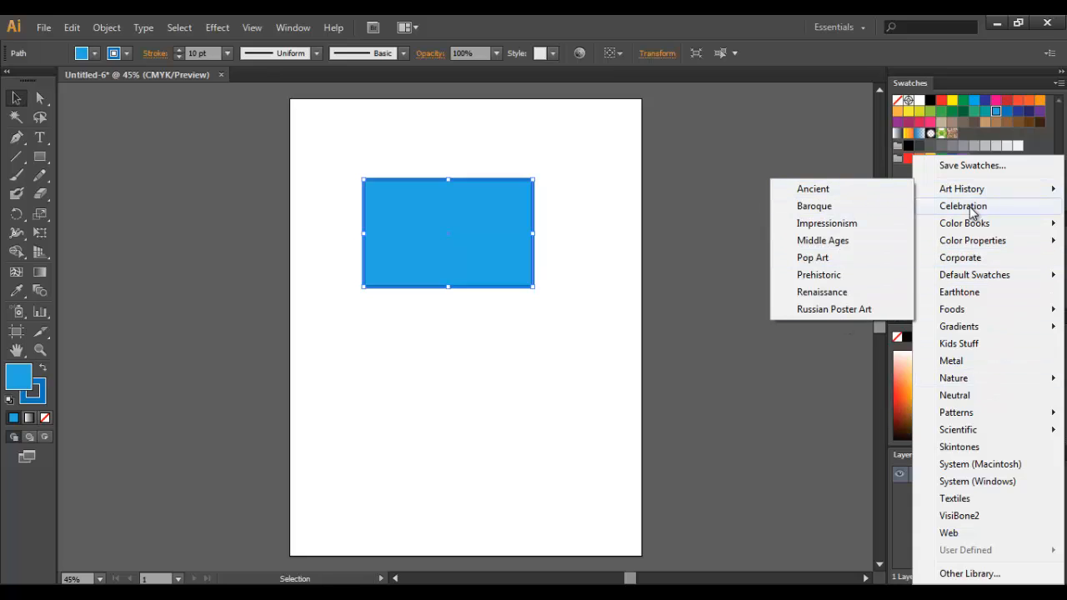
mouse_move(974, 199)
click(871, 189)
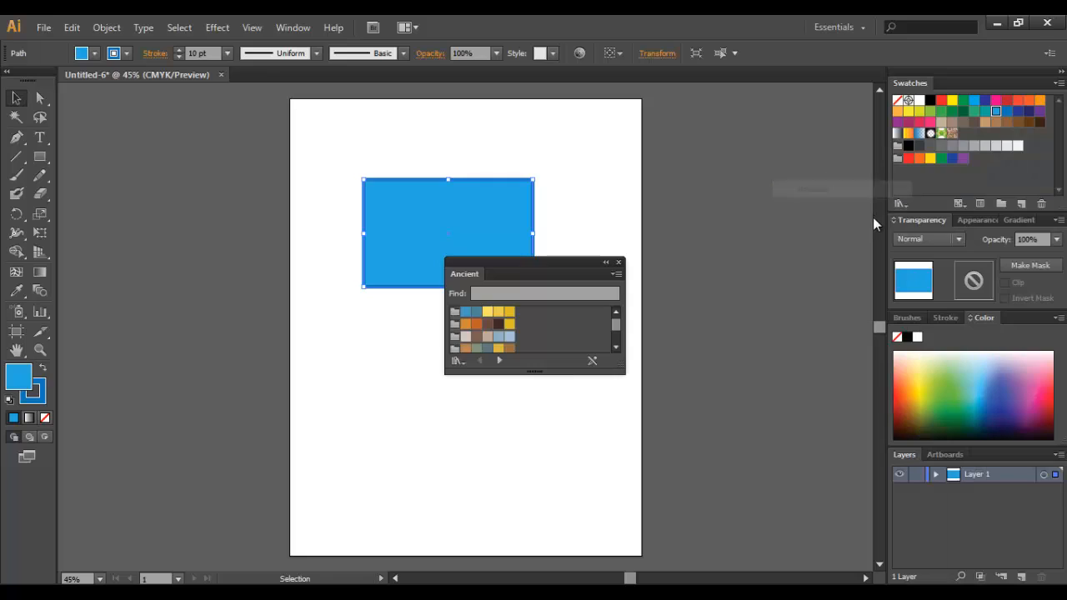
drag(616, 326, 615, 312)
Switch the swatch library to Beach from the Nature group and look through its colours.
click(458, 362)
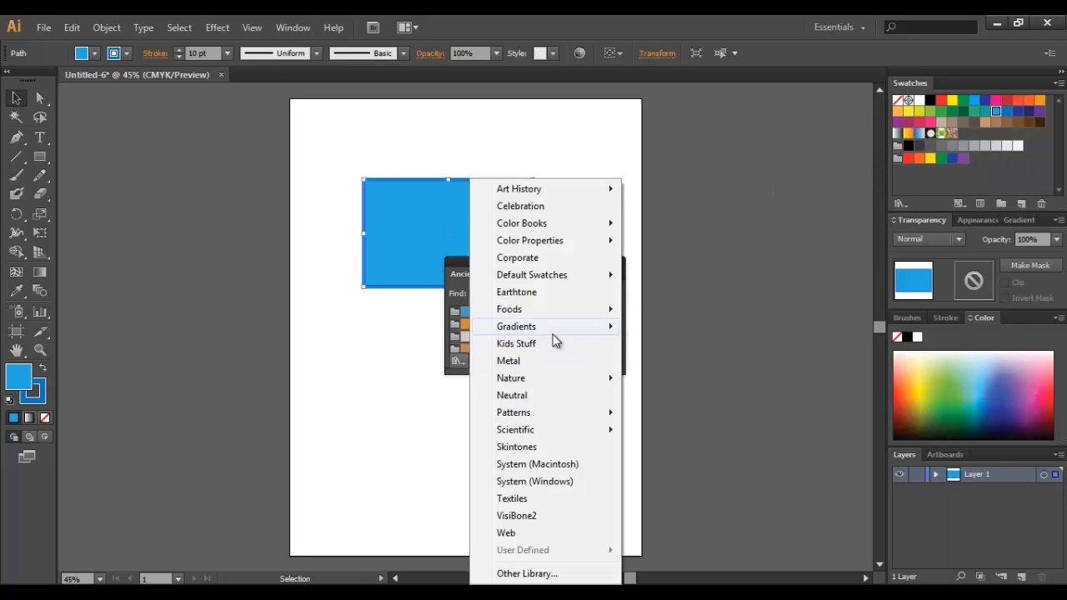
mouse_move(558, 380)
click(656, 378)
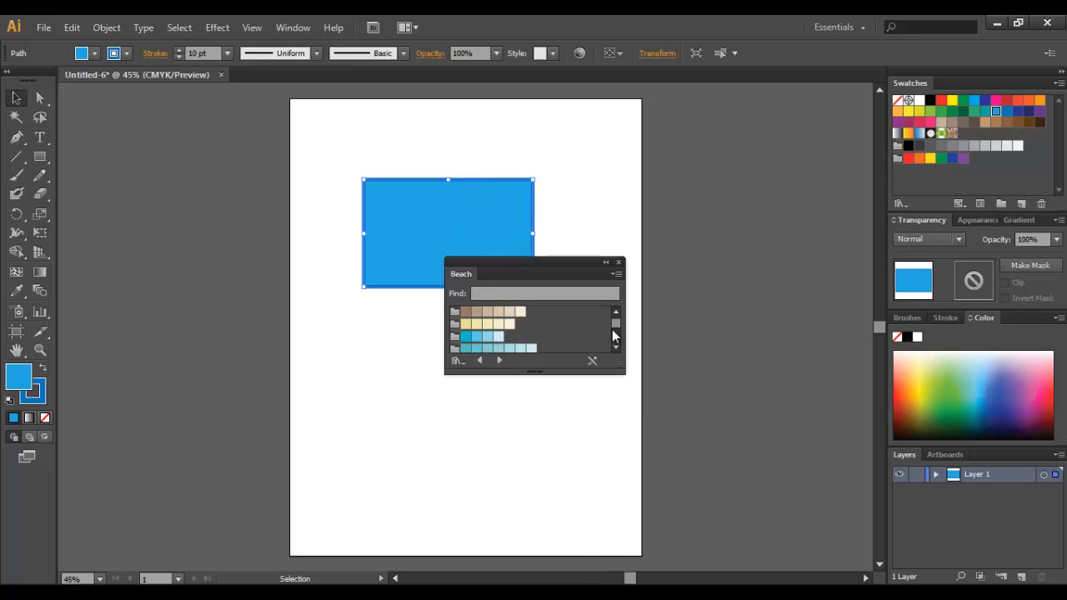
mouse_move(613, 332)
mouse_down()
mouse_move(614, 350)
mouse_move(615, 312)
mouse_up()
Load the Fades gradient library and fill the rectangle with its red-to-white horizontal gradient.
click(457, 361)
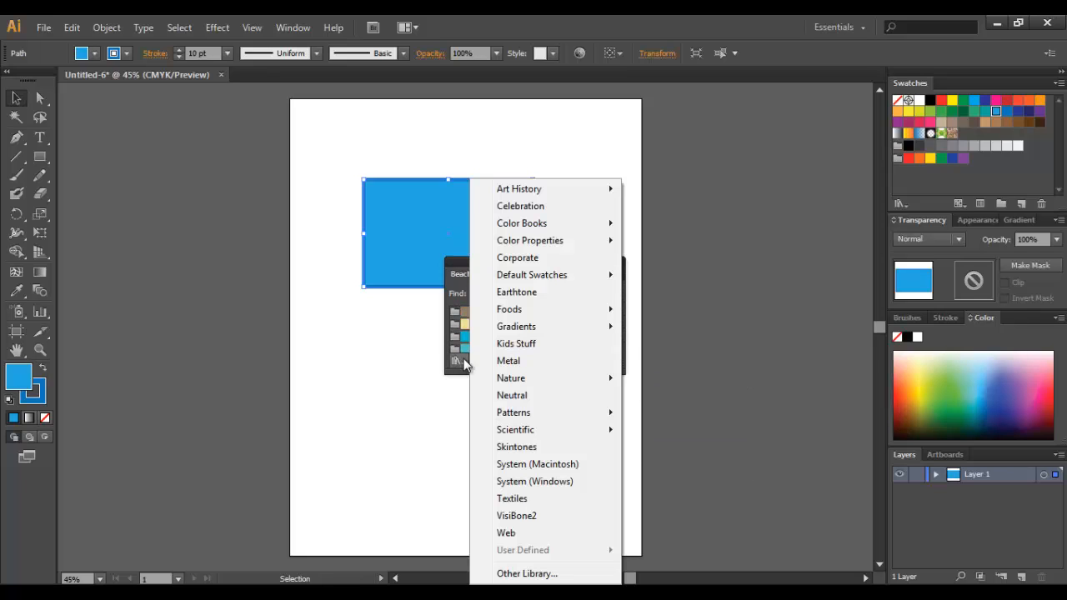
mouse_move(596, 435)
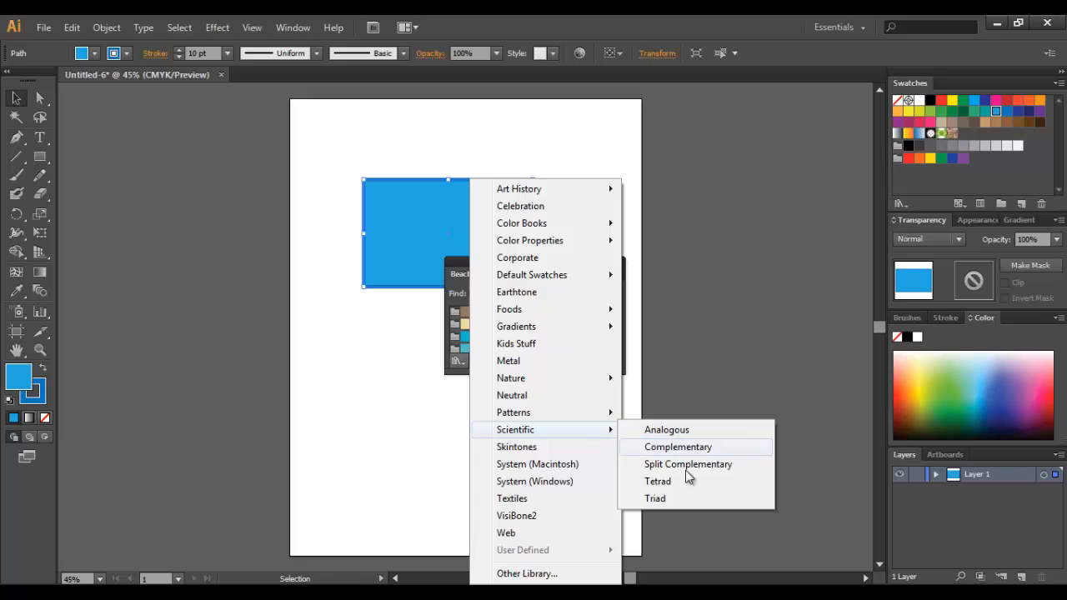
mouse_move(585, 414)
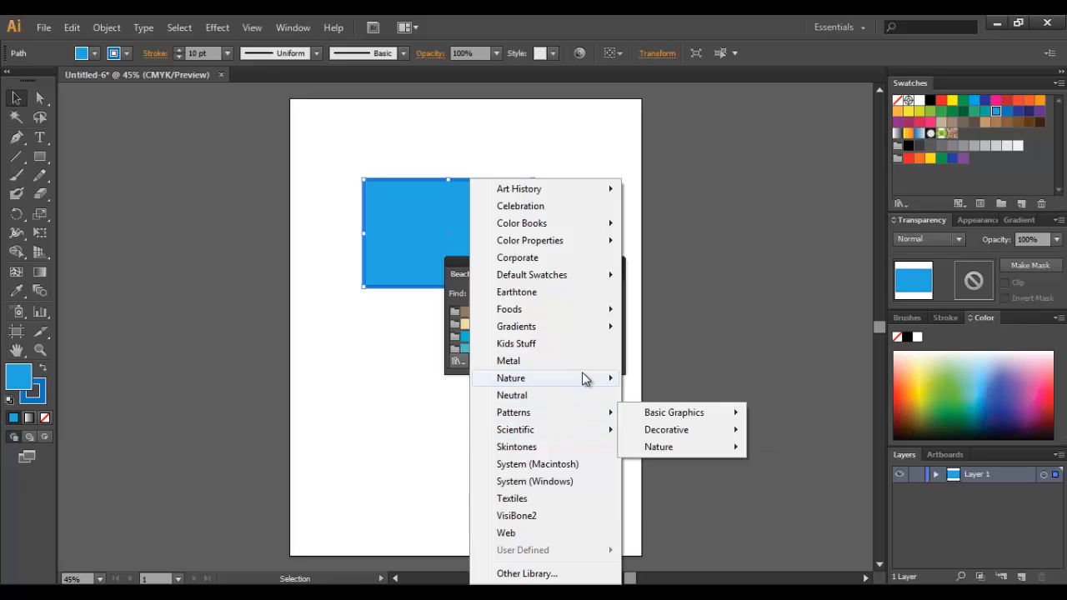
mouse_move(585, 330)
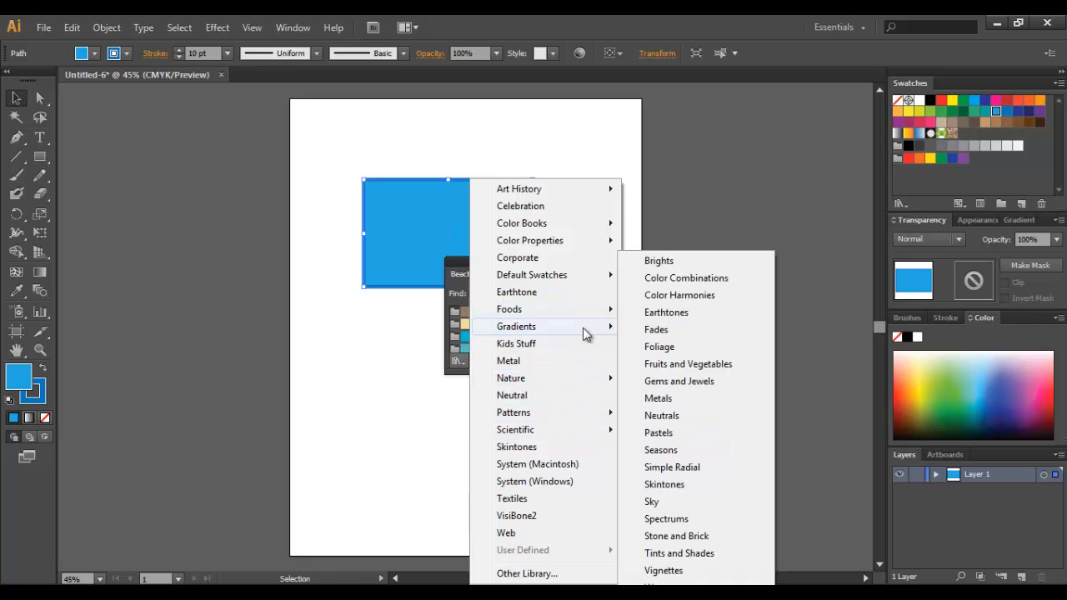
click(659, 330)
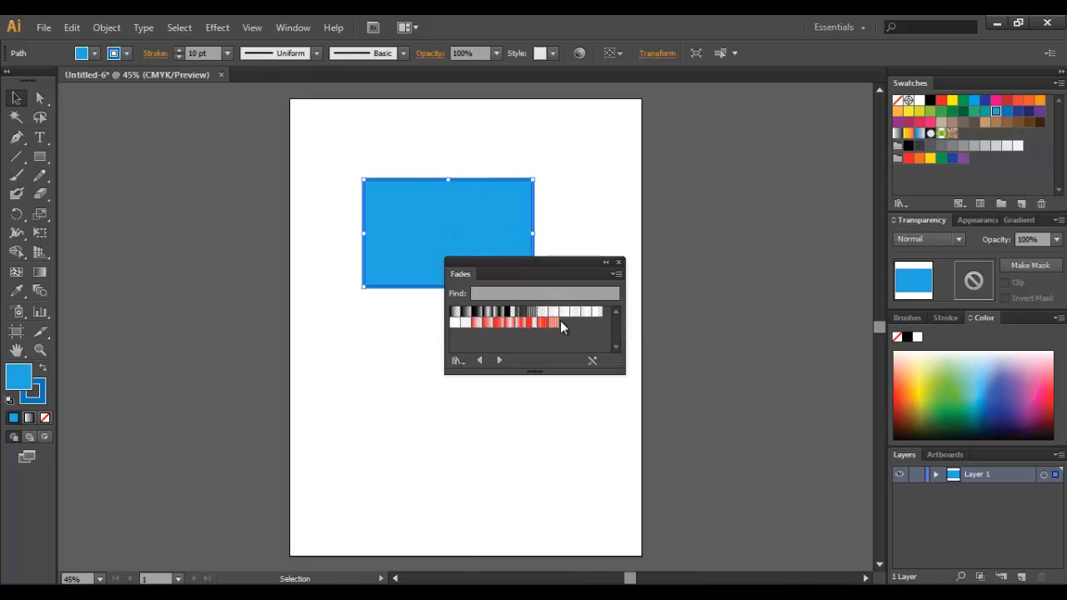
click(488, 324)
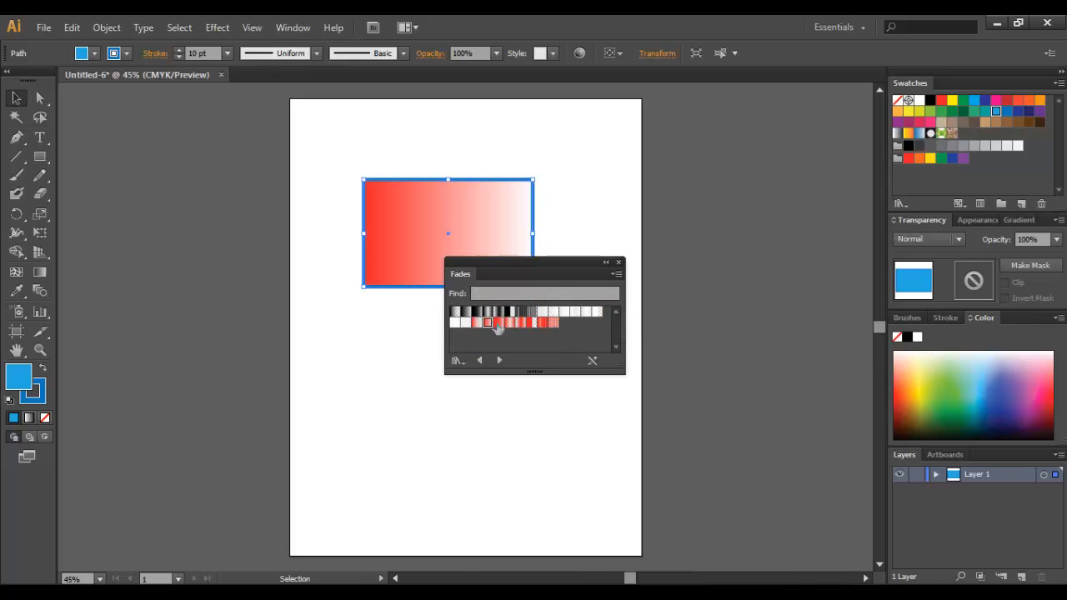
Open the Basic Graphics_Dots pattern library in place of the Fades library.
click(461, 362)
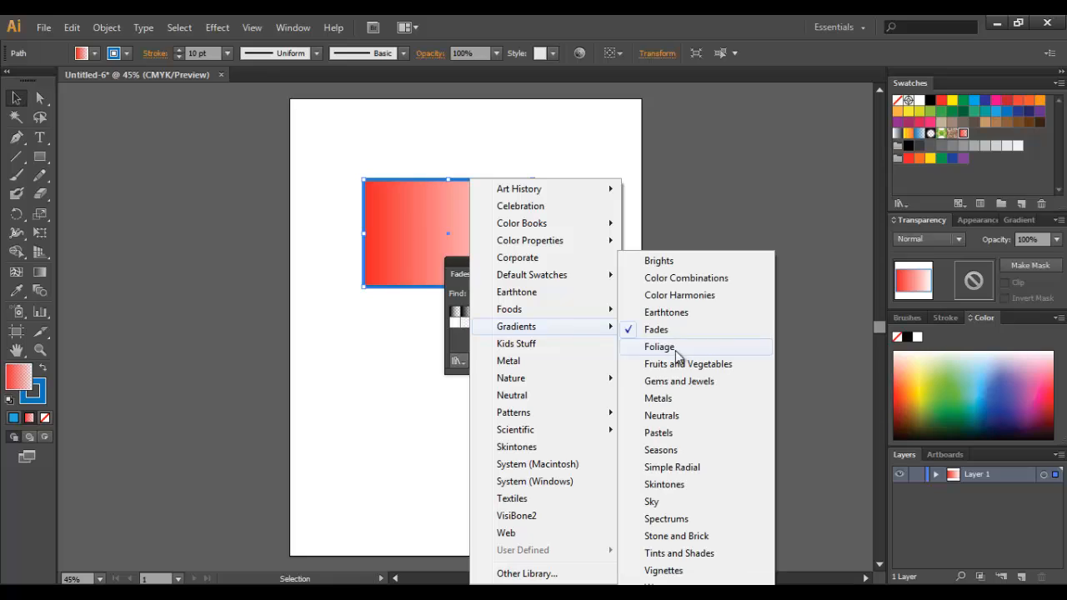
mouse_move(575, 414)
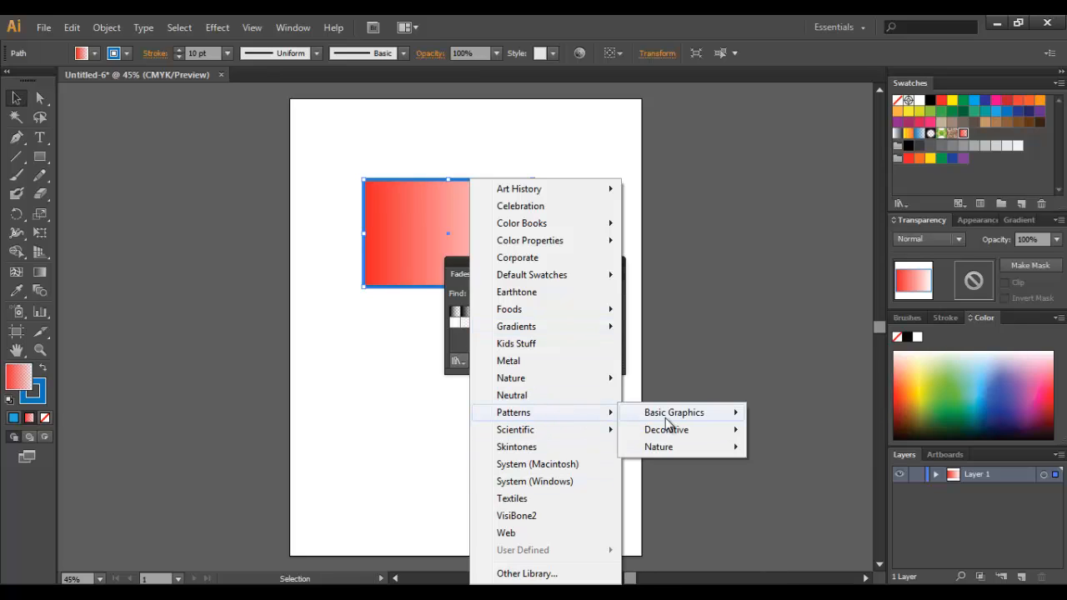
mouse_move(672, 417)
click(825, 414)
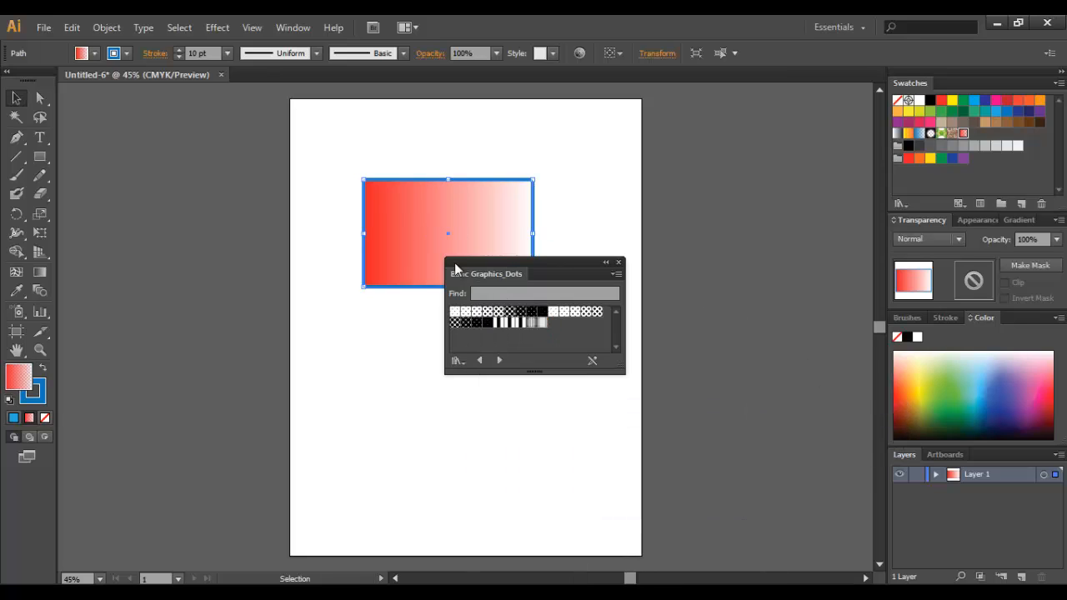
Fill the rectangle with a small dot pattern, replace it with a larger one, and glance at the list of swatch libraries.
click(576, 311)
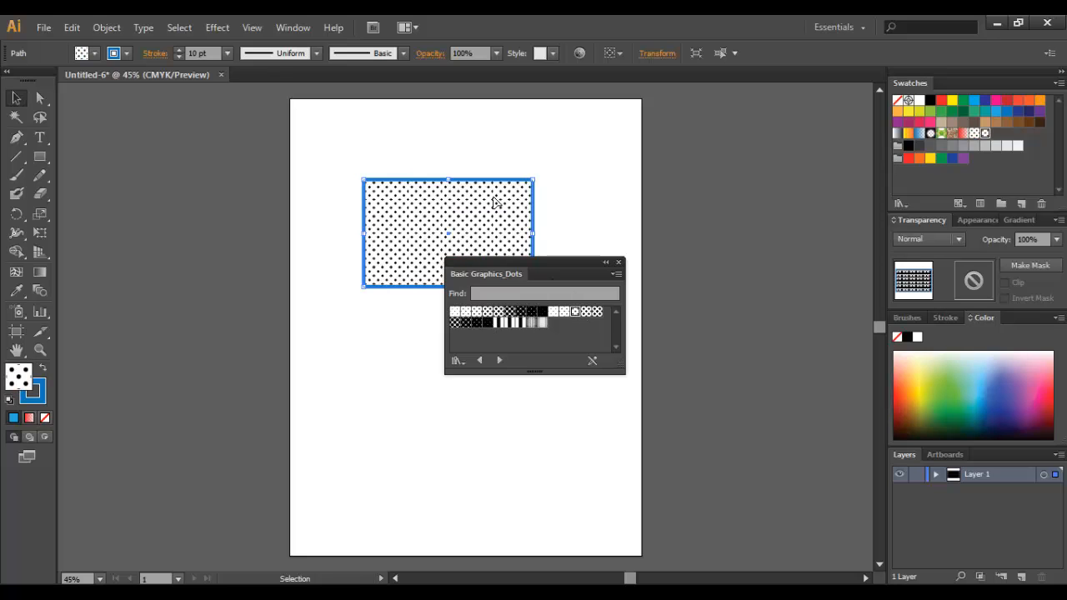
click(597, 311)
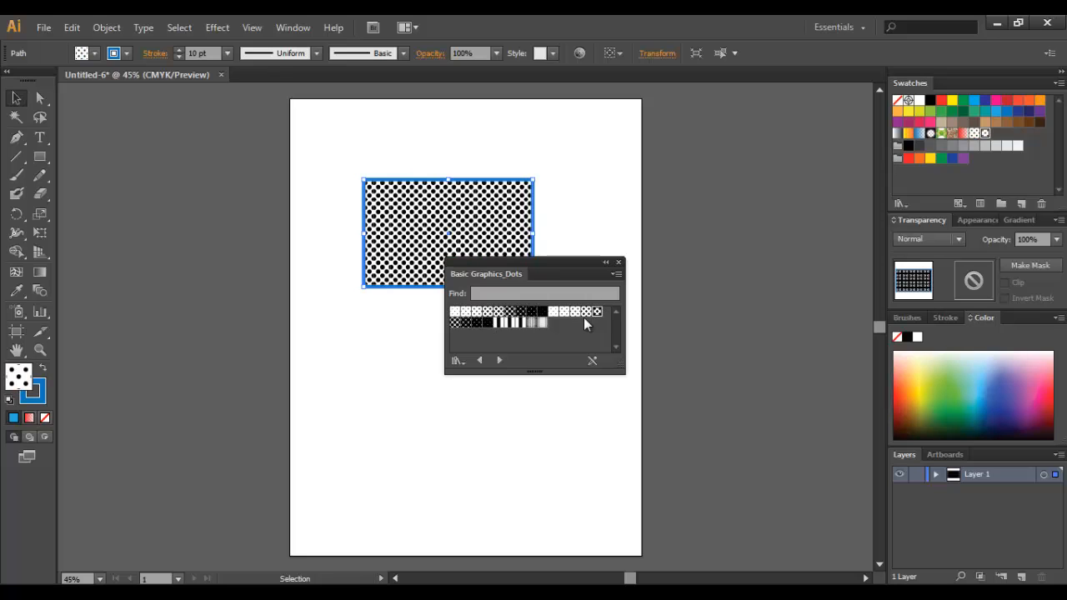
click(458, 360)
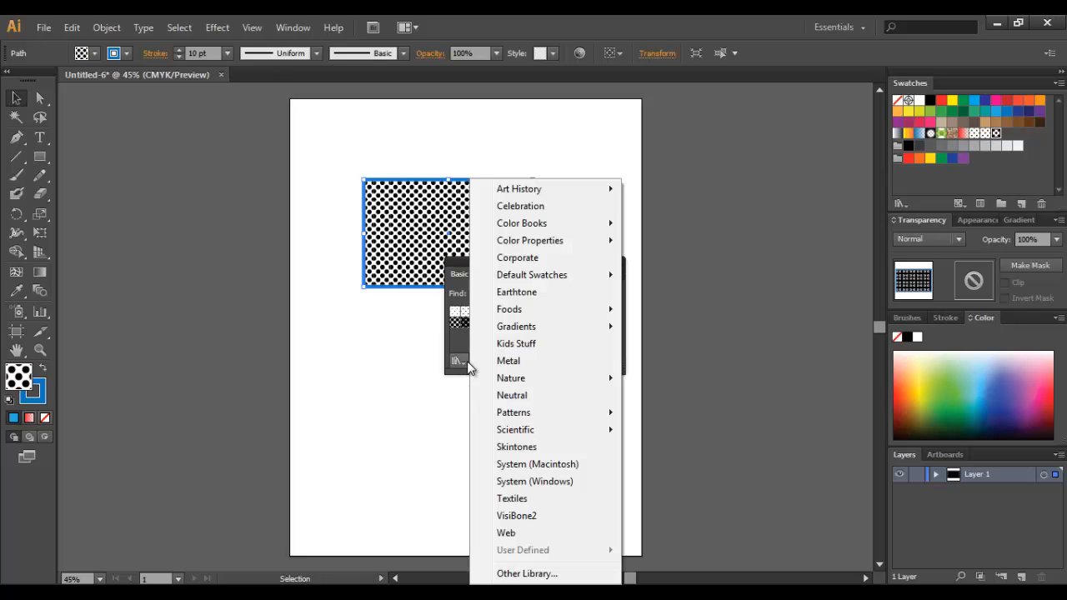
click(616, 137)
click(484, 222)
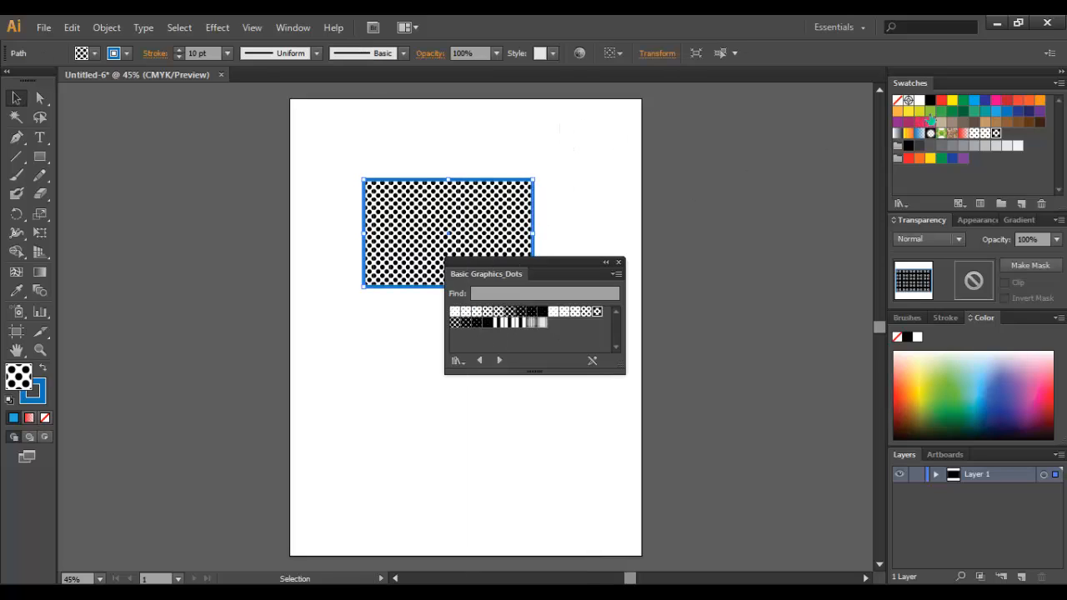
Fill the rectangle with the solid light green swatch and close the Basic Graphics_Dots library.
click(930, 111)
click(618, 262)
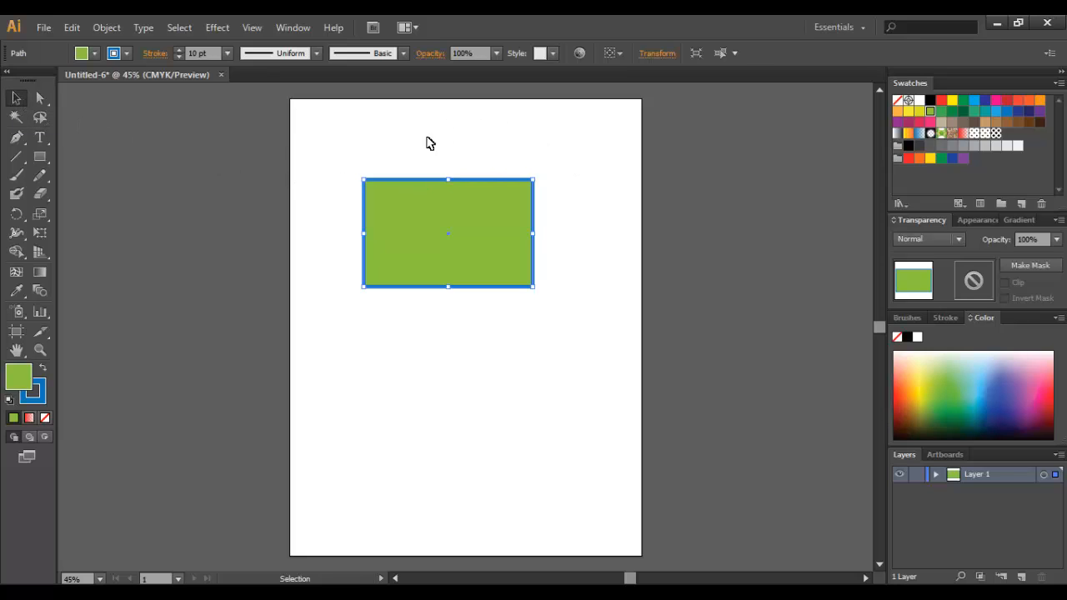
click(551, 164)
Move the green rectangle slightly towards the page's upper-left corner and rotate it almost a quarter turn into portrait orientation.
drag(350, 139, 566, 344)
drag(486, 236, 434, 234)
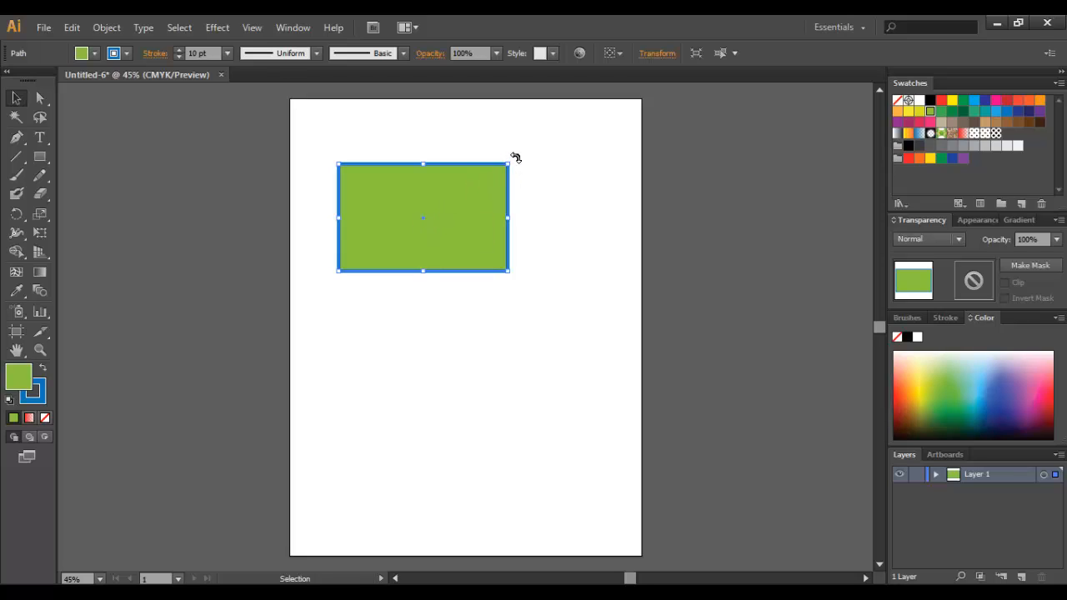
drag(514, 156, 455, 268)
click(503, 300)
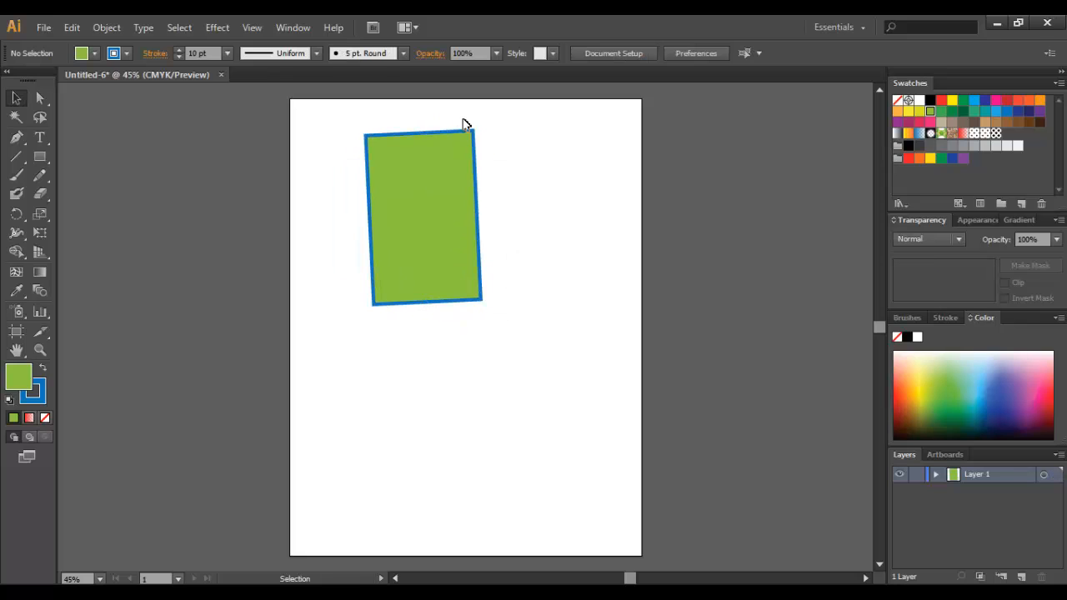
Reselect the tilted rectangle, enlarge it from its lower-right corner, and rotate it back to a level landscape orientation.
drag(347, 123, 524, 216)
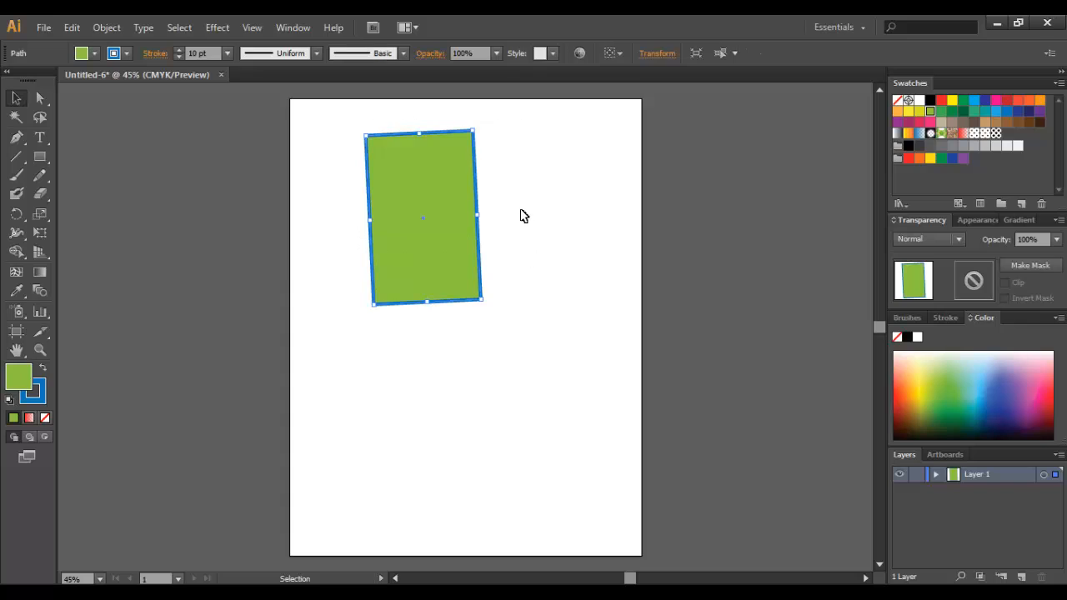
drag(476, 123, 527, 195)
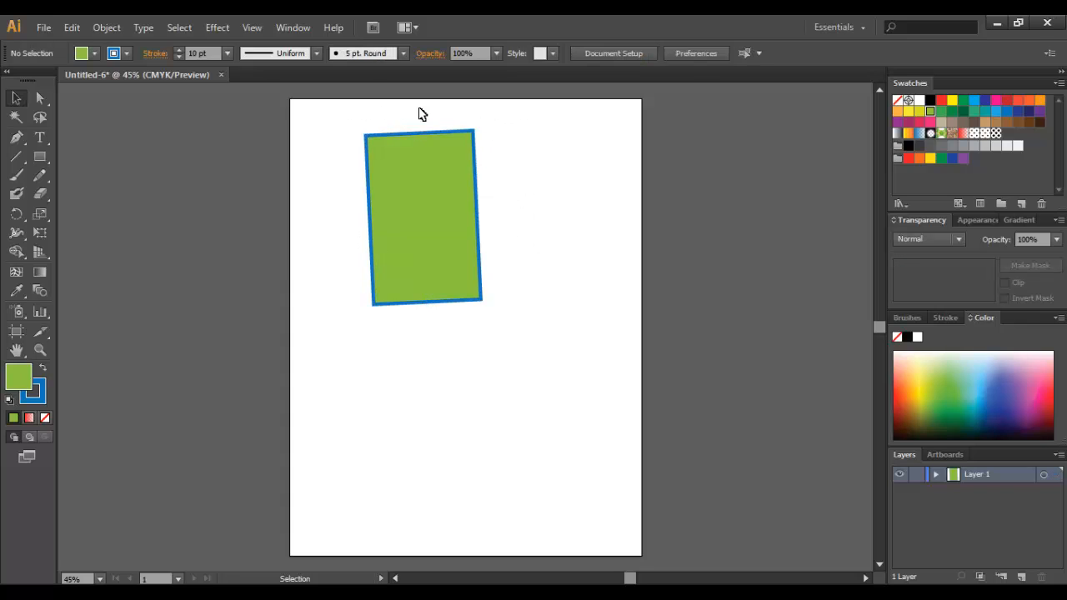
drag(364, 115, 517, 263)
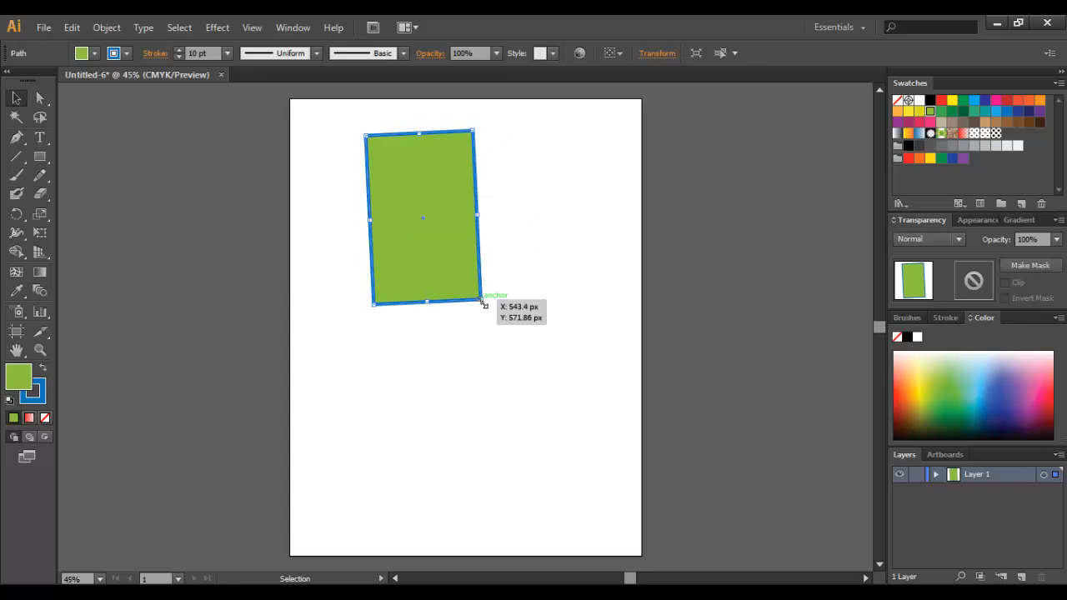
drag(483, 301, 551, 338)
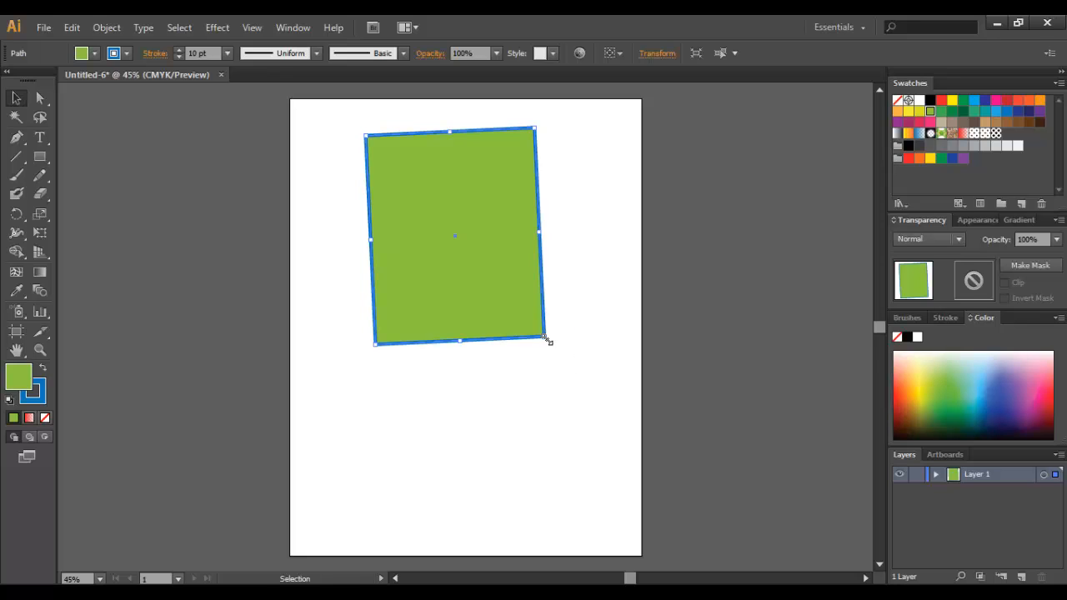
drag(547, 341, 370, 309)
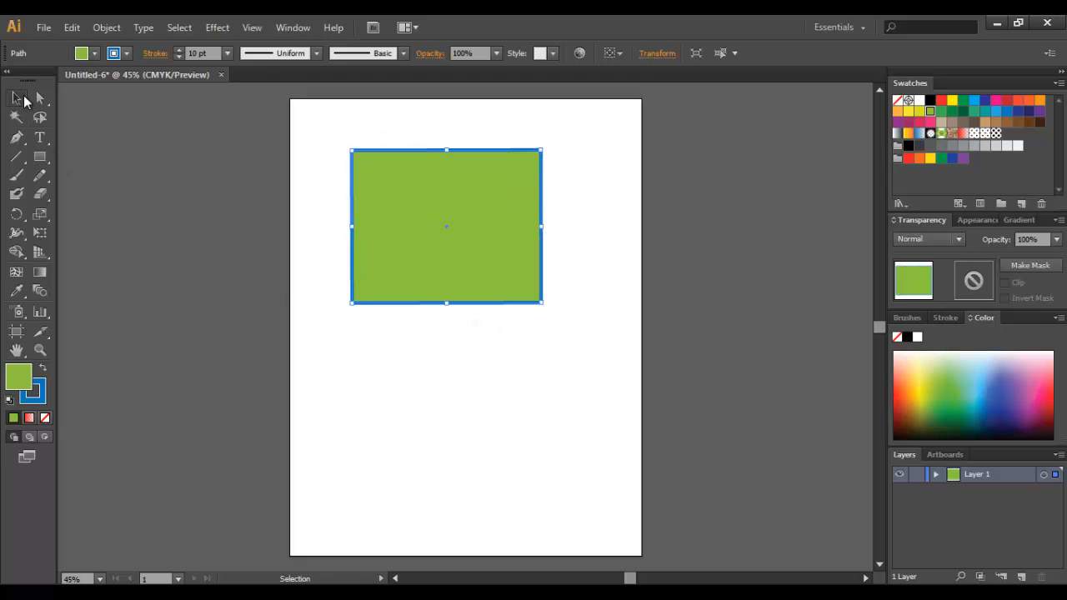
With the Direct Selection tool, pull the rectangle's lower-right anchor point inwards near its centre.
click(39, 101)
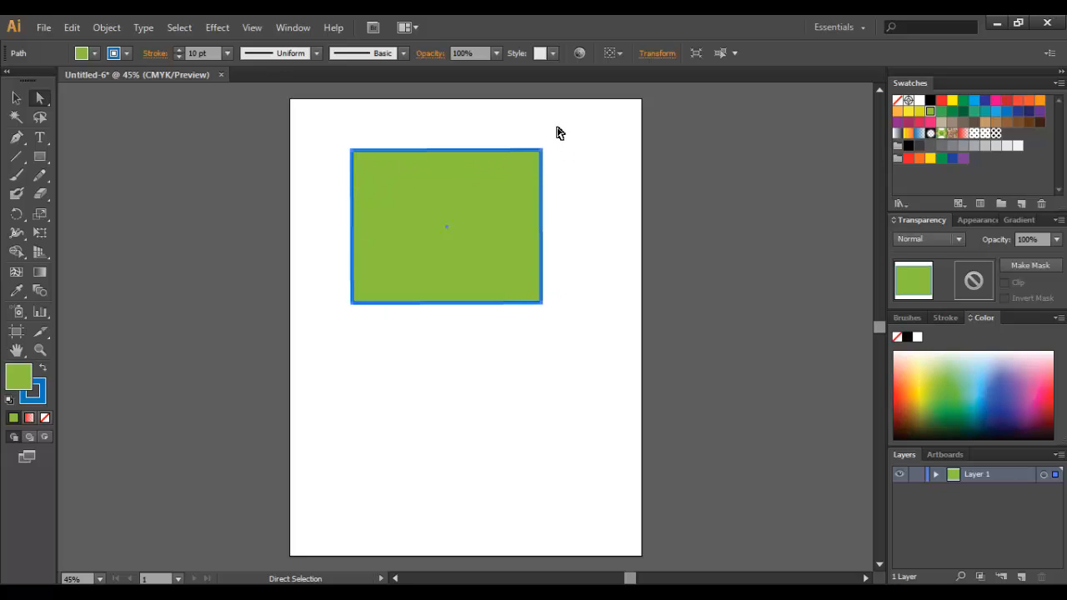
click(542, 151)
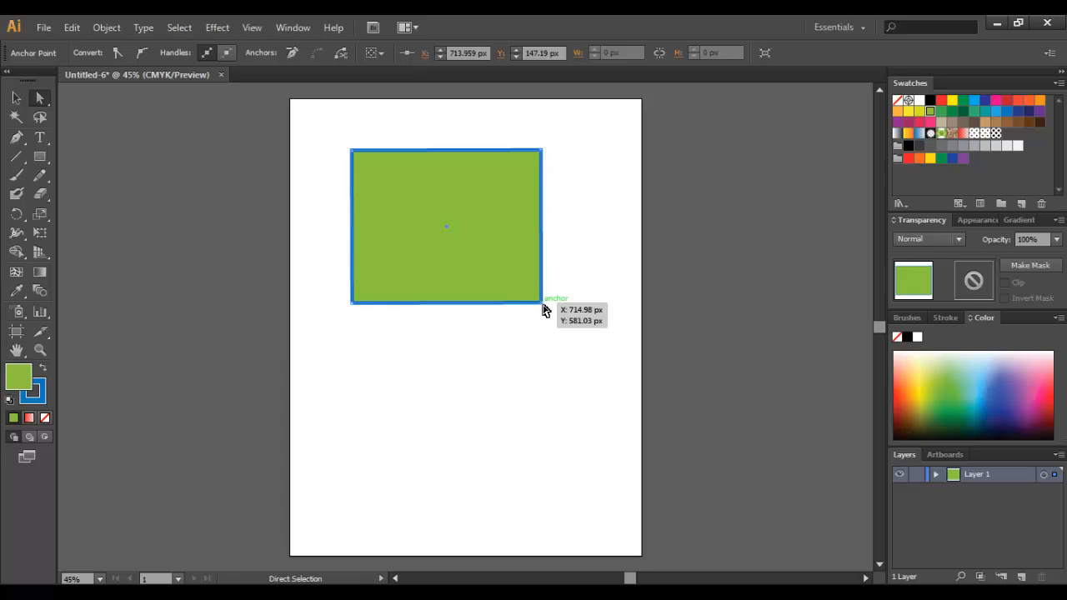
click(352, 302)
drag(543, 303, 446, 246)
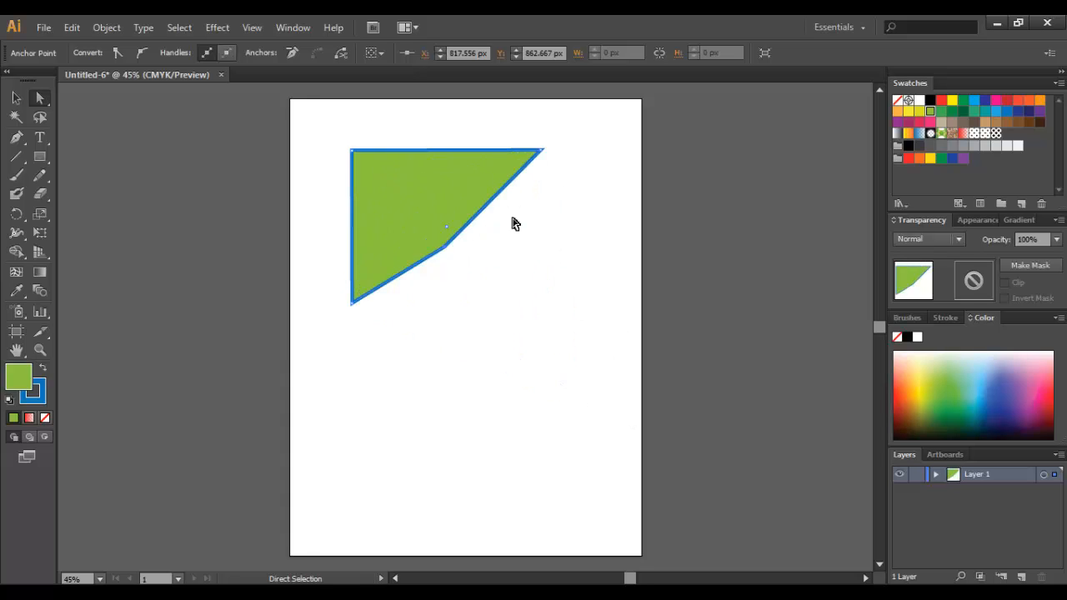
Reposition the shape's anchor points individually to form an irregular quadrilateral with a short horizontal top edge and slanted sides.
drag(542, 152, 597, 314)
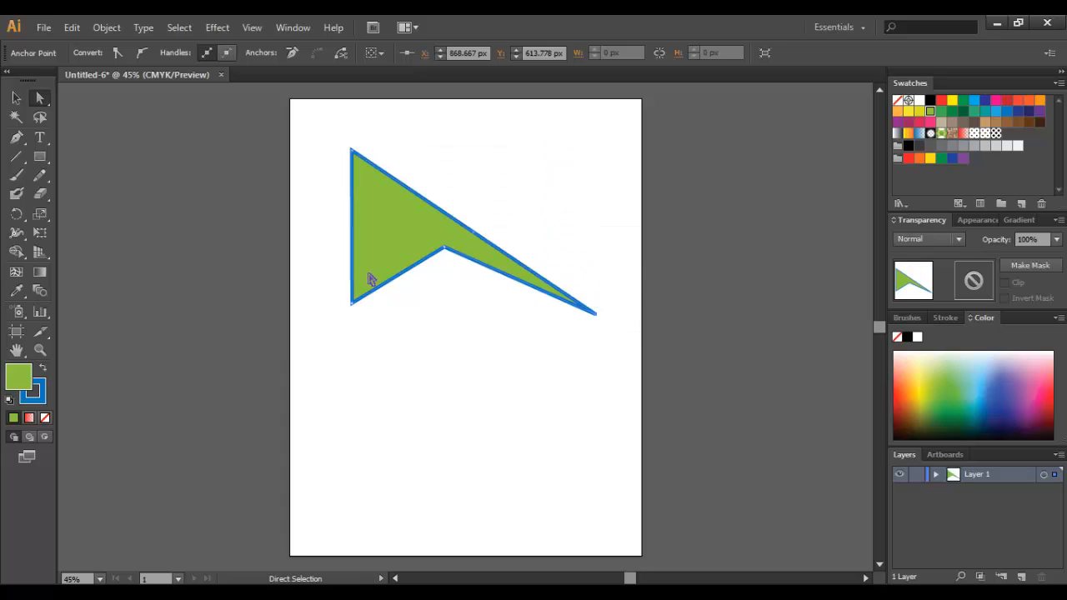
drag(351, 303, 290, 239)
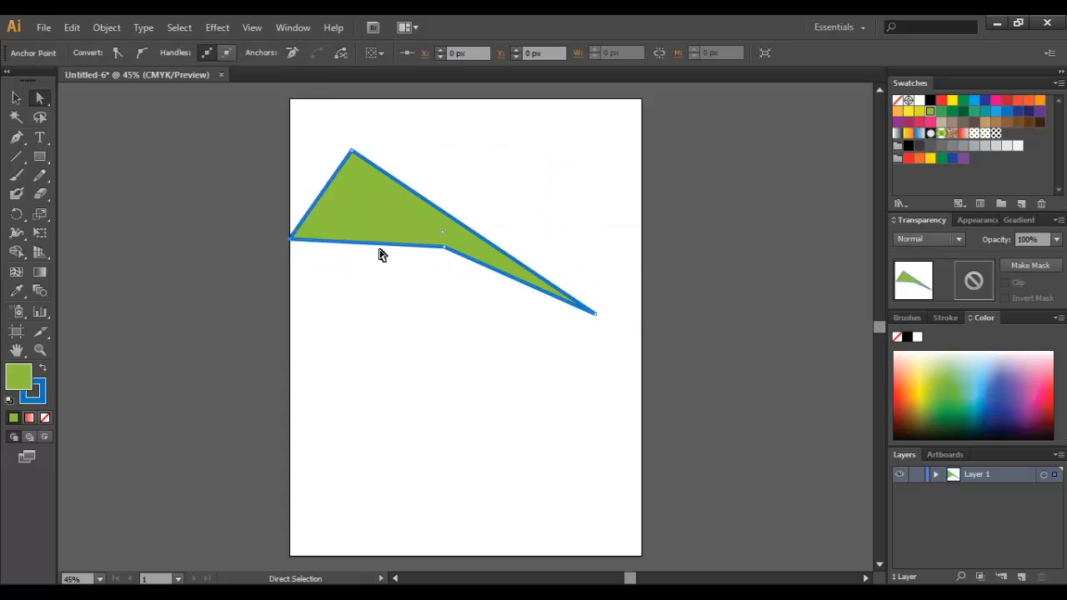
drag(446, 248, 421, 382)
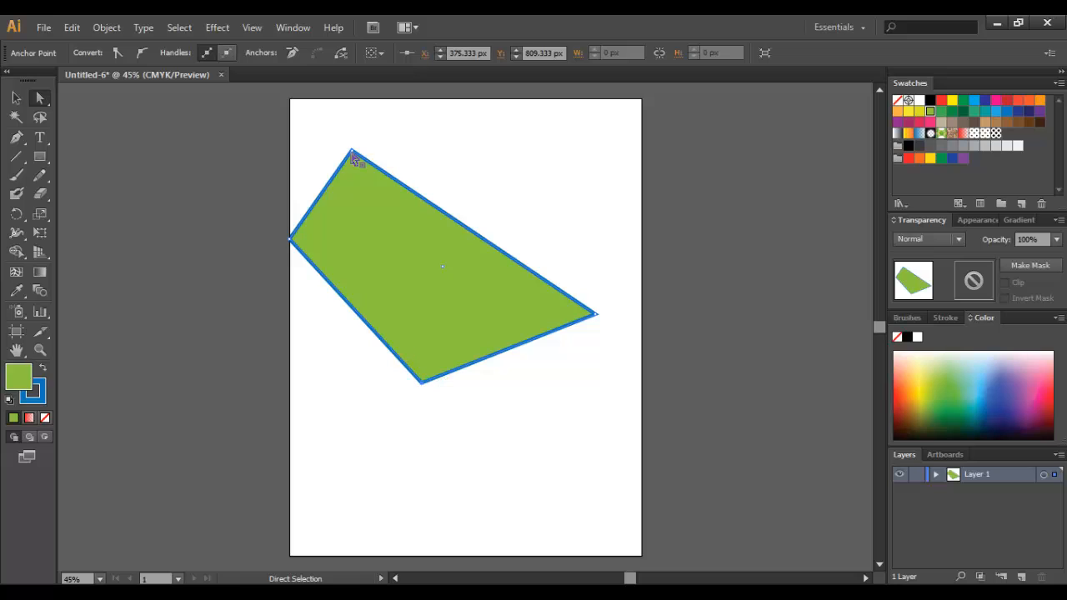
drag(352, 151, 506, 153)
drag(291, 239, 369, 151)
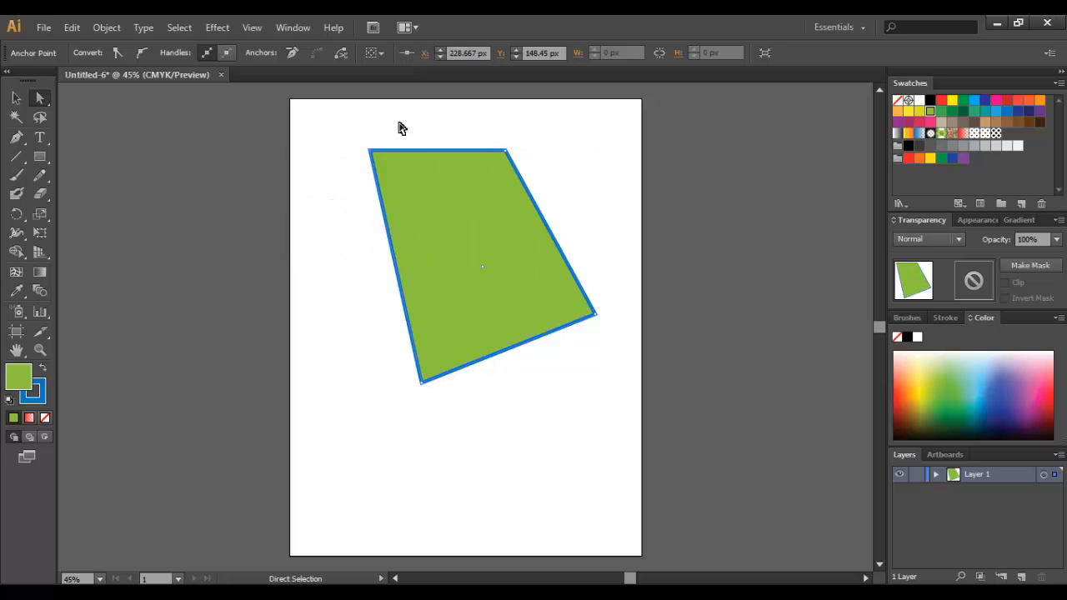
Shift the whole quadrilateral around the page with the Selection tool without altering its shape.
click(18, 101)
mouse_move(487, 259)
mouse_down()
mouse_move(443, 267)
mouse_move(478, 255)
mouse_up()
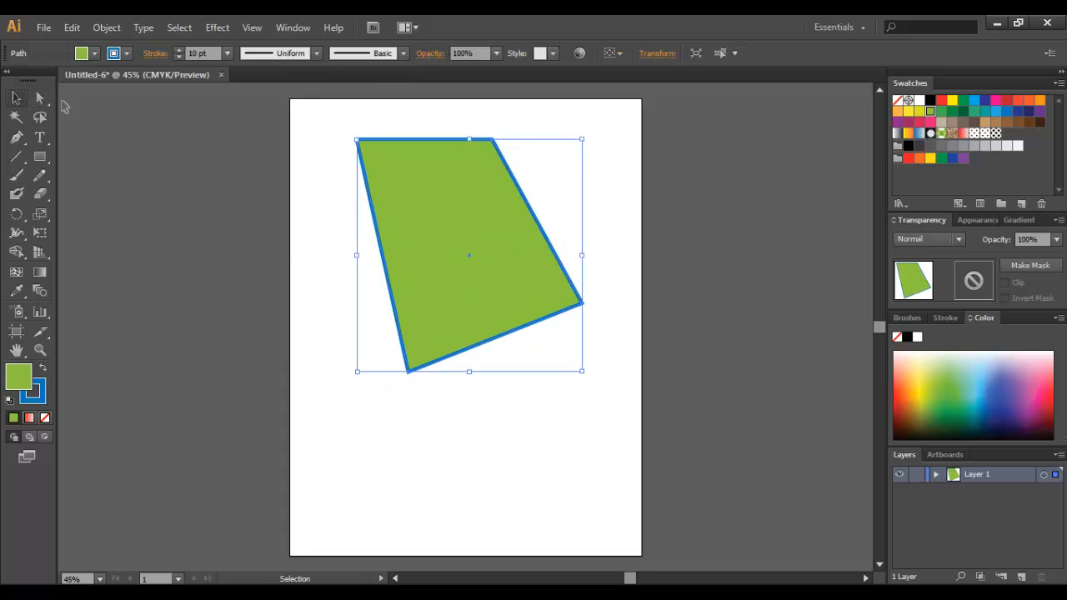
click(546, 134)
drag(485, 240, 500, 267)
Select the entire quadrilateral with a marquee and delete it, leaving the artboard empty.
click(599, 238)
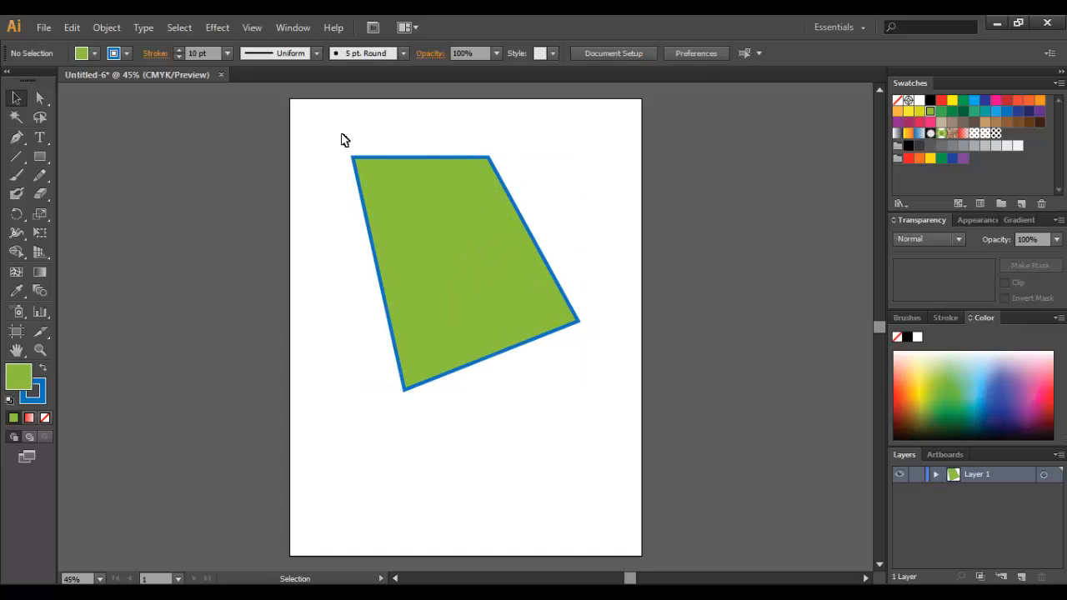
drag(344, 140, 598, 399)
key(Delete)
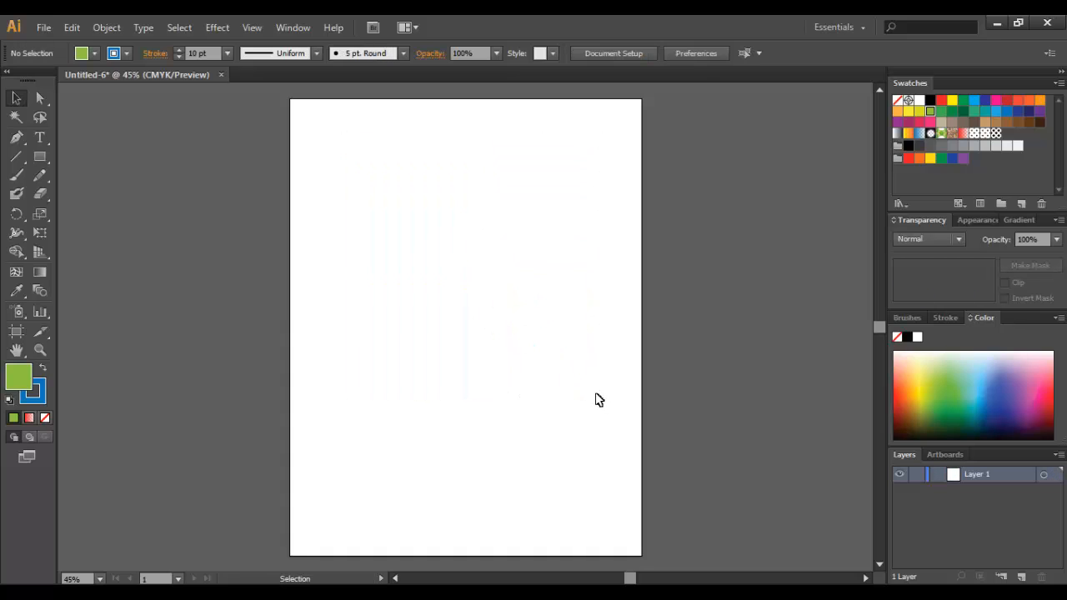
Look at the hidden tool variants grouped with the Line Segment and Pencil tools.
click(16, 157)
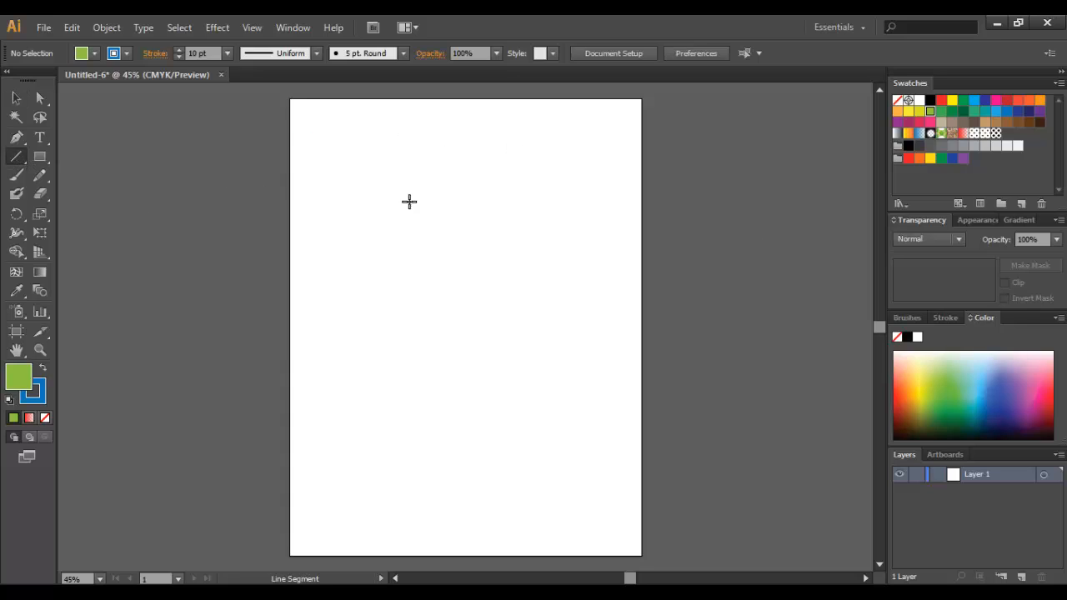
click(16, 158)
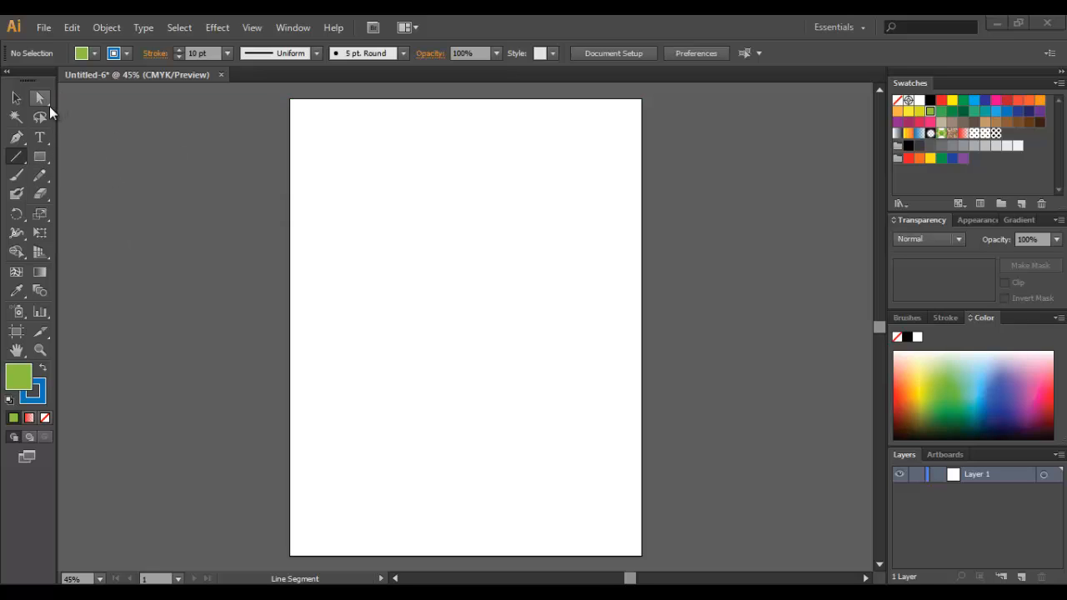
click(40, 177)
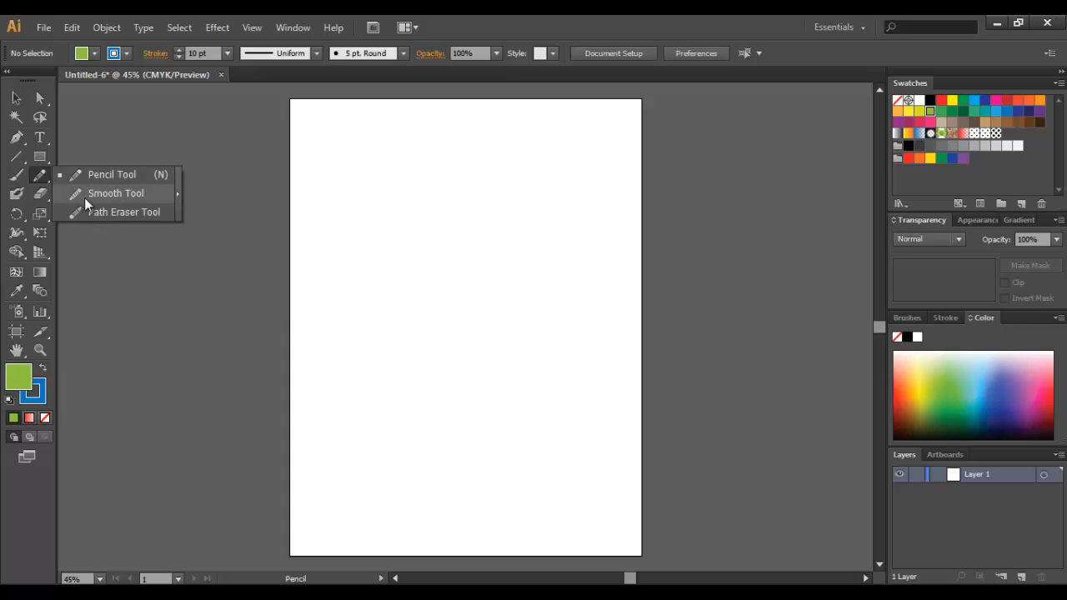
click(22, 160)
Draw two separate slanted blue lines side by side on the artboard with the Line Segment tool.
click(16, 162)
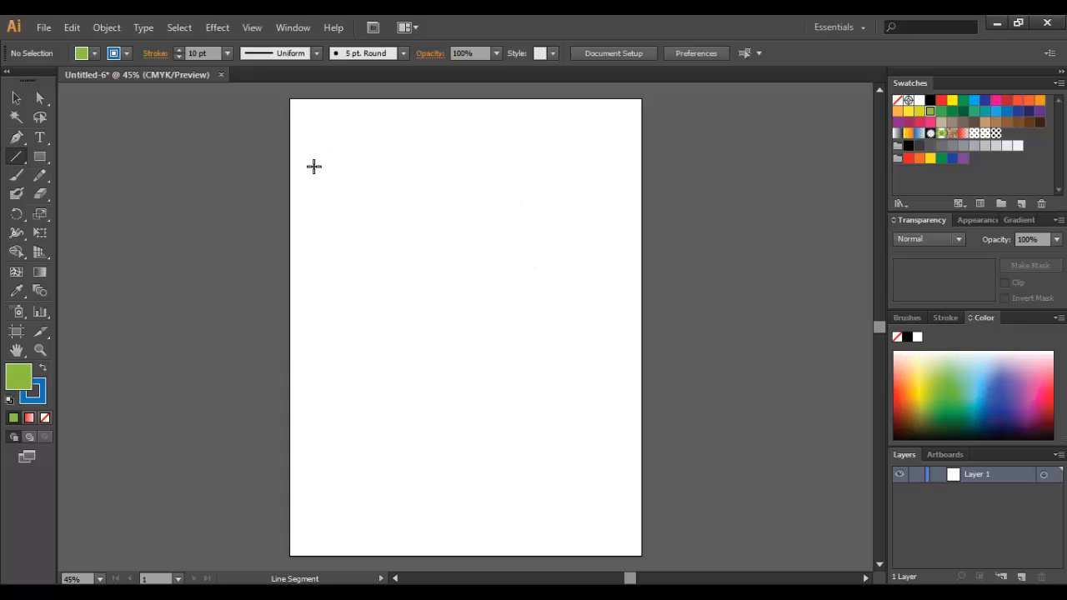
drag(373, 152, 445, 318)
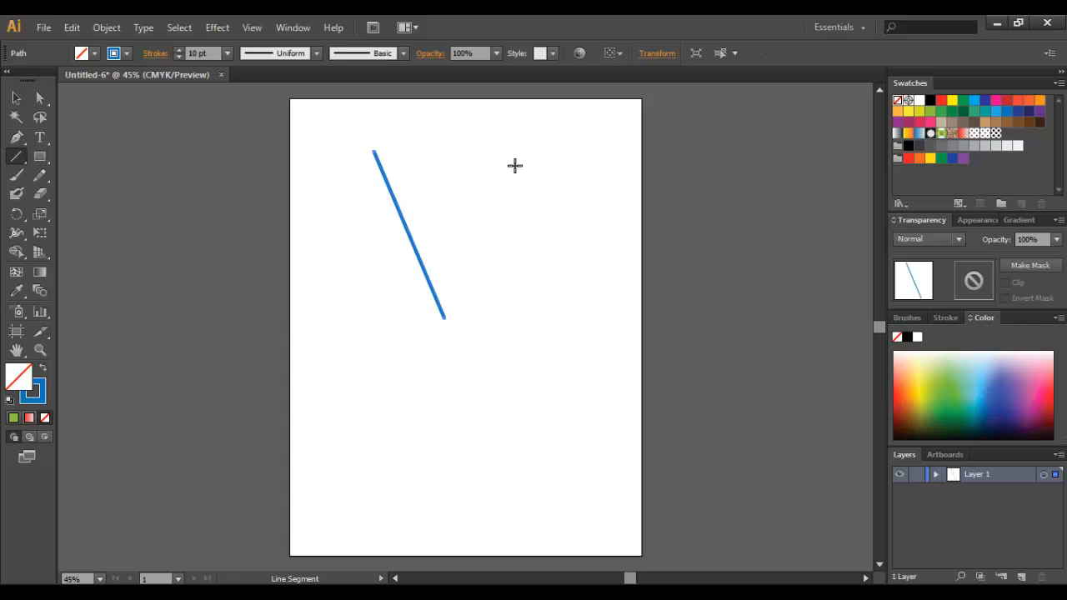
drag(515, 148, 537, 310)
key(v)
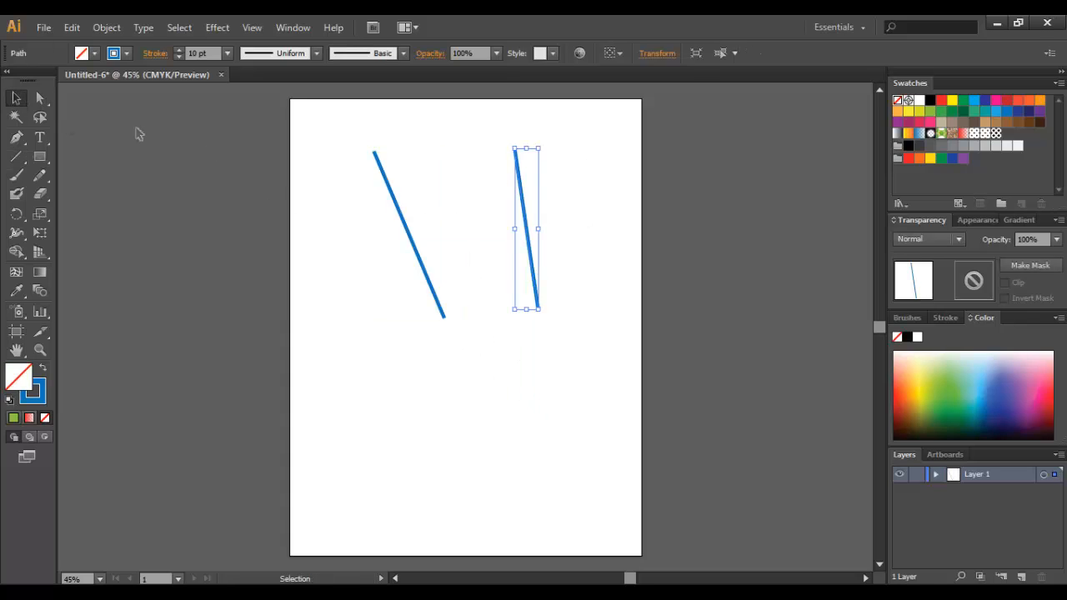
Select the more slanted line on the left of the artboard and set its stroke weight to 6 pt.
click(464, 175)
click(430, 285)
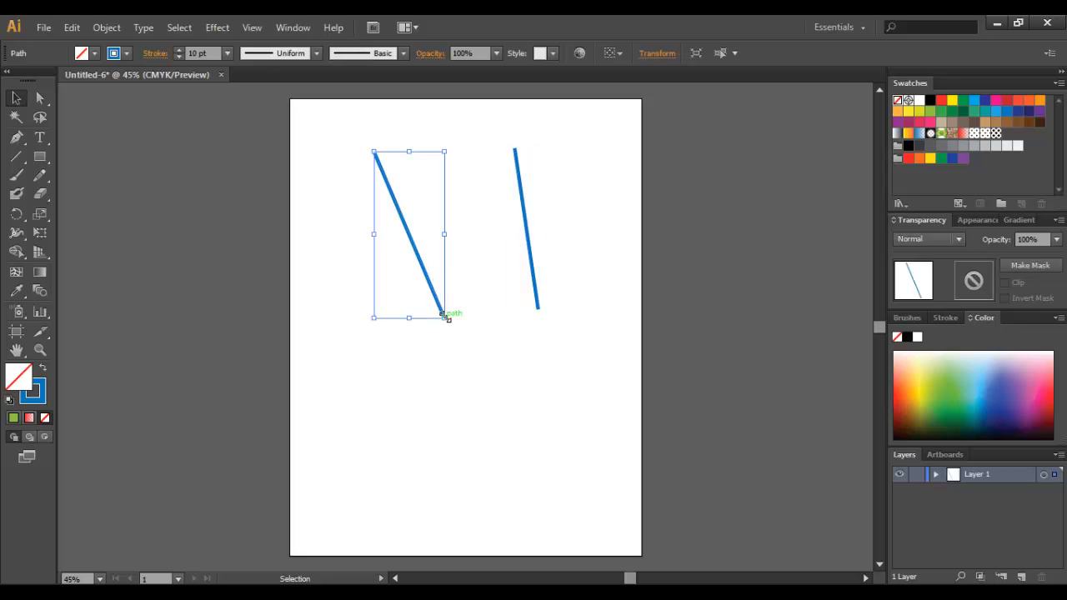
click(440, 331)
click(431, 291)
click(228, 53)
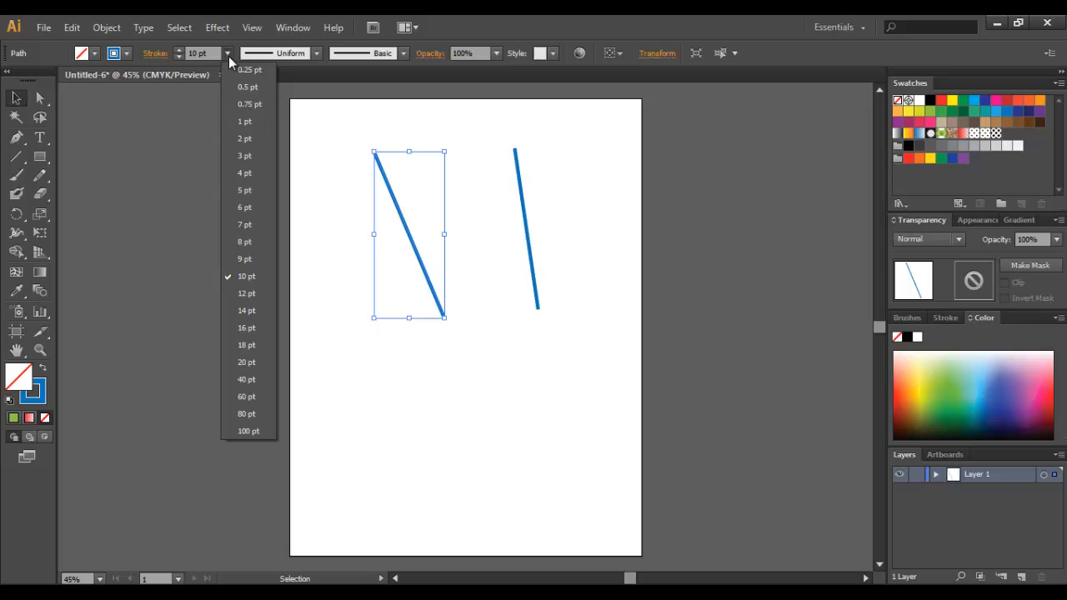
click(246, 208)
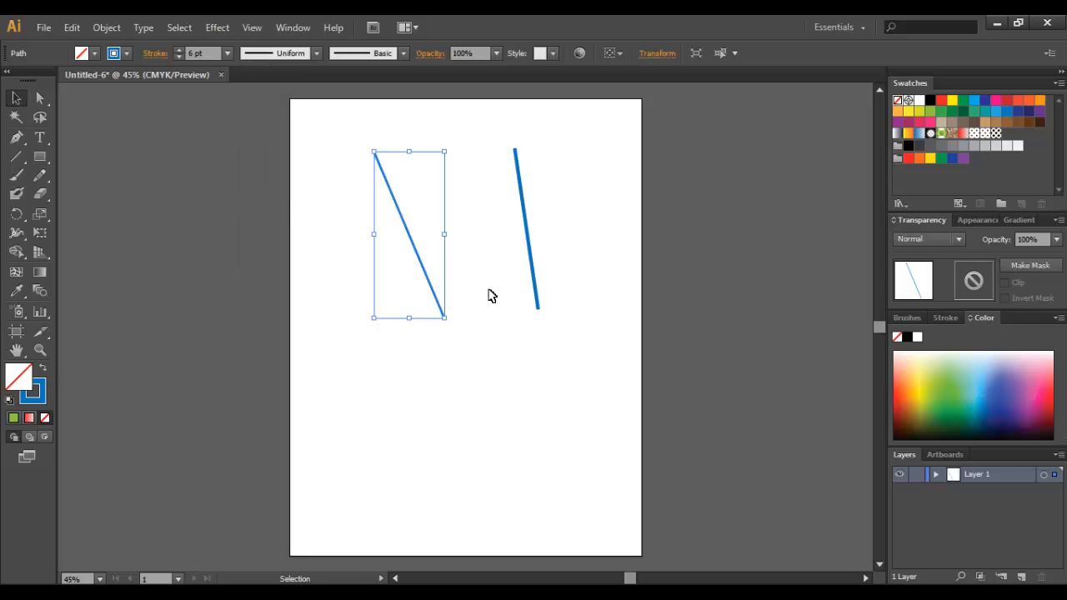
Set the selected line's fill to green and try dark blue, red, brown and orange strokes before choosing a yellow stroke.
click(963, 101)
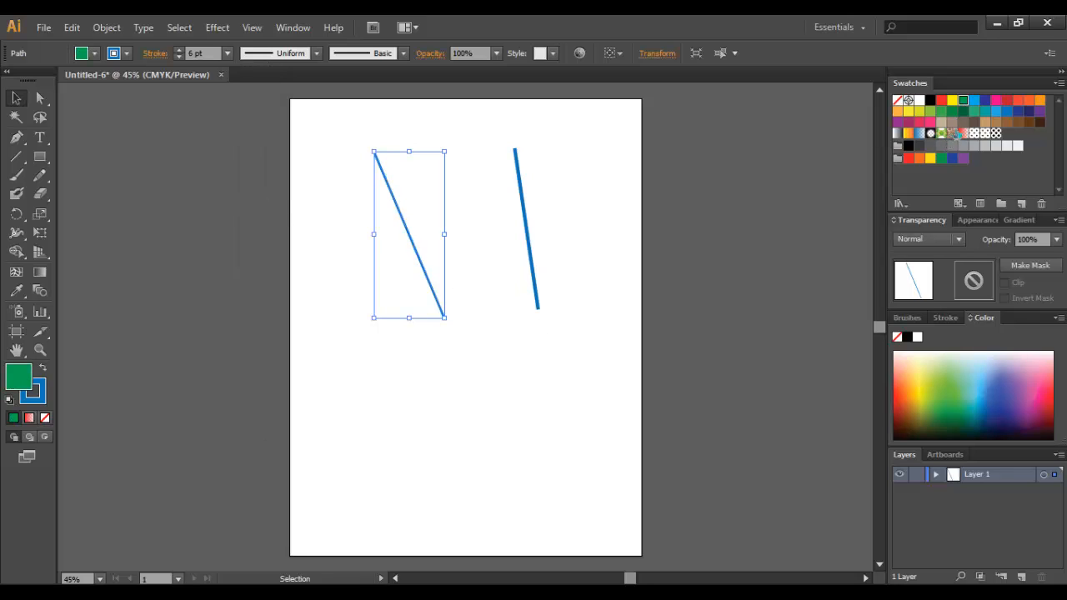
click(44, 397)
click(986, 101)
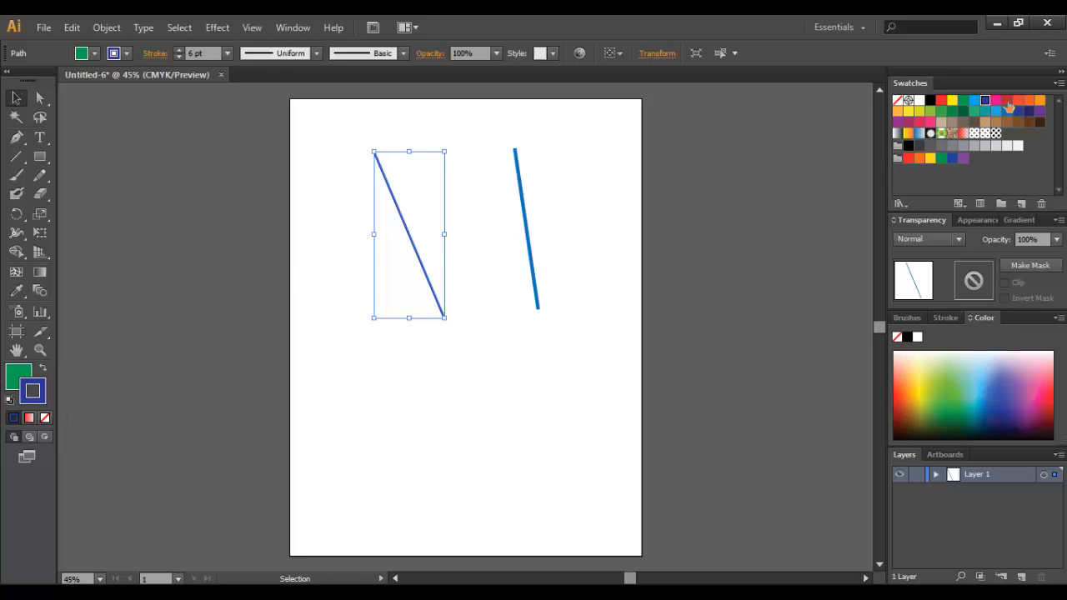
click(1007, 101)
click(1040, 123)
click(1040, 100)
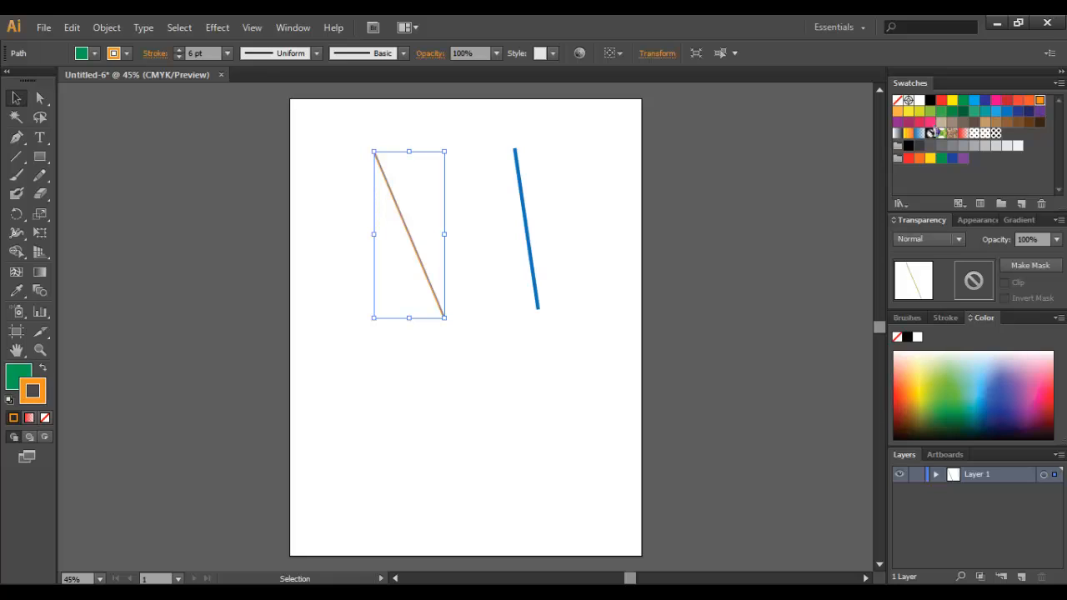
click(919, 111)
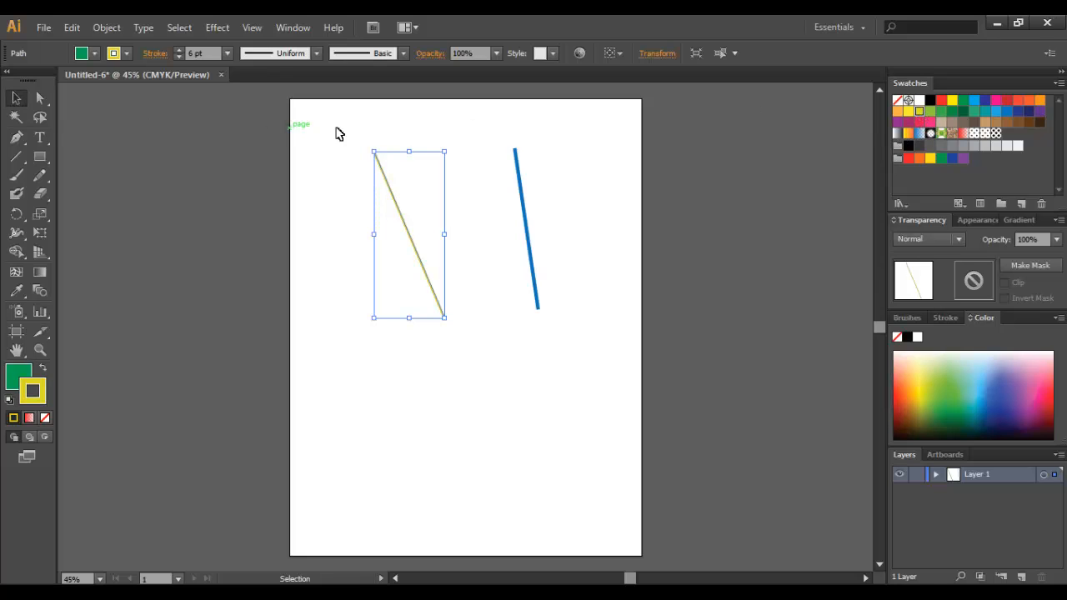
Delete both lines from the artboard and reset the colours to the default white fill and black 1 pt stroke.
drag(316, 130, 614, 336)
key(Delete)
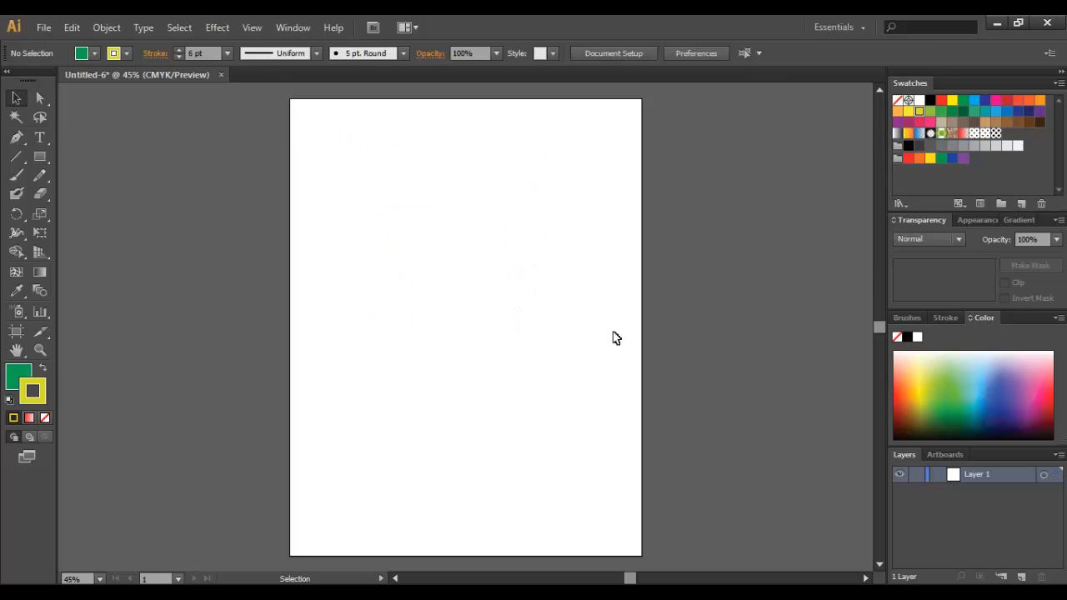
key(d)
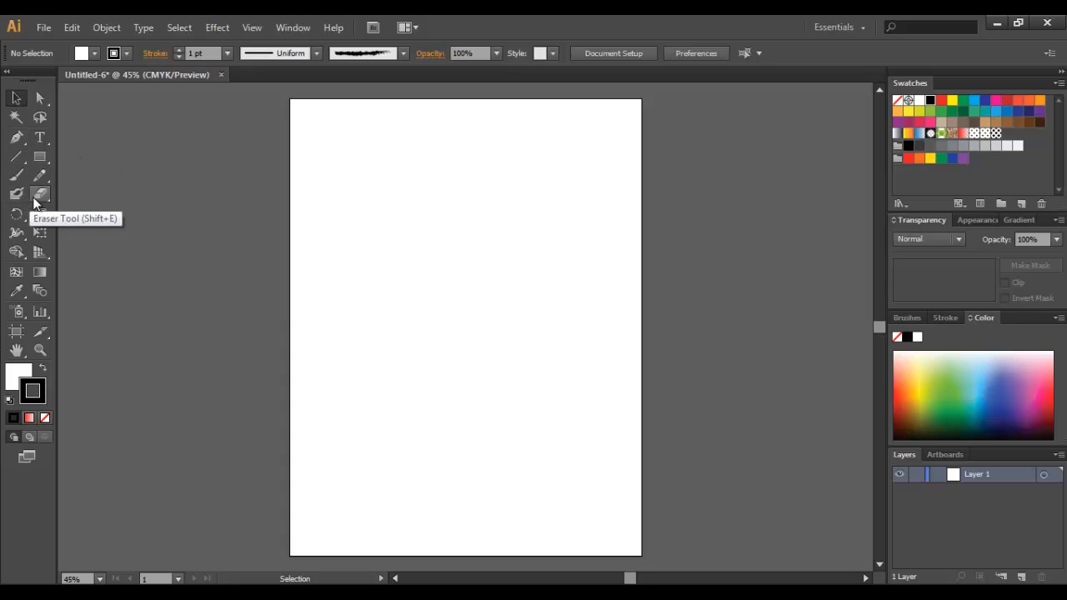
Draw a closed bowl-shaped path about 398 px wide with the Pen tool, with a straight upper edge and a curved lower side.
click(17, 138)
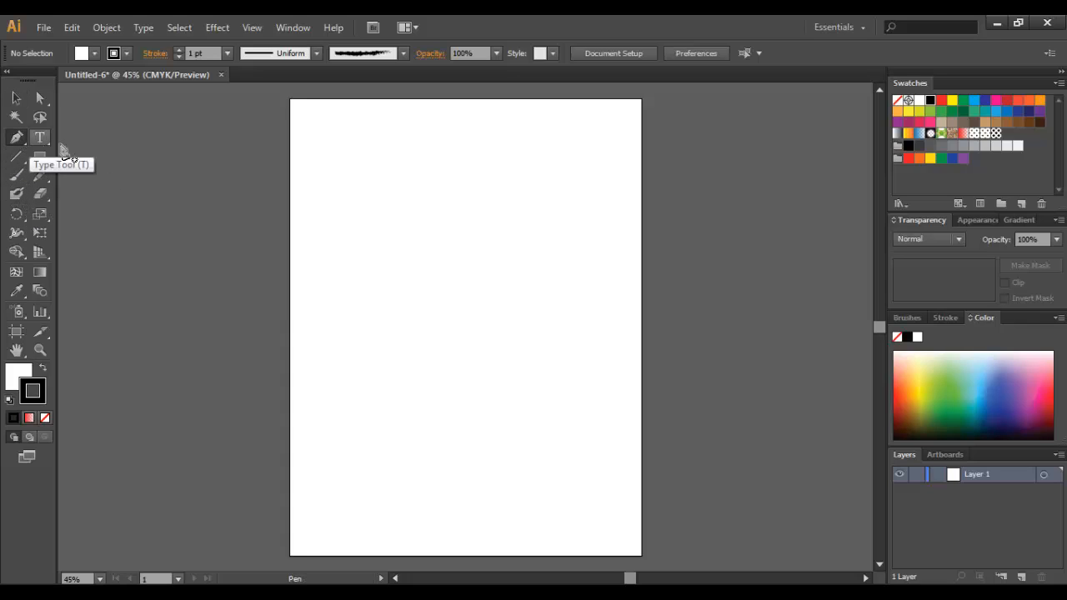
click(355, 180)
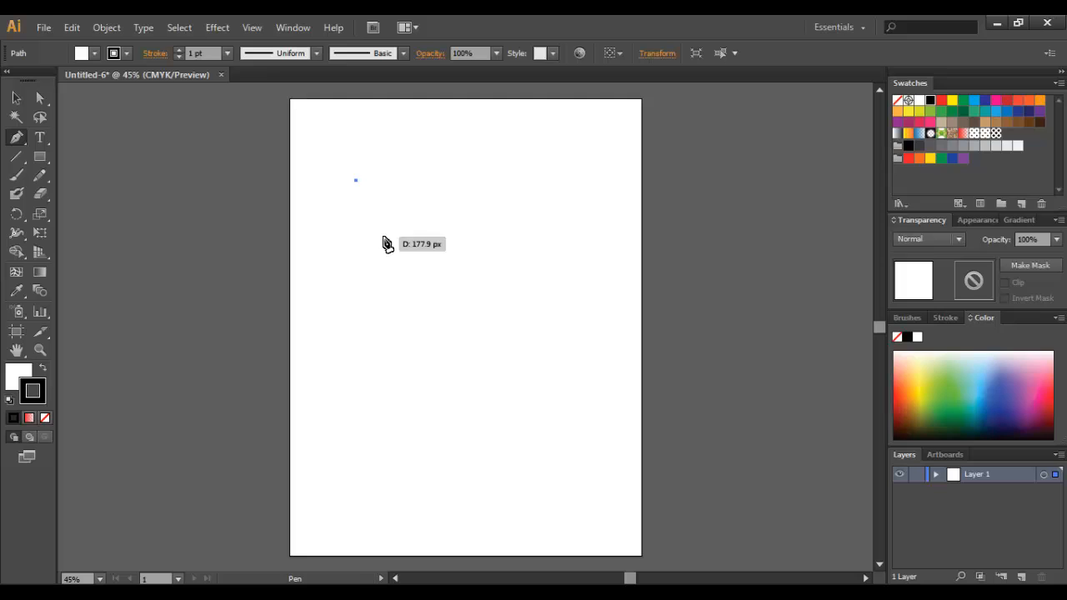
click(496, 180)
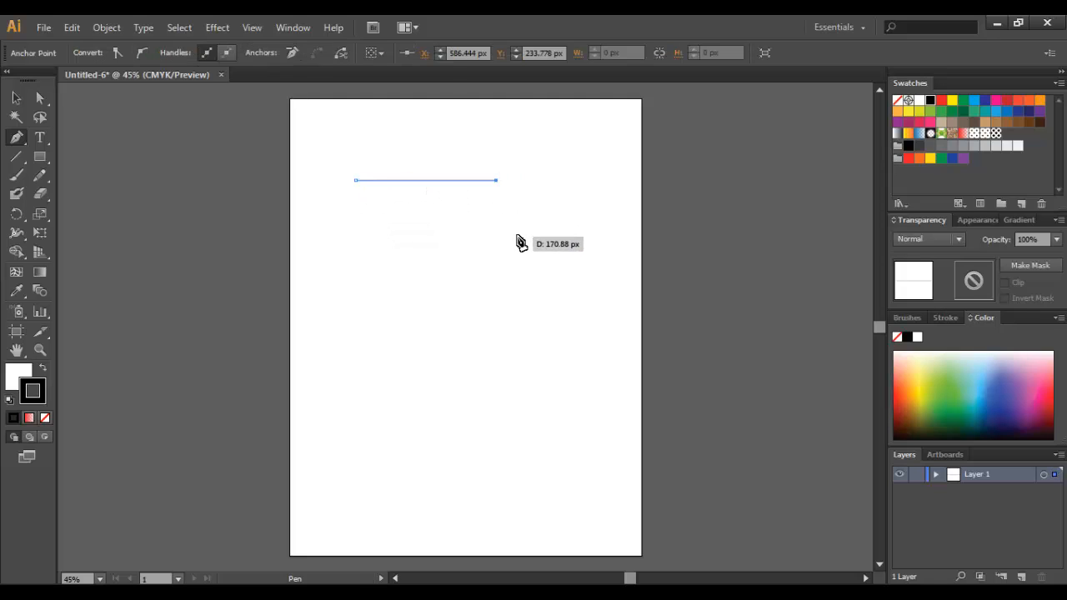
click(435, 273)
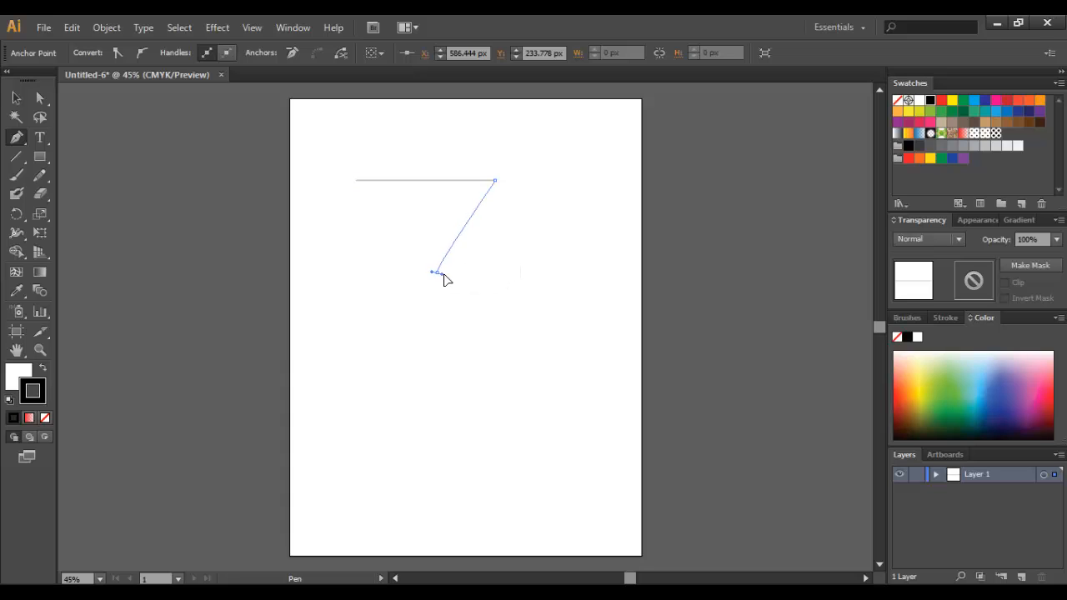
drag(444, 279, 381, 297)
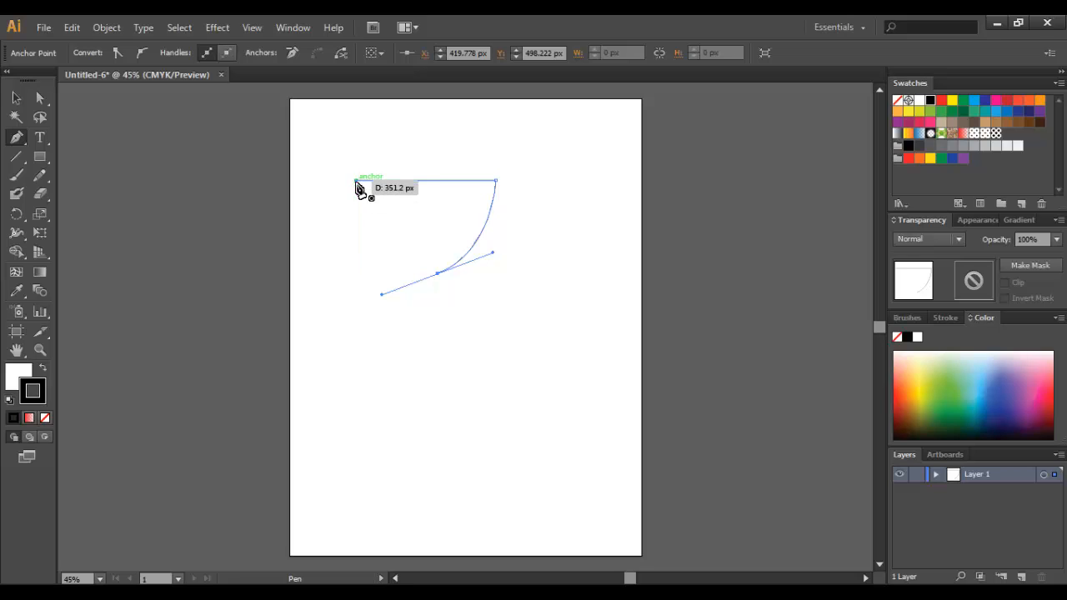
drag(357, 182, 397, 259)
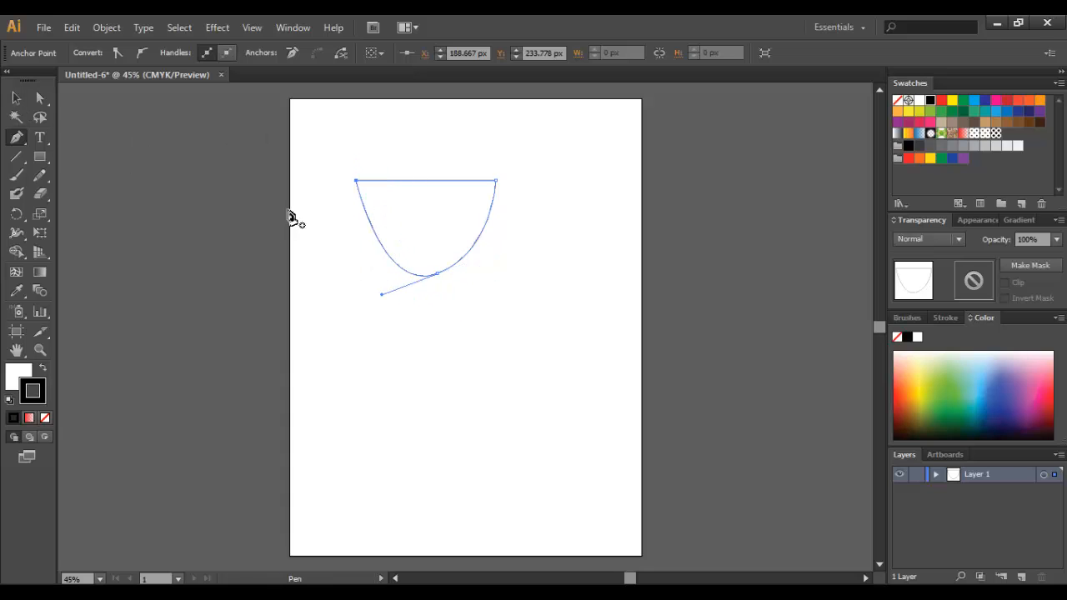
Level and lengthen the direction handles of the bowl's bottom anchor and shift that anchor left to about X 392 px.
click(39, 98)
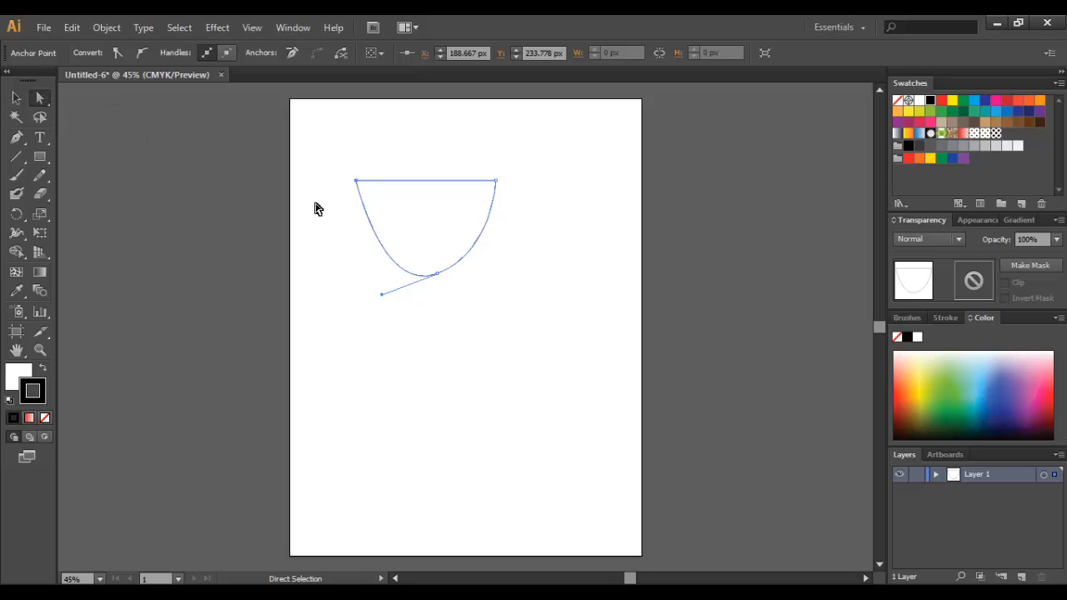
drag(438, 276, 493, 252)
drag(382, 294, 364, 274)
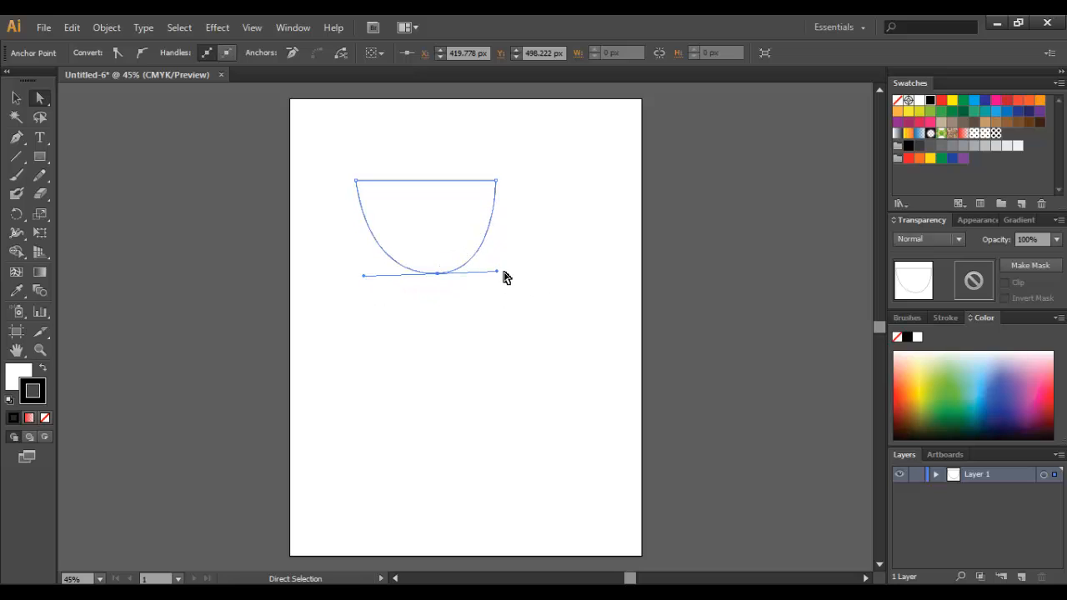
drag(498, 273, 520, 274)
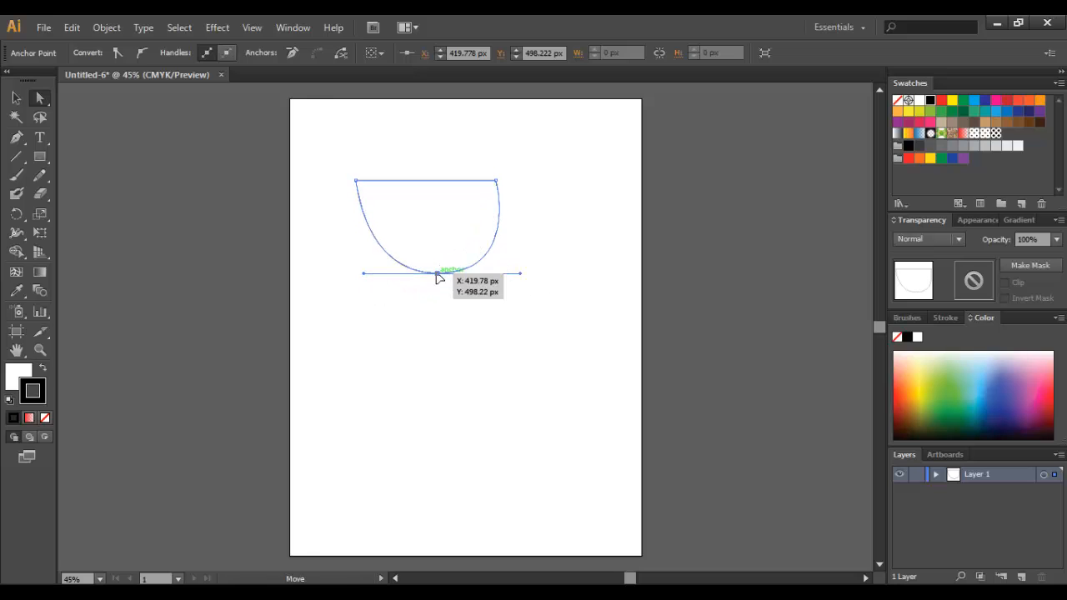
drag(436, 276, 428, 275)
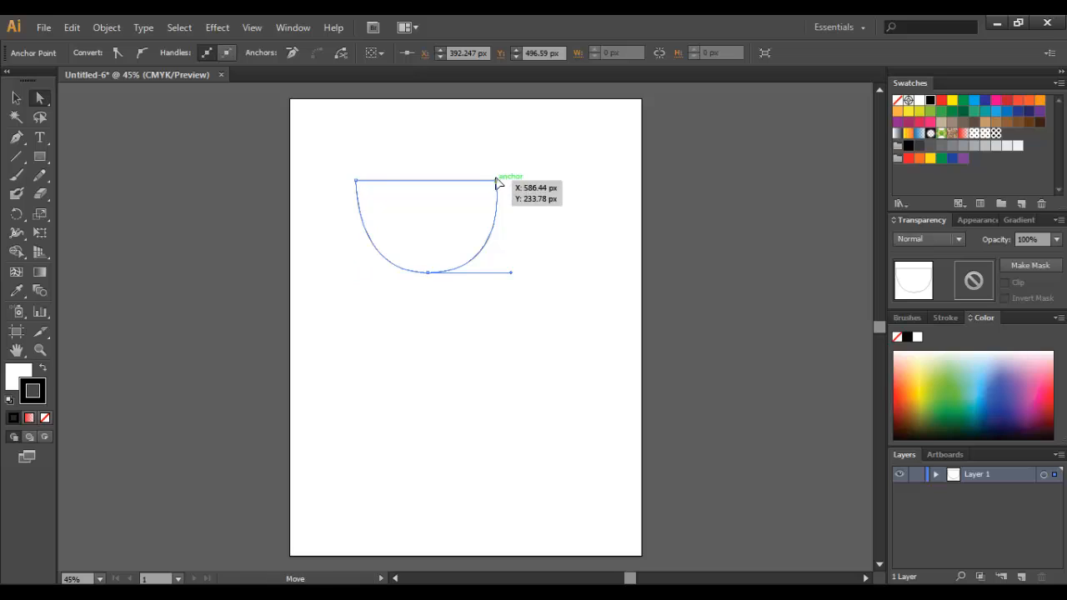
Move the bowl's two upper corner anchors outward and up to about X 160 px and X 640 px at Y 180 px.
drag(497, 180, 512, 171)
drag(355, 178, 346, 161)
drag(511, 172, 514, 161)
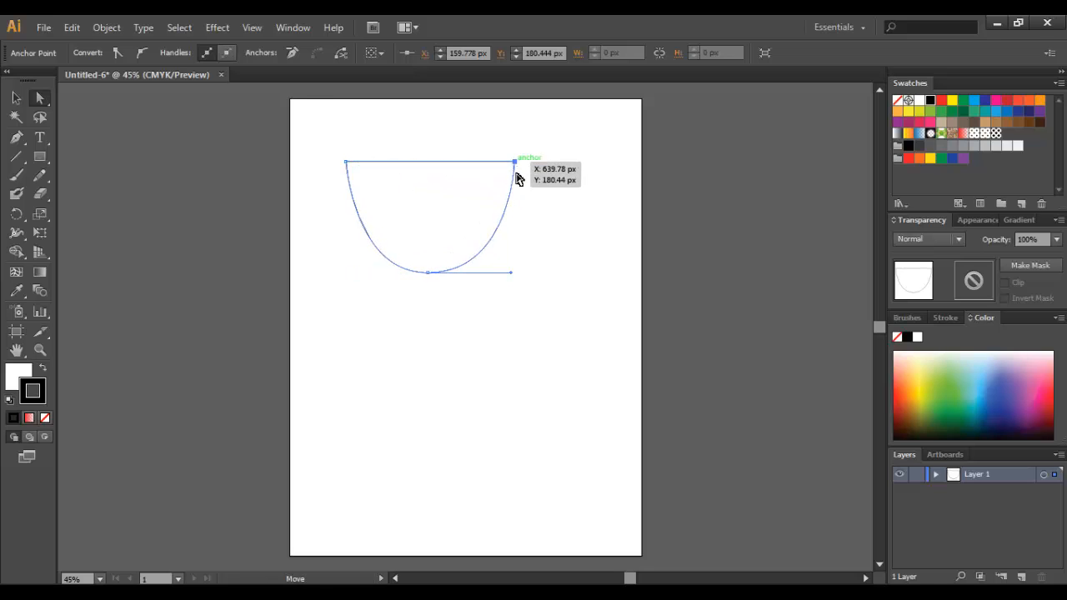
Convert the bowl's bottom anchor point from smooth to corner.
click(429, 274)
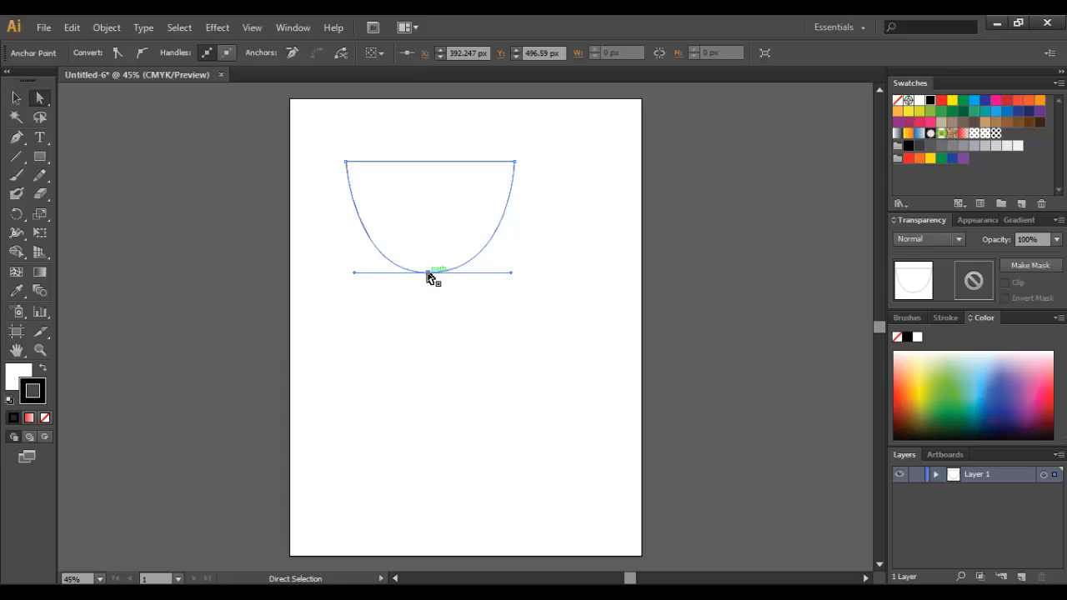
click(116, 53)
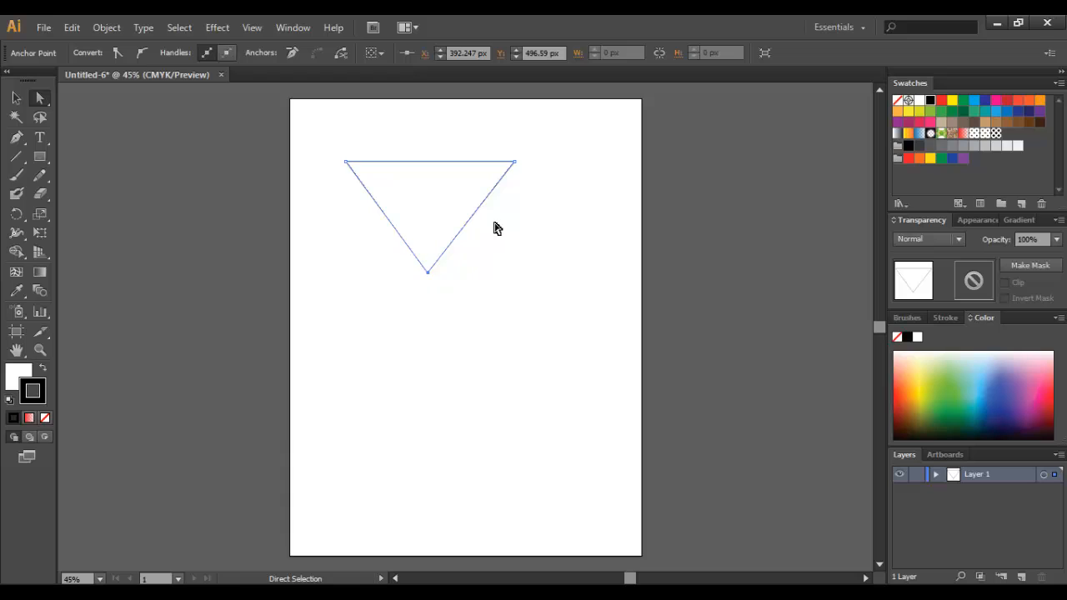
click(525, 192)
click(429, 273)
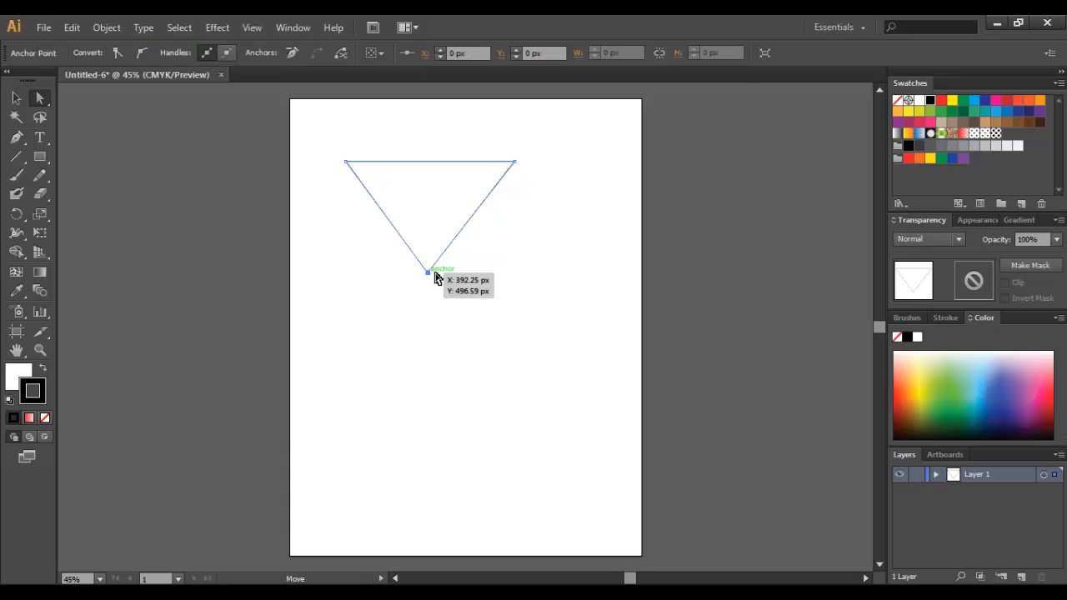
Convert the triangle's upper-right anchor to smooth, then reshape that side by moving the anchor inward and adjusting its direction handles.
click(514, 162)
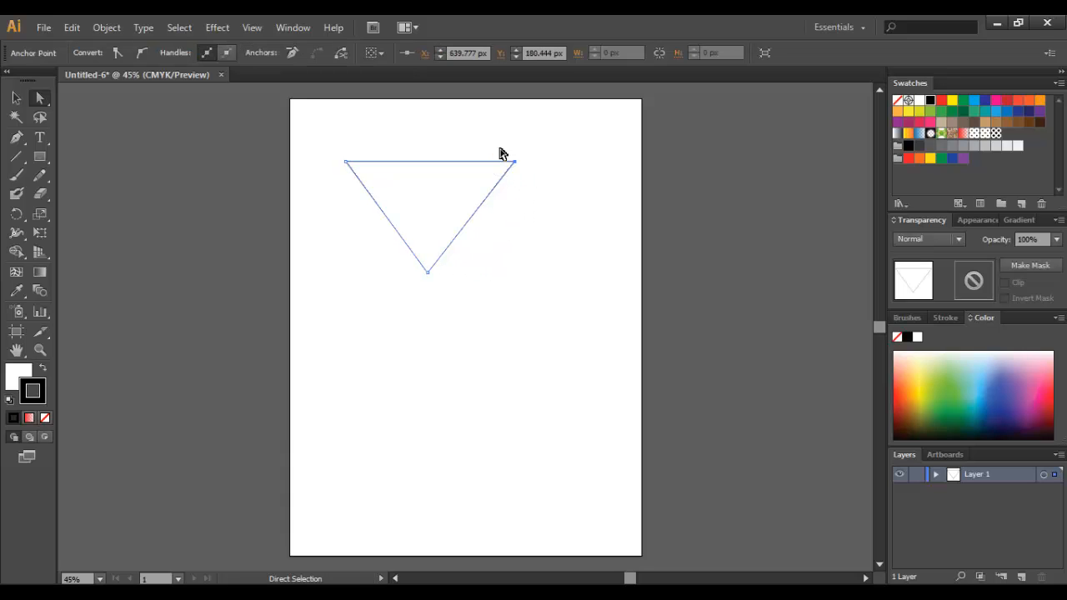
click(149, 53)
drag(530, 193, 534, 223)
drag(505, 121, 483, 107)
drag(518, 166, 479, 171)
mouse_move(510, 223)
mouse_down()
mouse_move(522, 234)
mouse_move(517, 226)
mouse_up()
Delete the whole pen-drawn shape, including the segment left between its remaining anchors.
click(15, 98)
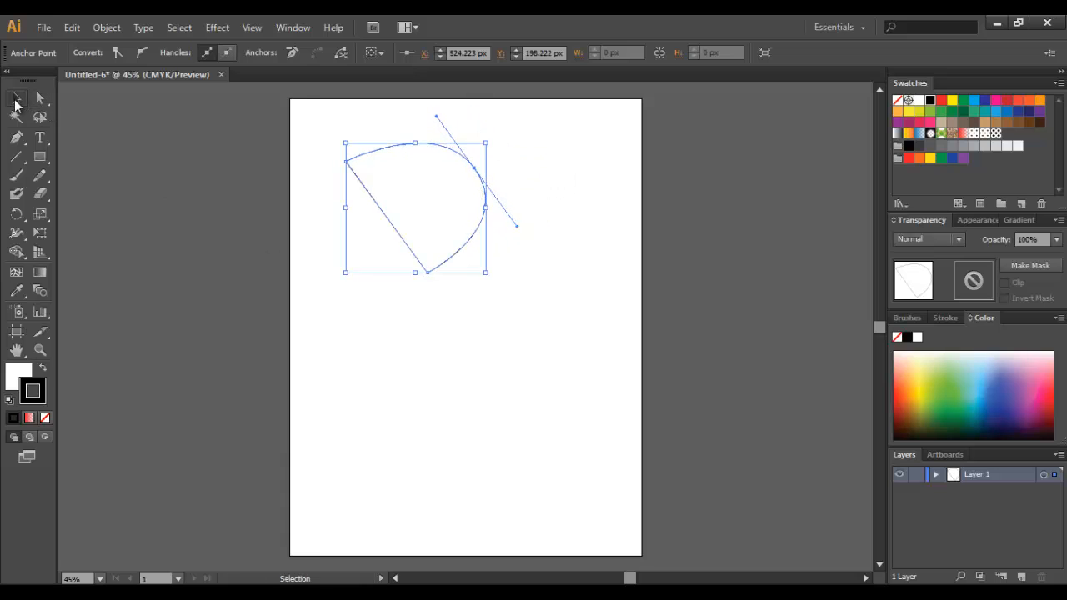
key(Delete)
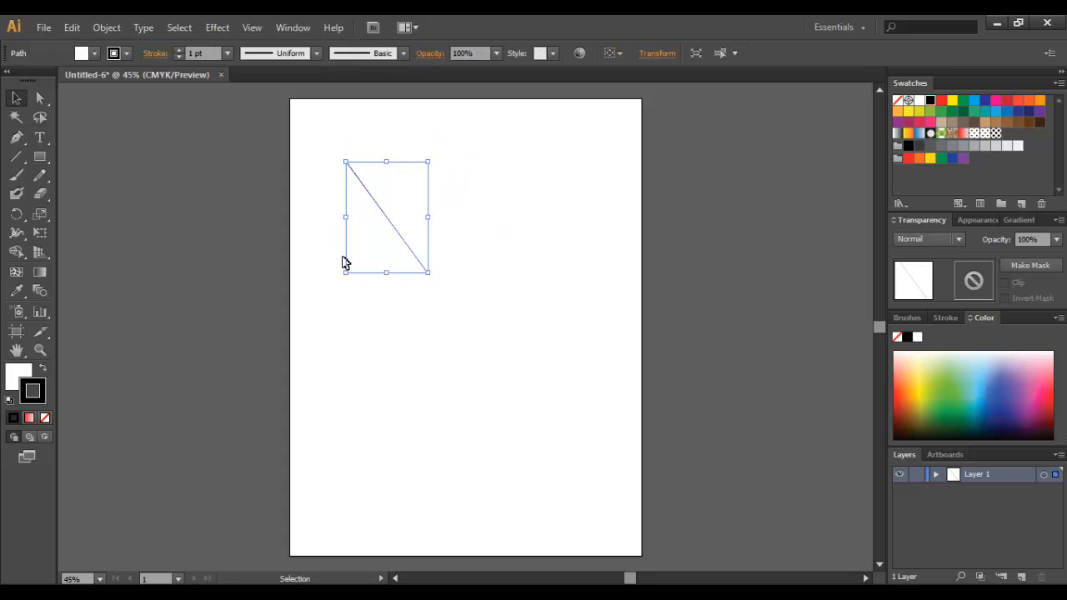
key(Delete)
Draw four freehand paths with the Pencil tool: a wave, two looping curves and a dense zigzag scribble.
click(43, 174)
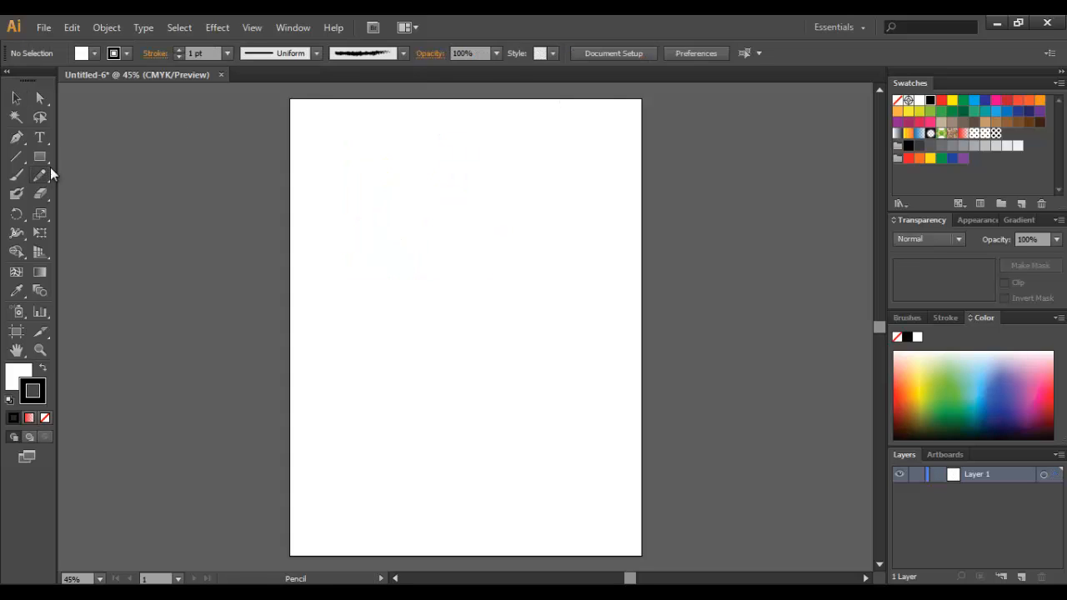
drag(390, 186, 440, 230)
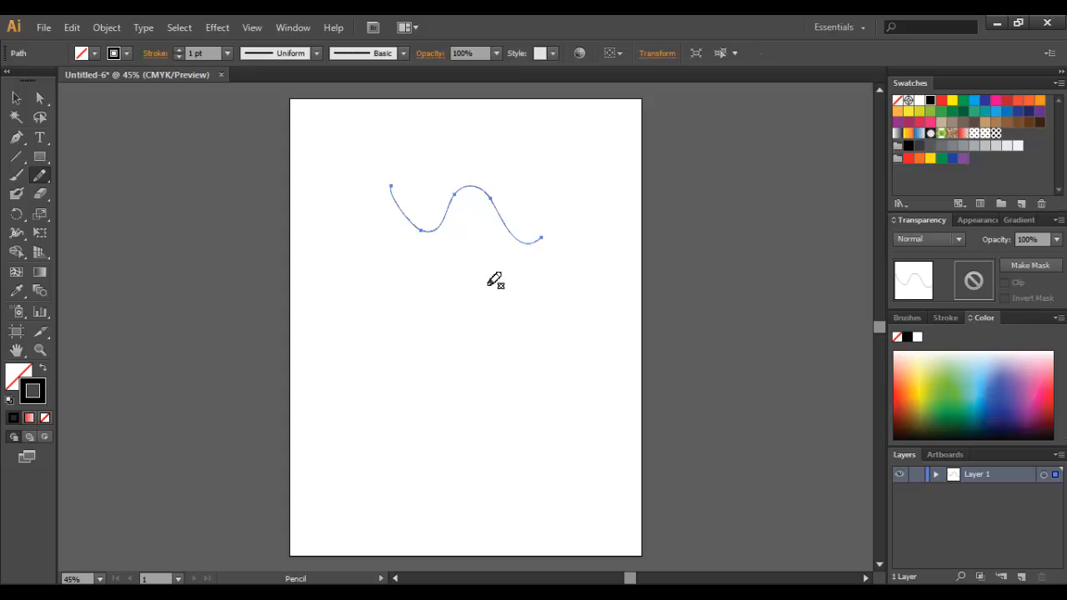
mouse_move(392, 296)
mouse_down()
mouse_move(424, 321)
mouse_move(486, 334)
mouse_move(519, 296)
mouse_up()
mouse_move(518, 195)
mouse_down()
mouse_move(567, 203)
mouse_move(607, 166)
mouse_up()
mouse_move(388, 352)
mouse_down()
mouse_move(410, 369)
mouse_move(434, 358)
mouse_move(481, 386)
mouse_up()
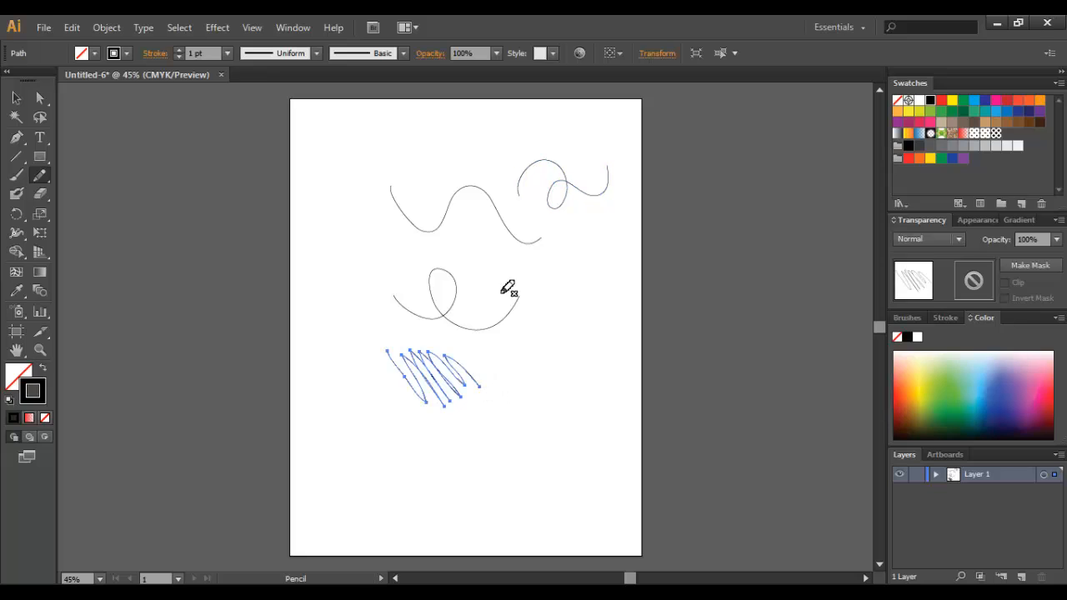
Select all four pencil paths and give them a 7 pt dark green stroke.
click(16, 98)
drag(409, 115, 623, 420)
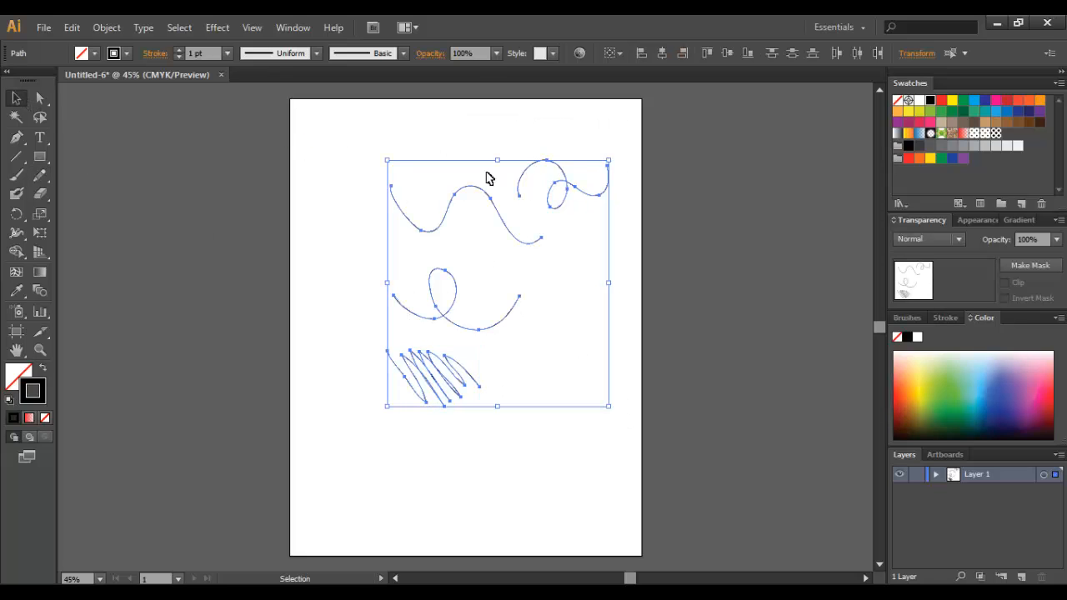
click(403, 53)
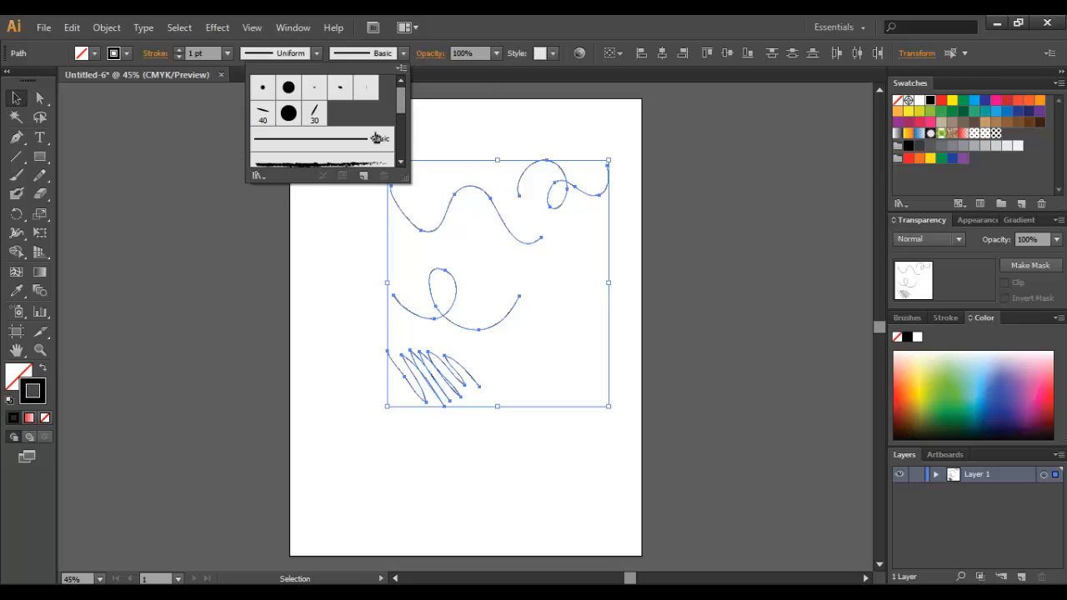
click(226, 53)
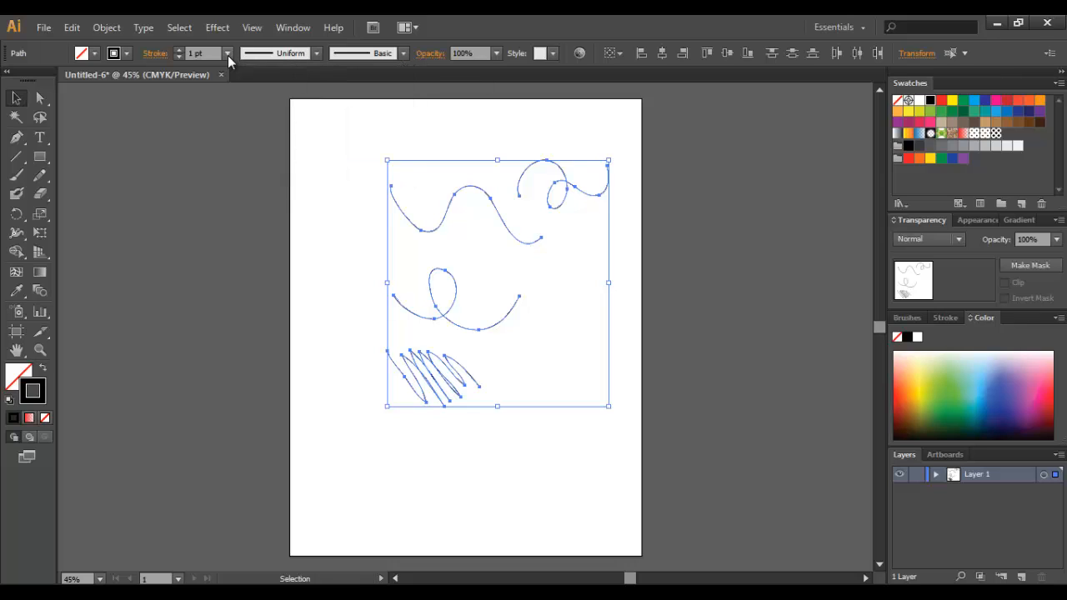
click(226, 54)
click(249, 224)
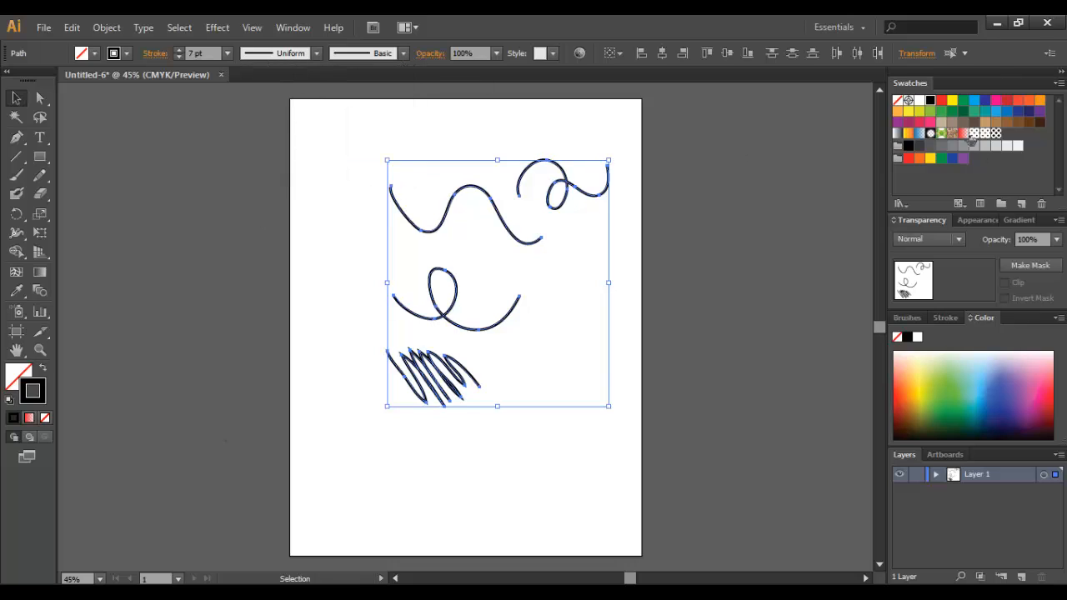
click(963, 111)
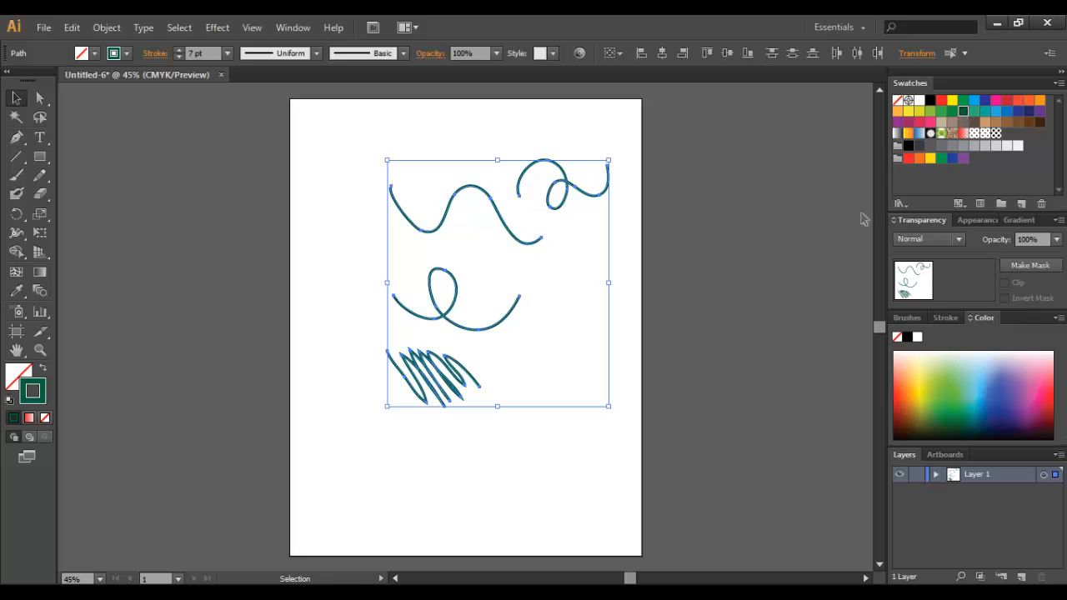
Try the rough charcoal-like brush and the 40 pt. Flat brush on the selected paths, then apply the 30 pt. Flat brush.
click(404, 53)
mouse_move(401, 91)
mouse_down()
mouse_move(406, 142)
mouse_move(403, 83)
mouse_up()
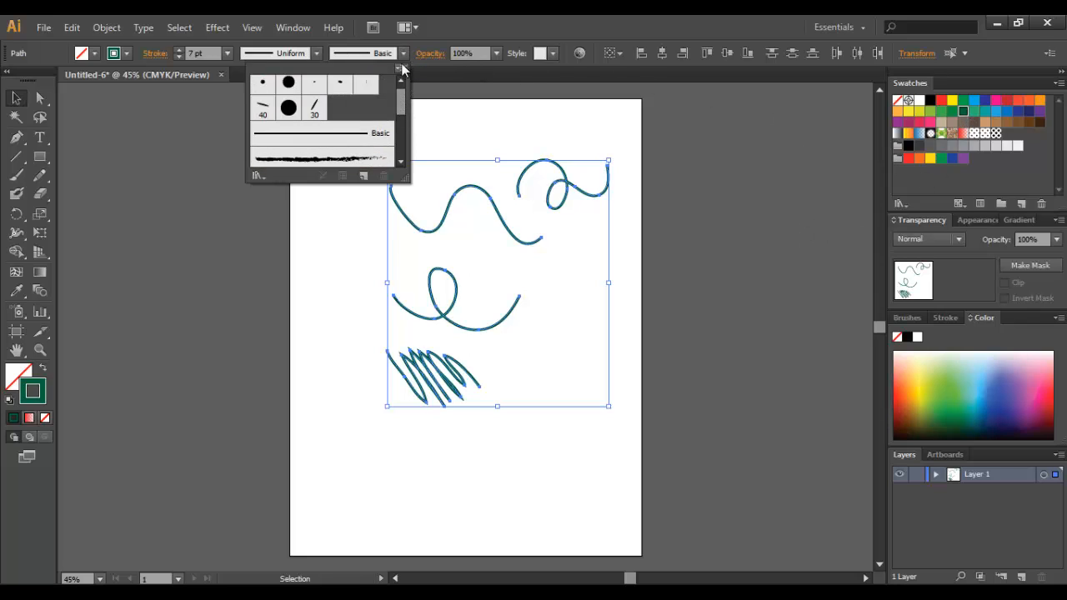
click(404, 53)
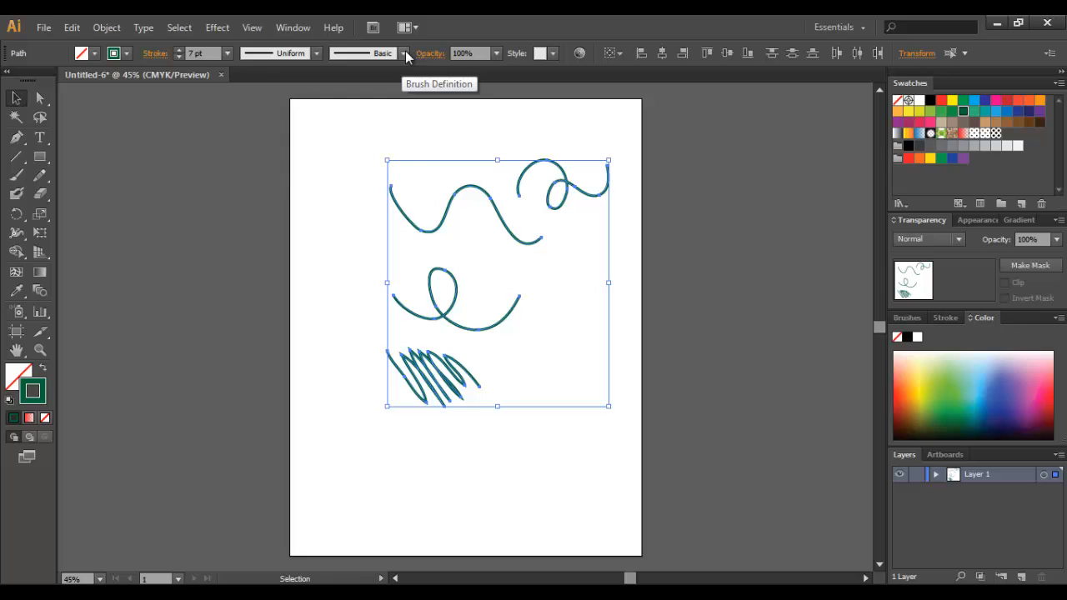
click(405, 52)
mouse_move(403, 88)
mouse_down()
mouse_move(407, 156)
mouse_move(403, 100)
mouse_up()
click(379, 116)
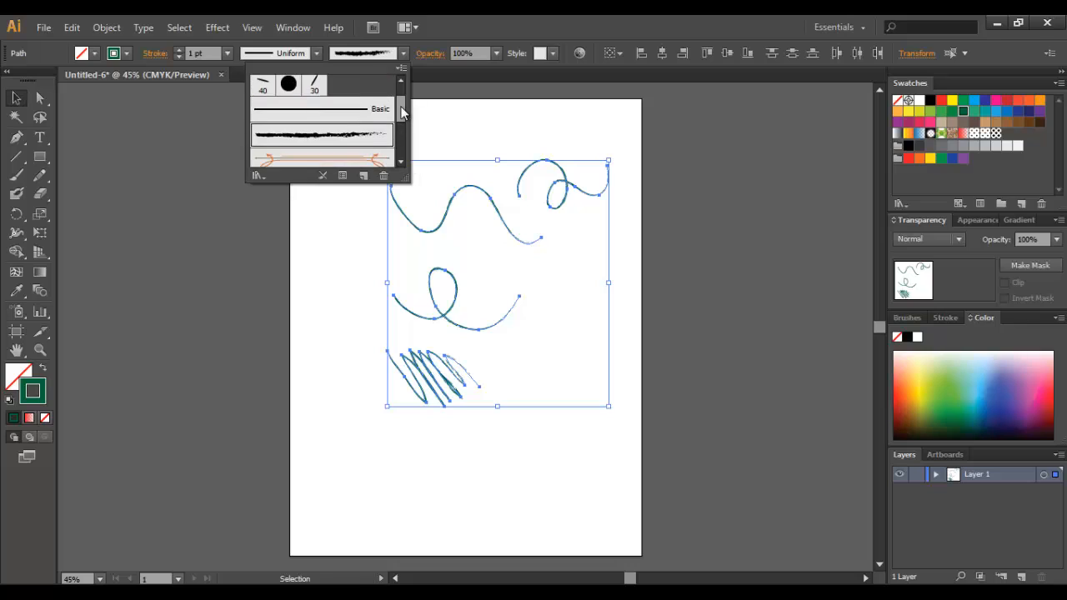
click(269, 94)
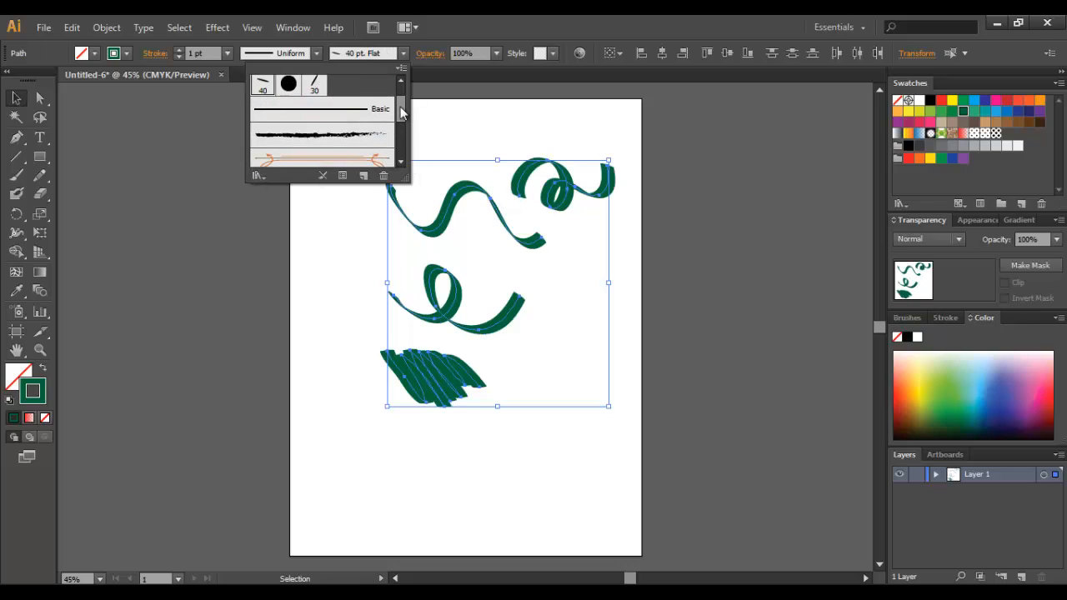
drag(401, 112, 401, 98)
click(314, 114)
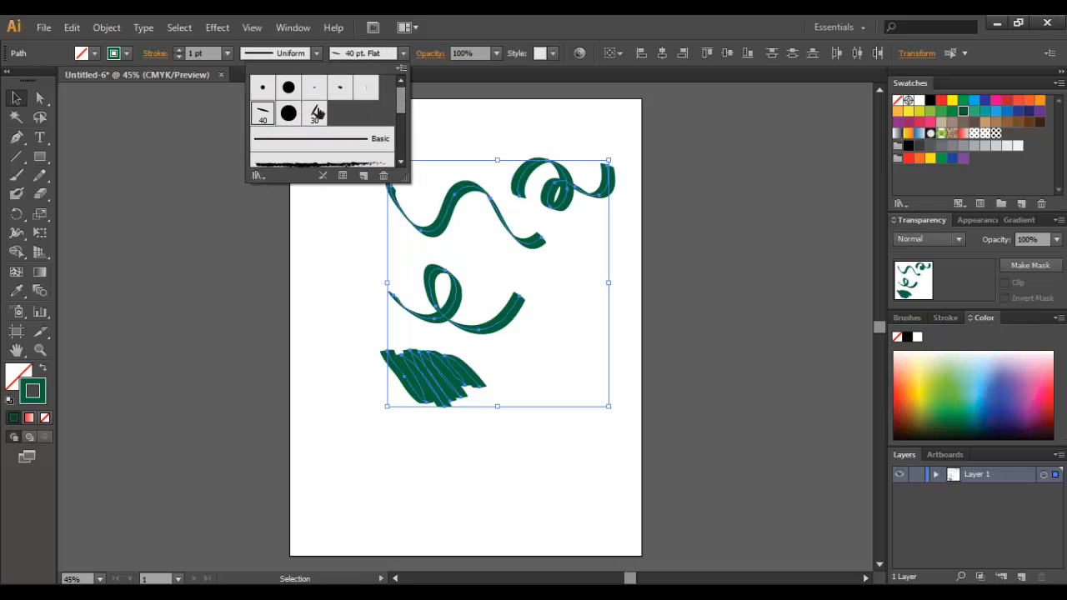
click(492, 110)
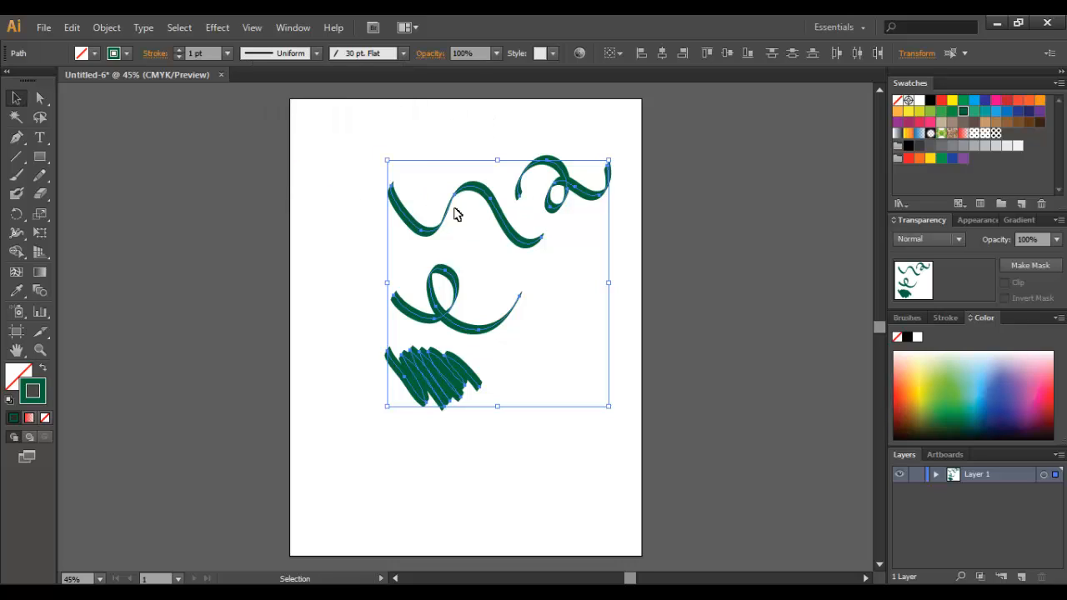
Check the available brush definitions once more, then delete all four brushed paths from the artboard.
click(404, 55)
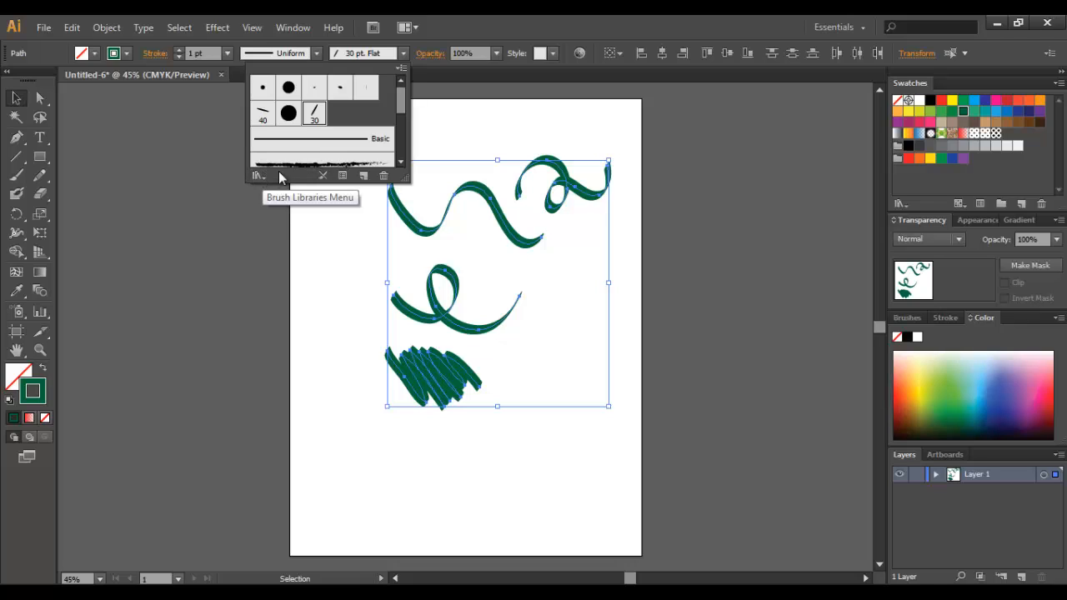
click(445, 136)
key(Delete)
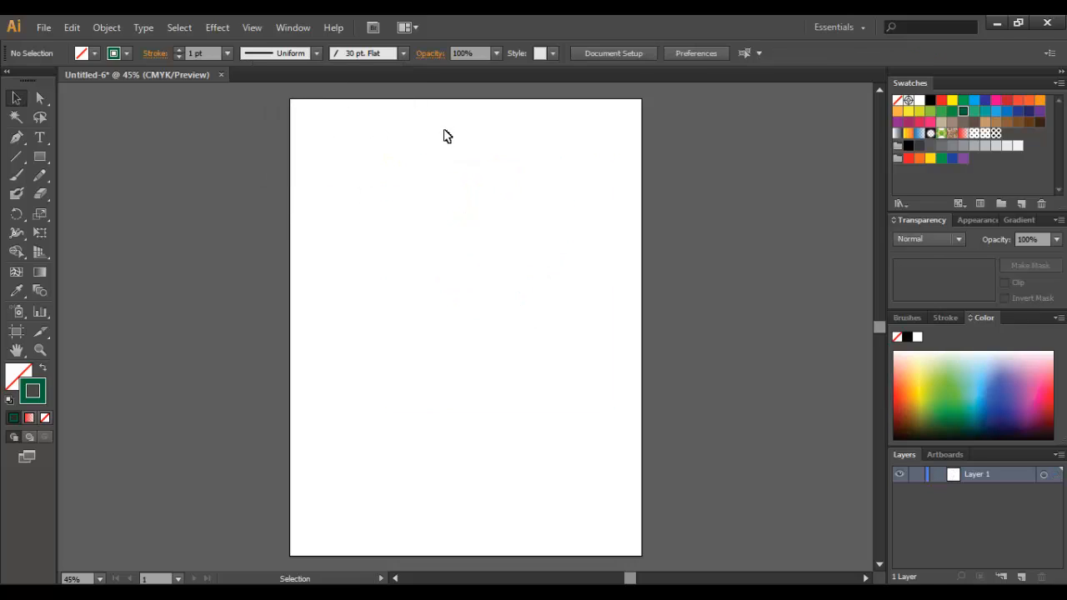
Paint a wavy stroke across the upper artboard with the Paintbrush tool and the 30 pt. Flat brush, and select it.
click(16, 176)
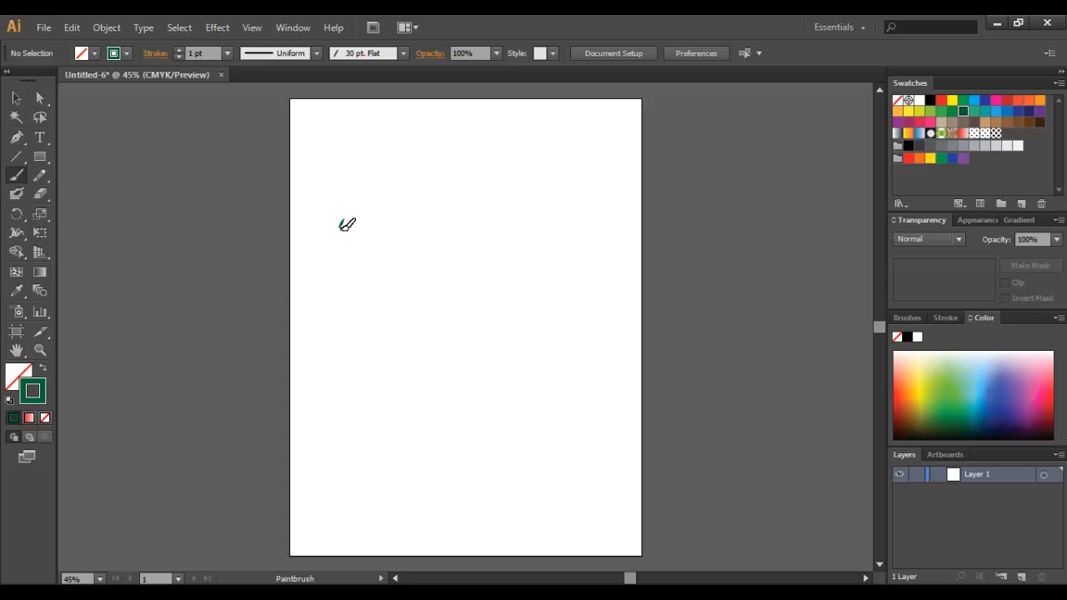
mouse_move(341, 221)
mouse_down()
mouse_move(496, 252)
mouse_move(553, 241)
mouse_up()
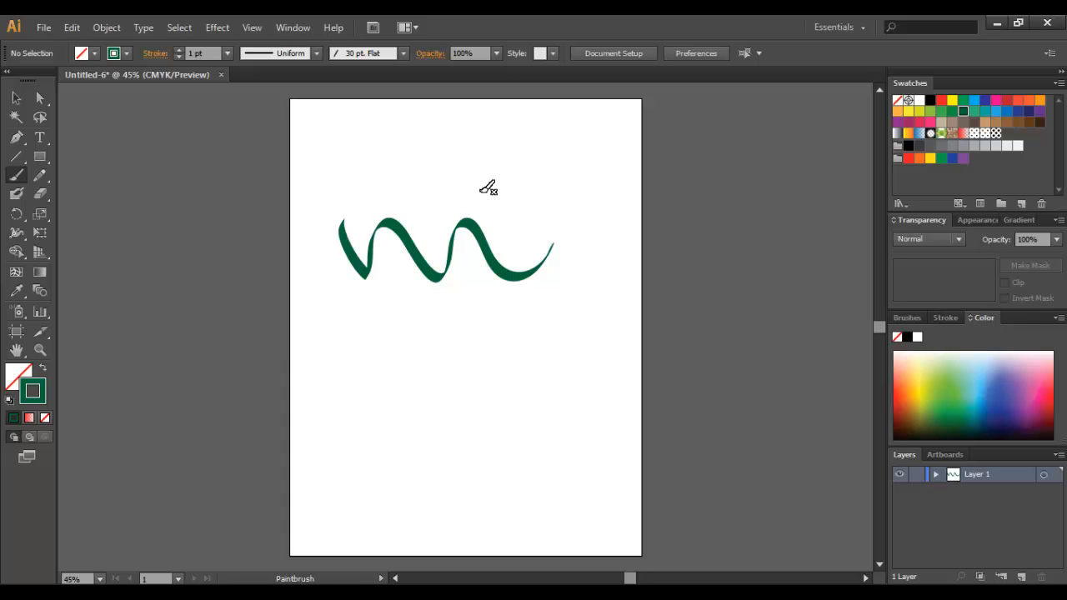
click(16, 97)
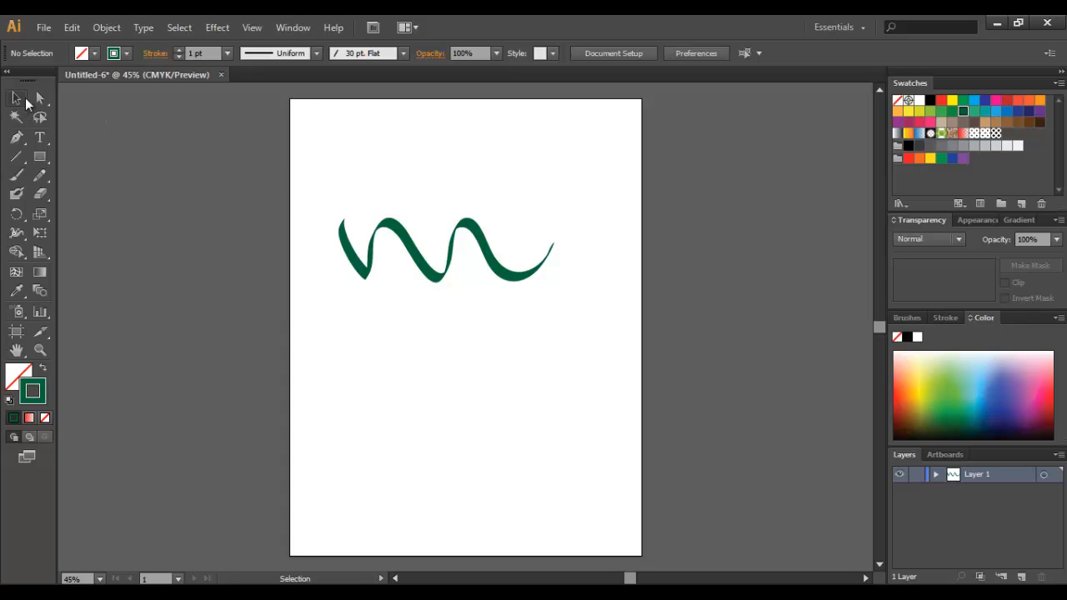
drag(404, 181, 547, 334)
Open the Artistic_Calligraphic brush library from the brush definitions.
click(404, 52)
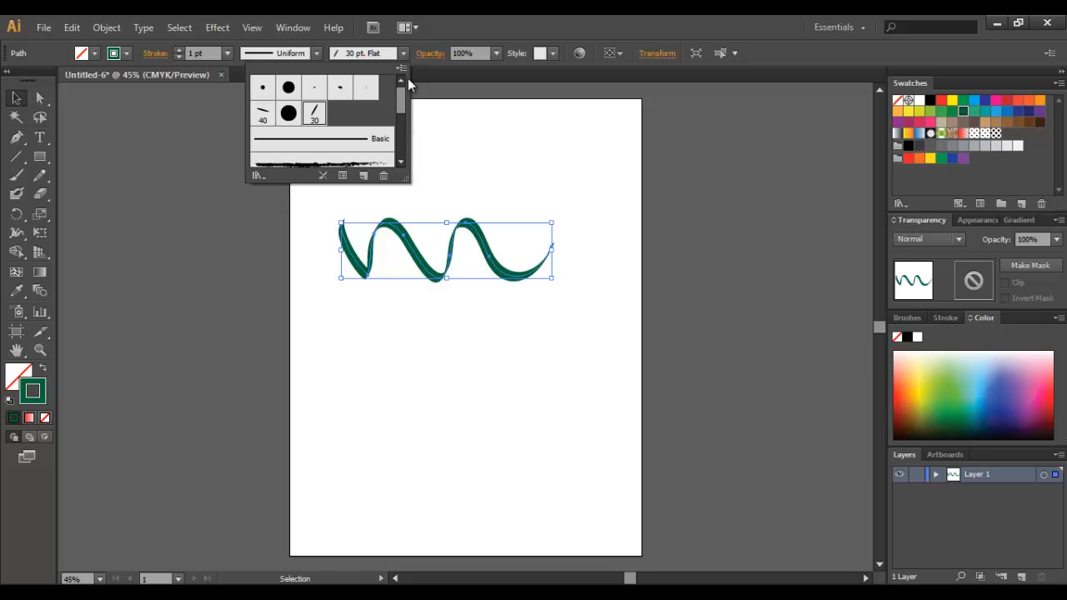
click(428, 81)
click(404, 56)
click(258, 175)
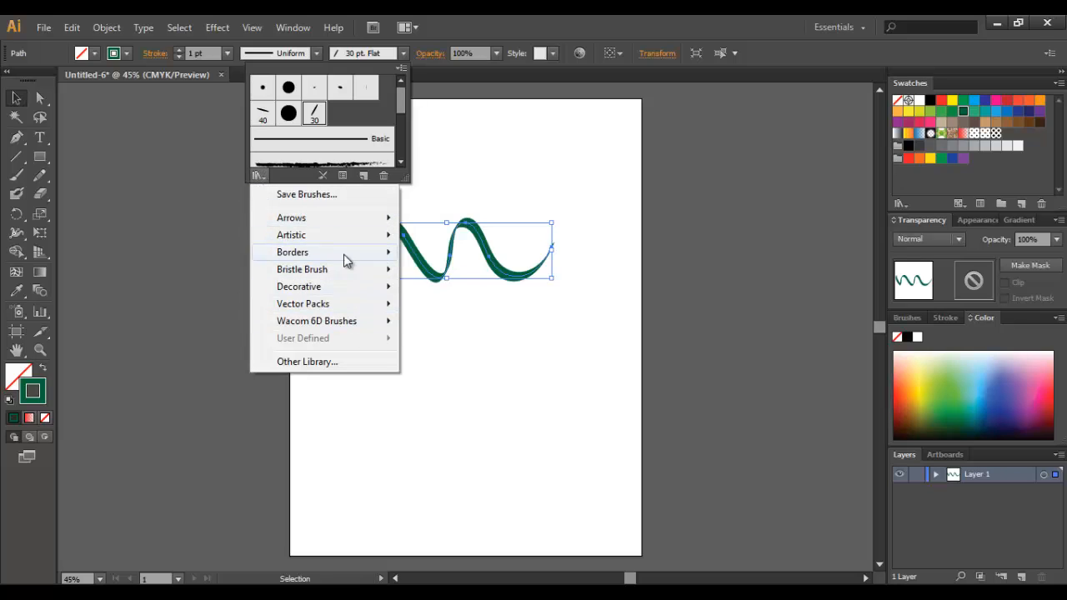
mouse_move(342, 238)
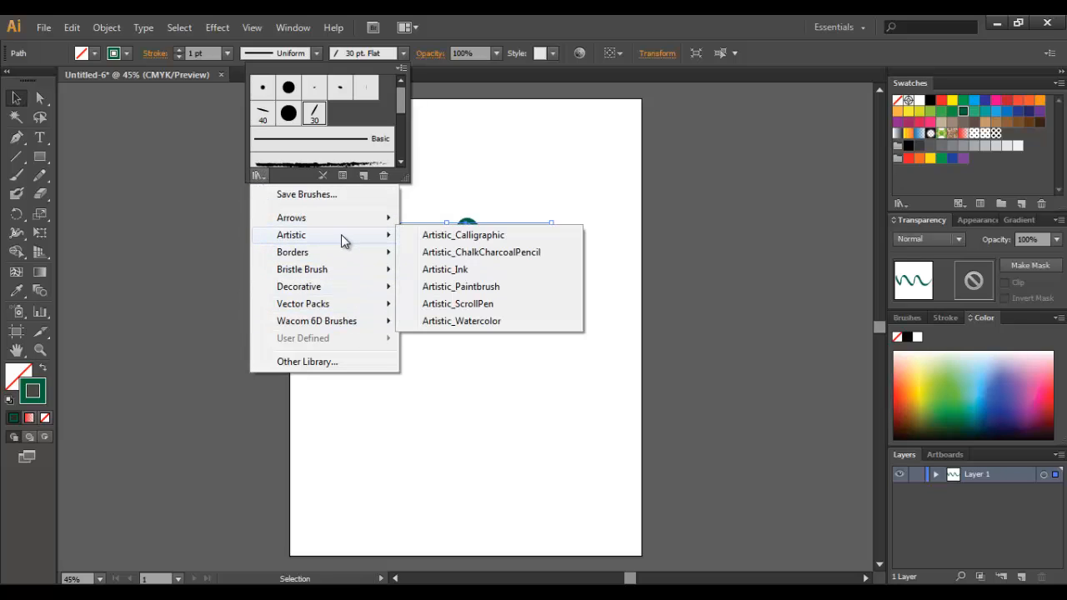
click(512, 239)
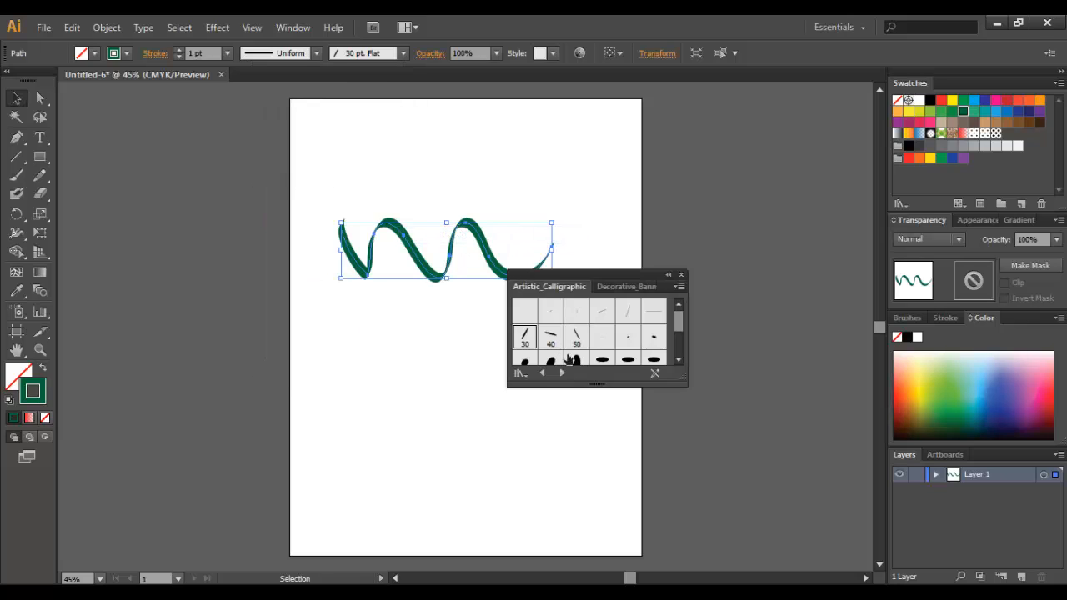
Try the 50 pt. Flat and 20 pt. Round calligraphic brushes on the selected wave, then apply the 15 pt. Flat brush.
click(576, 337)
scroll(683, 325, down, 2)
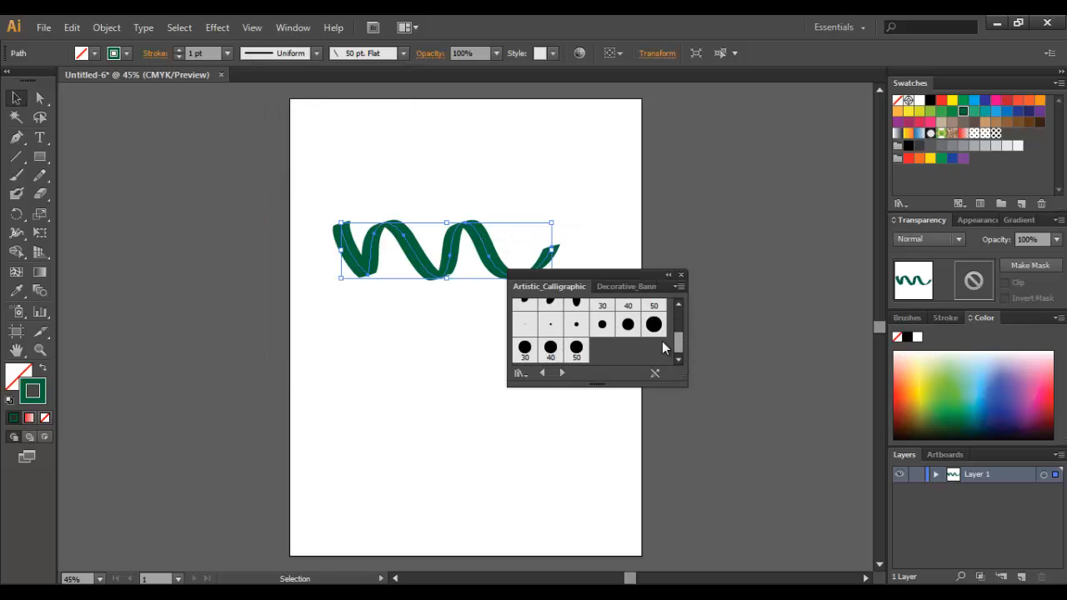
click(659, 329)
scroll(682, 346, up, 2)
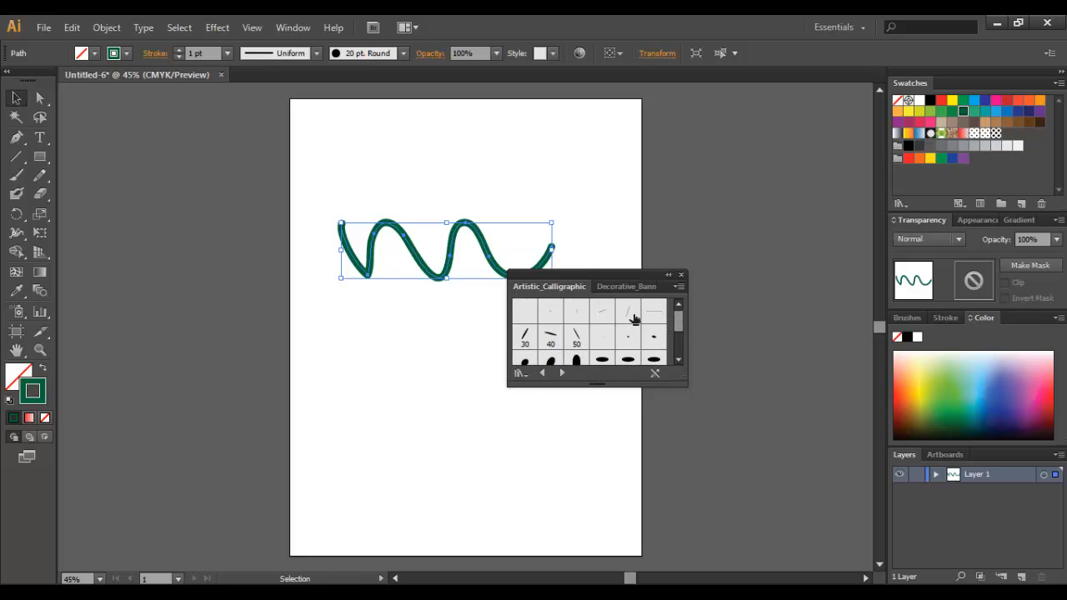
click(634, 319)
Load the Decorative_Banners and Seals brush library and apply its pale purple banner brush to the selected wave.
click(520, 373)
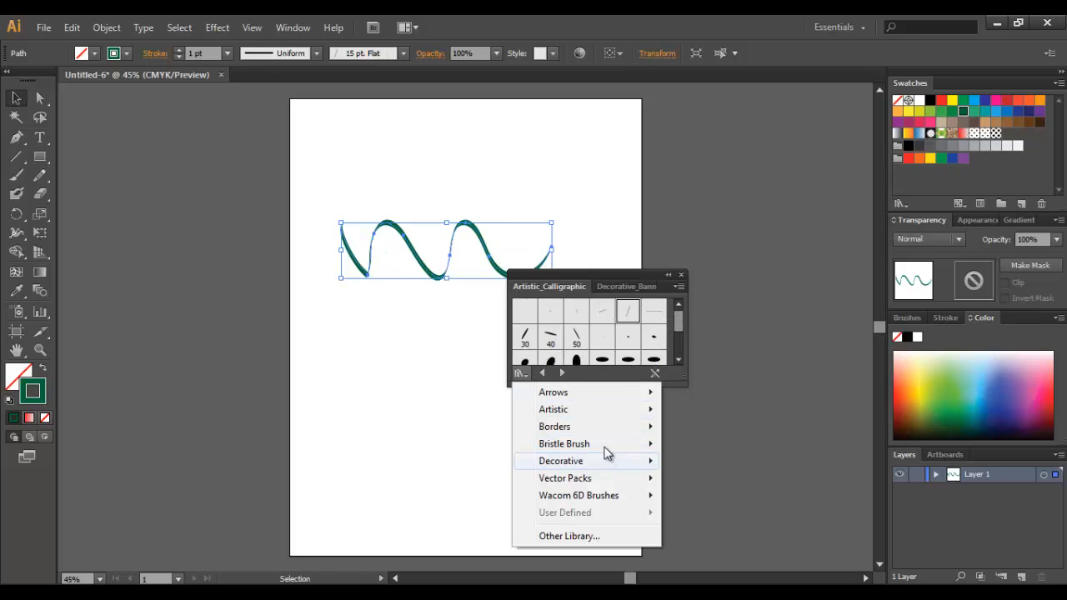
mouse_move(617, 461)
click(714, 463)
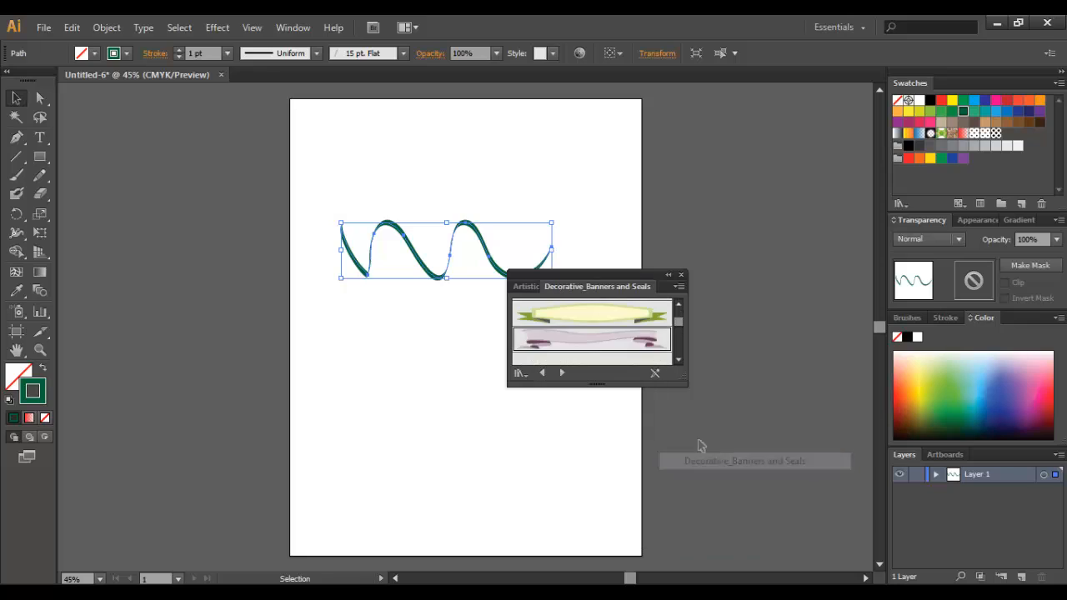
click(642, 340)
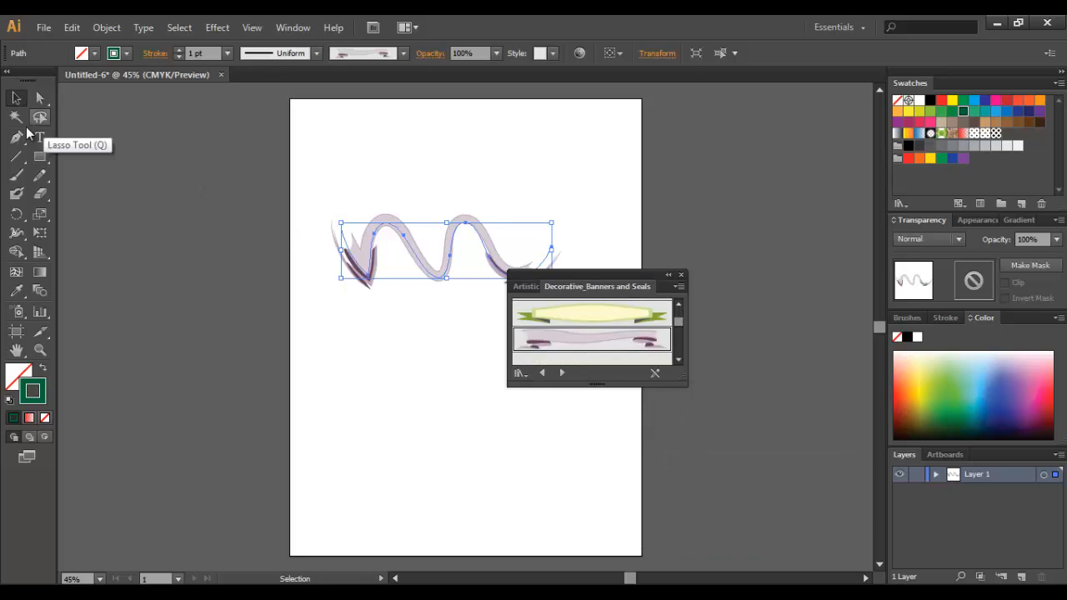
Paint a nearly straight horizontal banner above the wave with the Paintbrush tool and the purple banner brush.
click(16, 156)
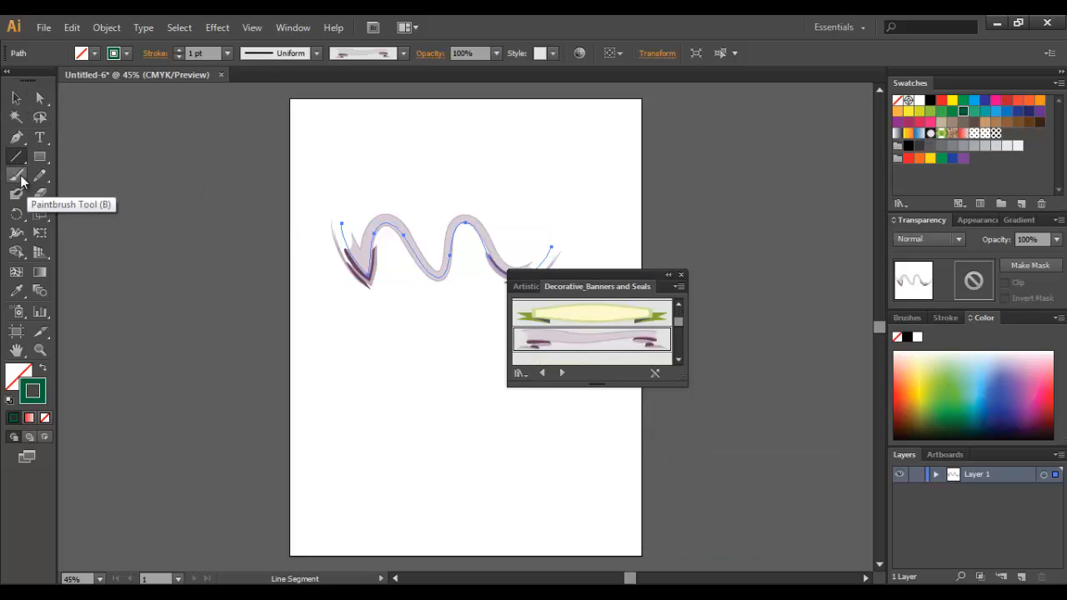
click(17, 175)
drag(372, 164, 572, 169)
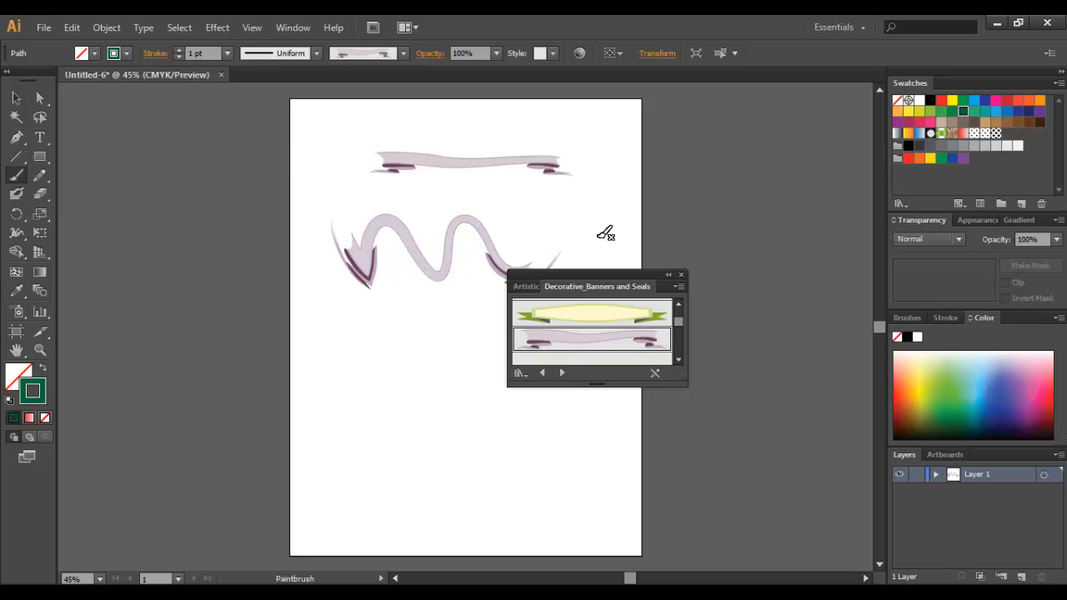
Paint two orange starburst seals and one purple seal on the lower artboard using the Decorative_Banners and Seals brushes.
scroll(671, 362, down, 3)
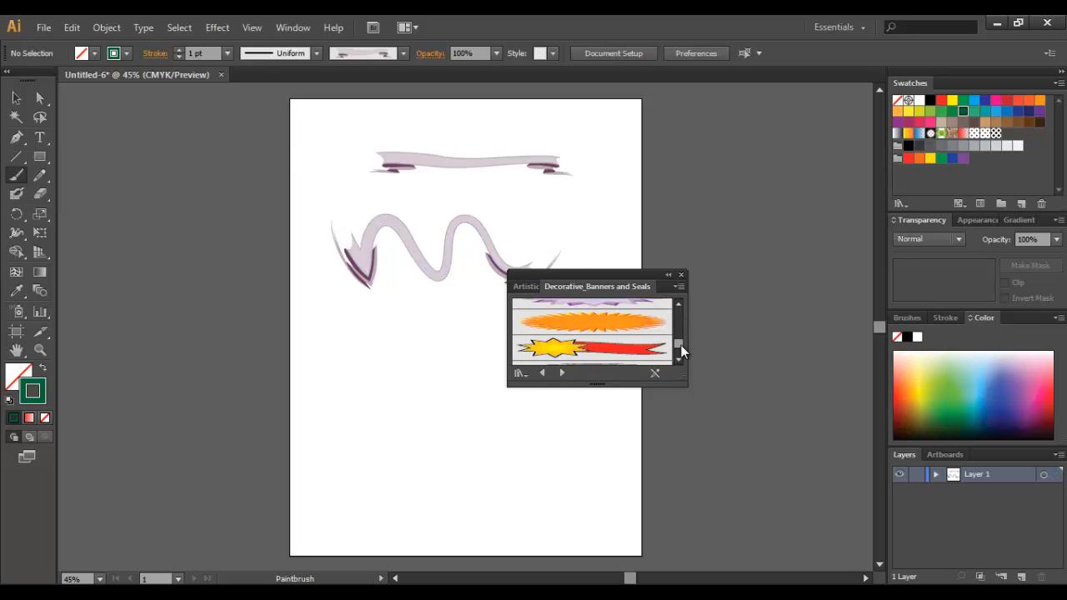
click(638, 337)
drag(356, 392, 424, 387)
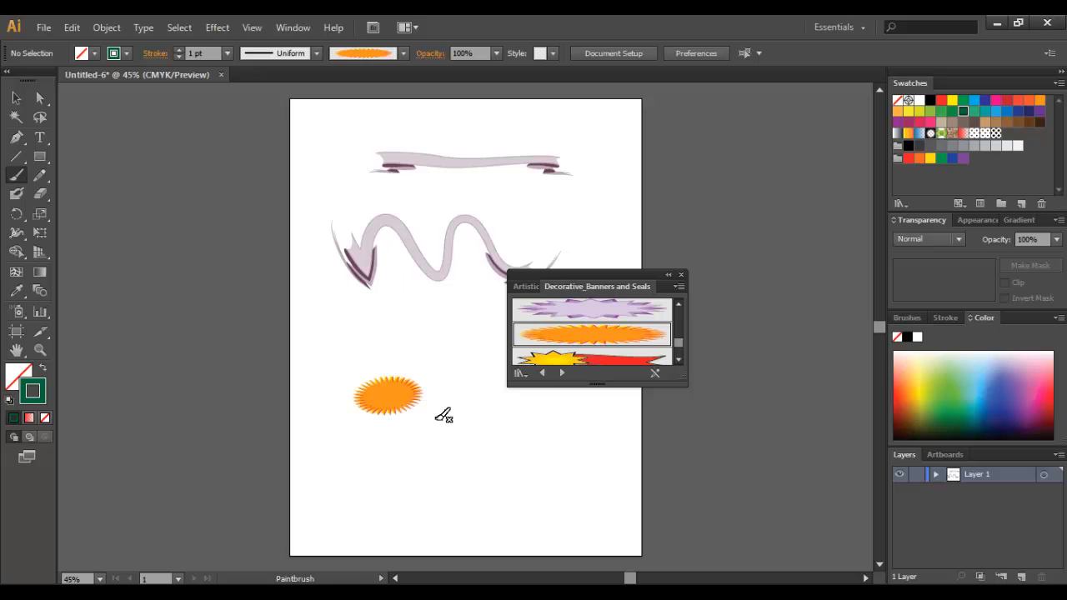
mouse_move(444, 445)
mouse_down()
mouse_move(480, 459)
mouse_move(599, 443)
mouse_up()
click(658, 319)
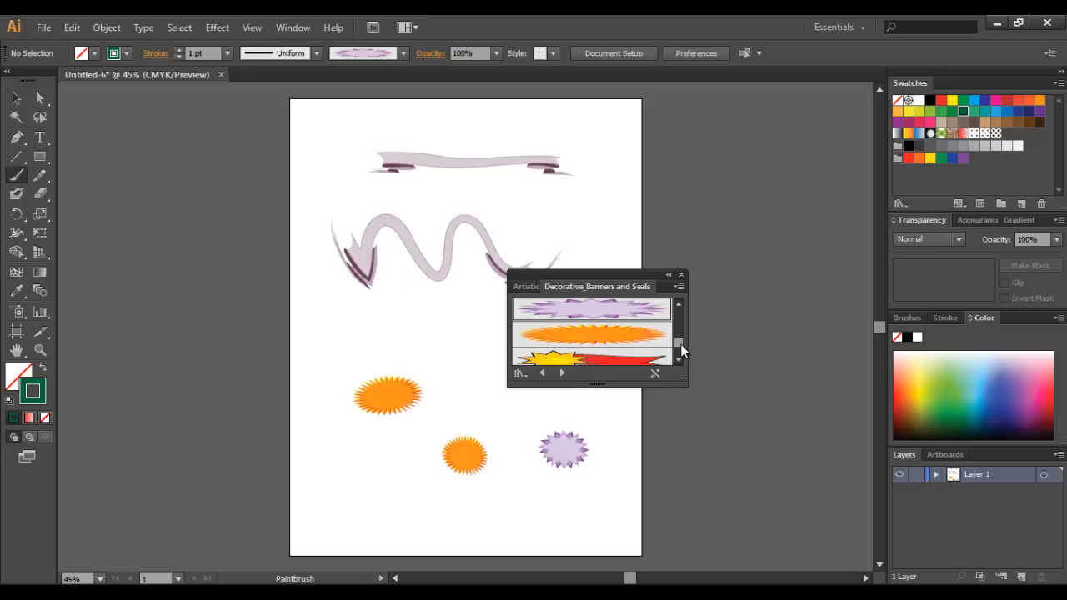
Paint two thought bubbles with the thought-bubble brush, one below the wave and one at its upper right, then close the brush library.
drag(680, 344, 680, 351)
click(648, 327)
drag(330, 321, 406, 309)
drag(564, 188, 621, 208)
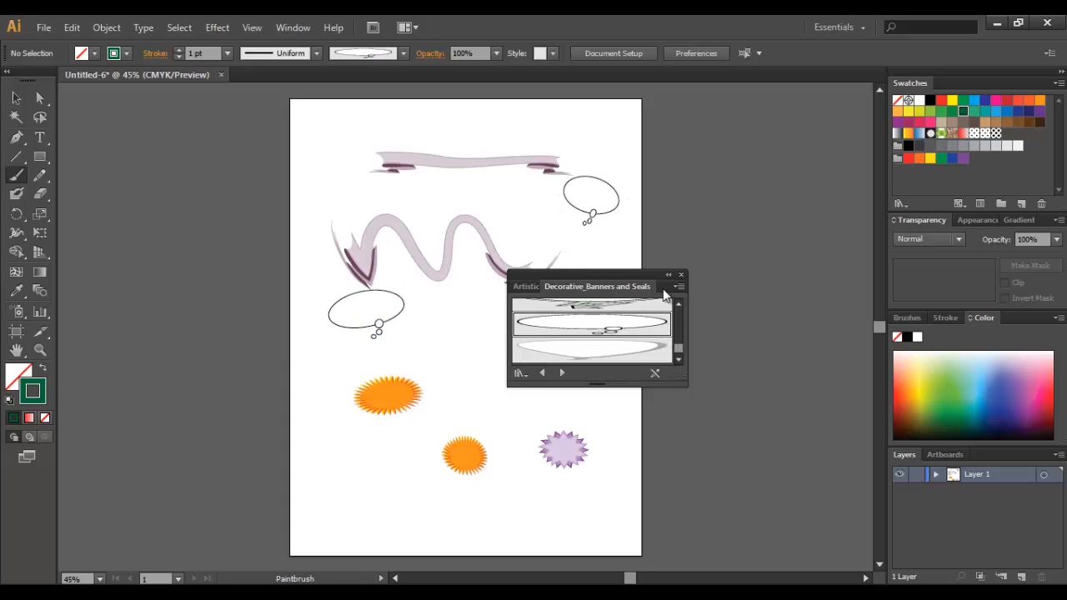
click(681, 275)
Select all the banner, seal and thought-bubble strokes and delete them from the artboard.
click(16, 98)
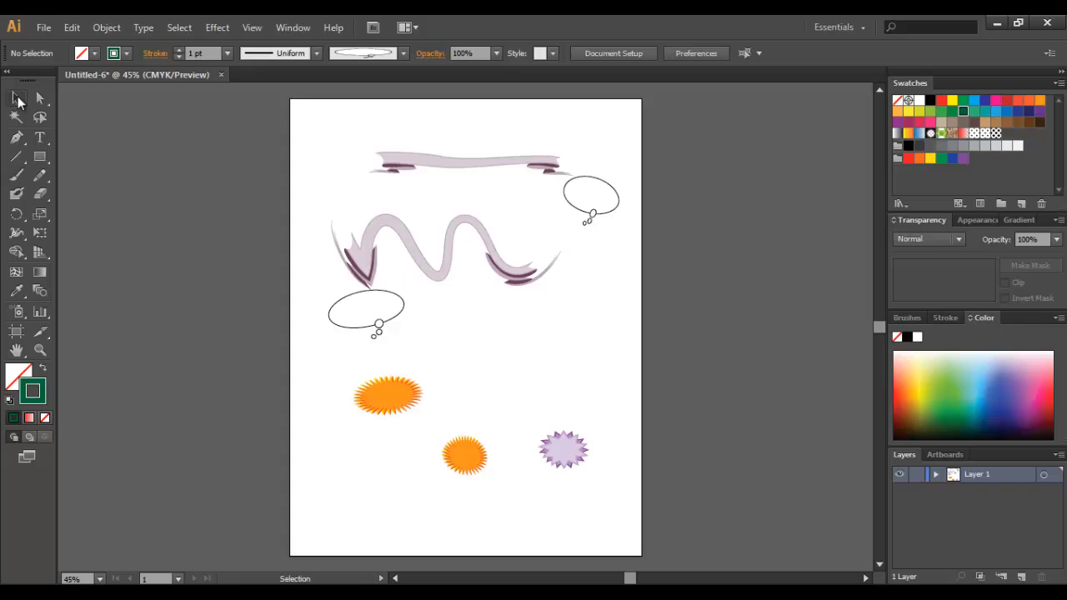
drag(305, 119, 586, 474)
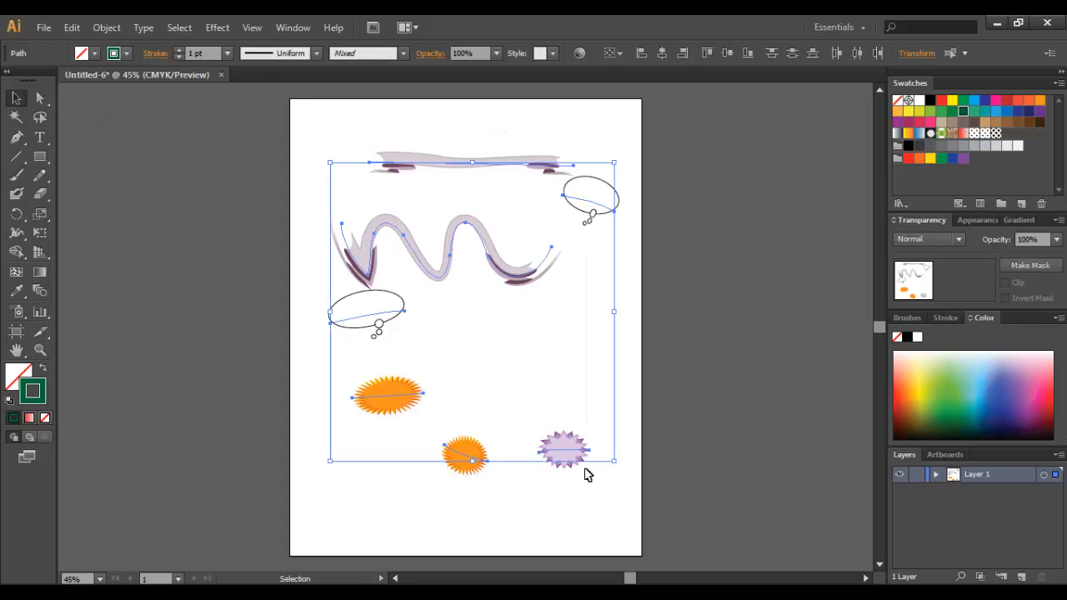
key(Delete)
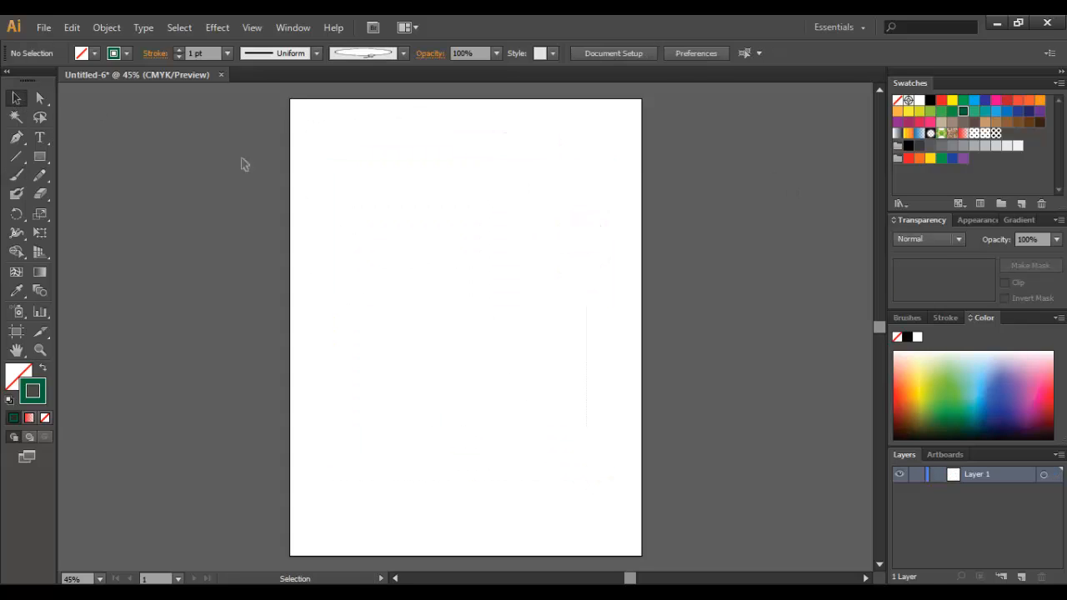
Draw a dark green wavy line across the upper artboard with the Blob Brush tool.
click(17, 193)
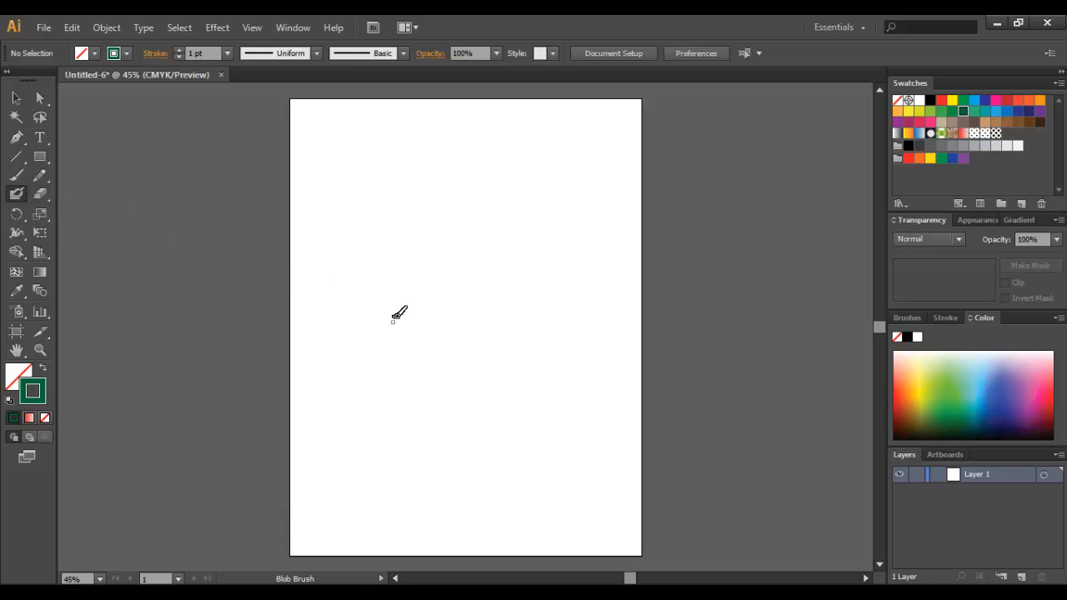
mouse_move(353, 259)
mouse_down()
mouse_move(416, 271)
mouse_move(437, 246)
mouse_move(482, 271)
mouse_move(532, 262)
mouse_up()
click(16, 97)
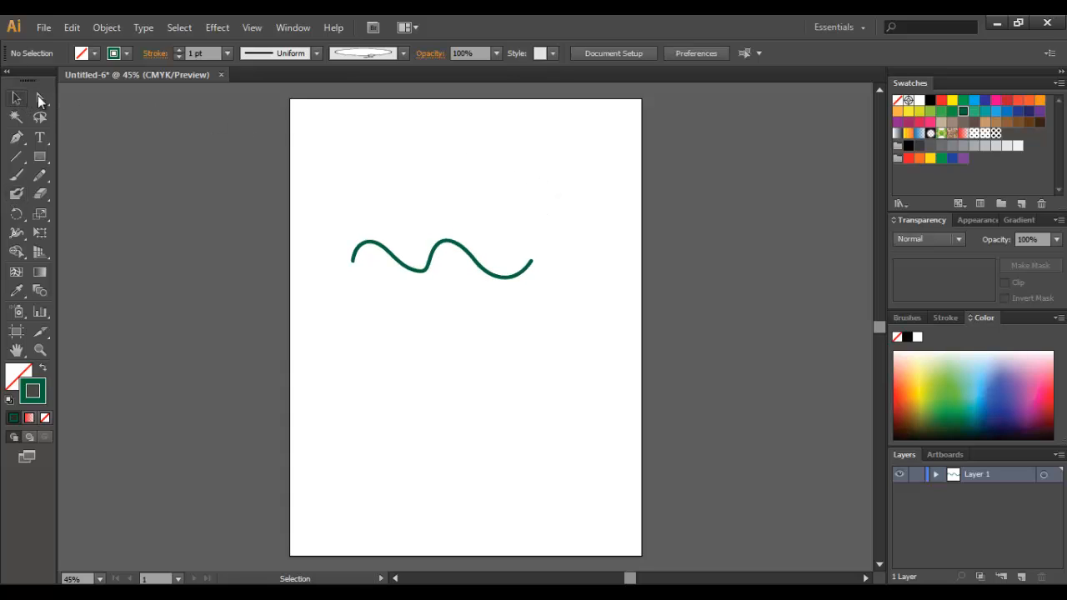
Give the Blob Brush wave a 14 pt stroke and enlarge it towards the artboard's upper right.
click(443, 246)
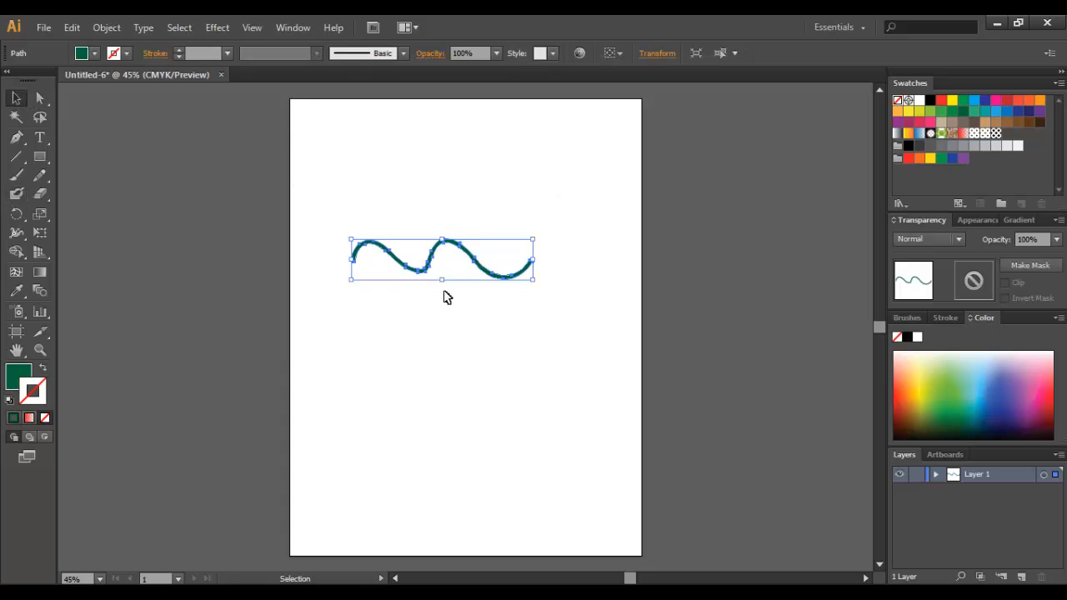
click(227, 53)
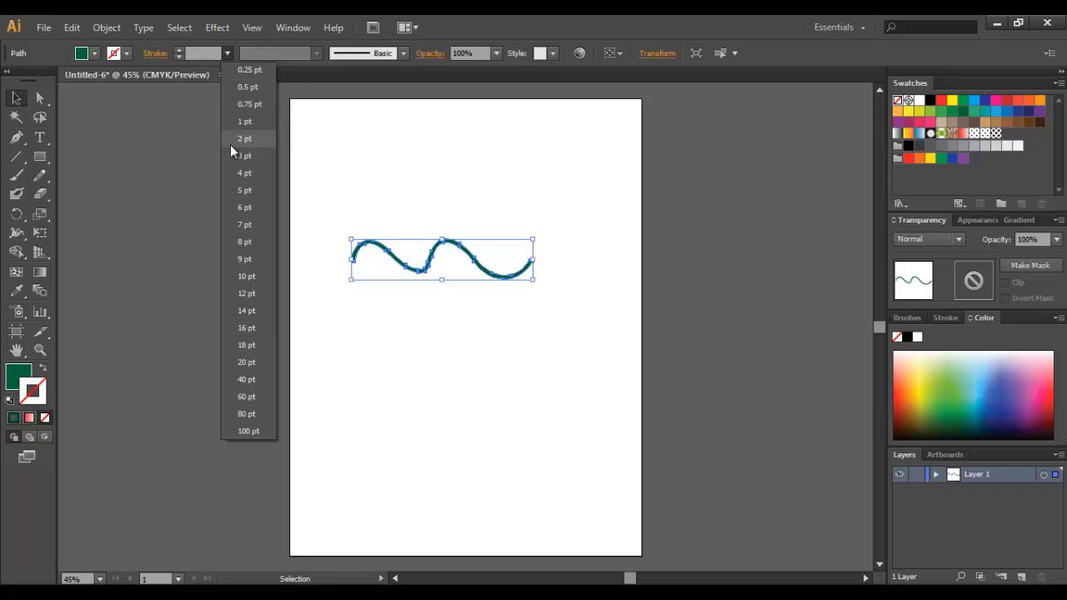
click(255, 305)
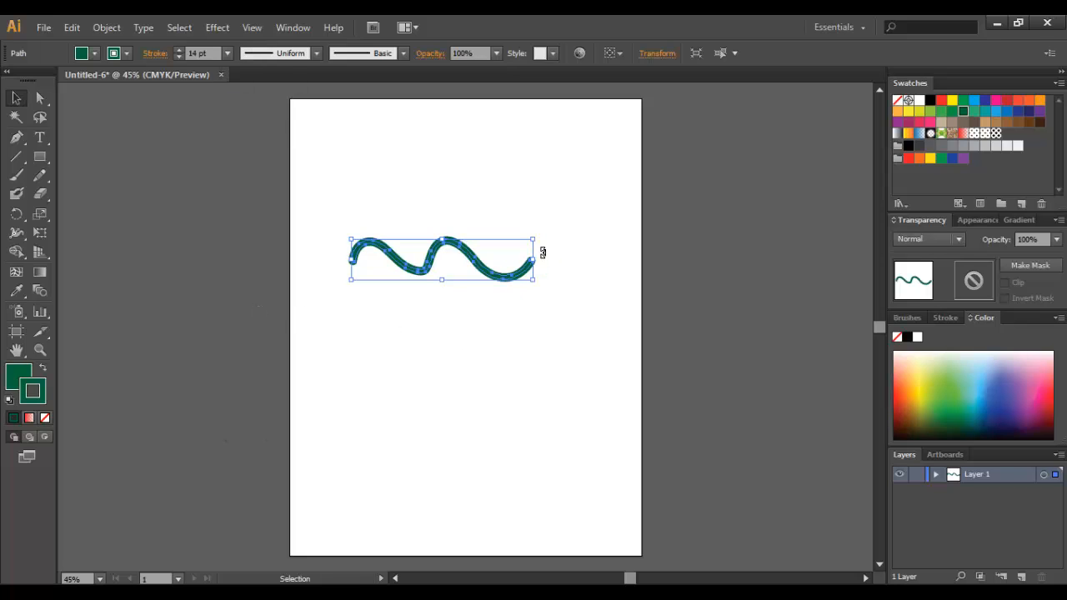
click(533, 249)
click(531, 269)
drag(534, 239, 618, 189)
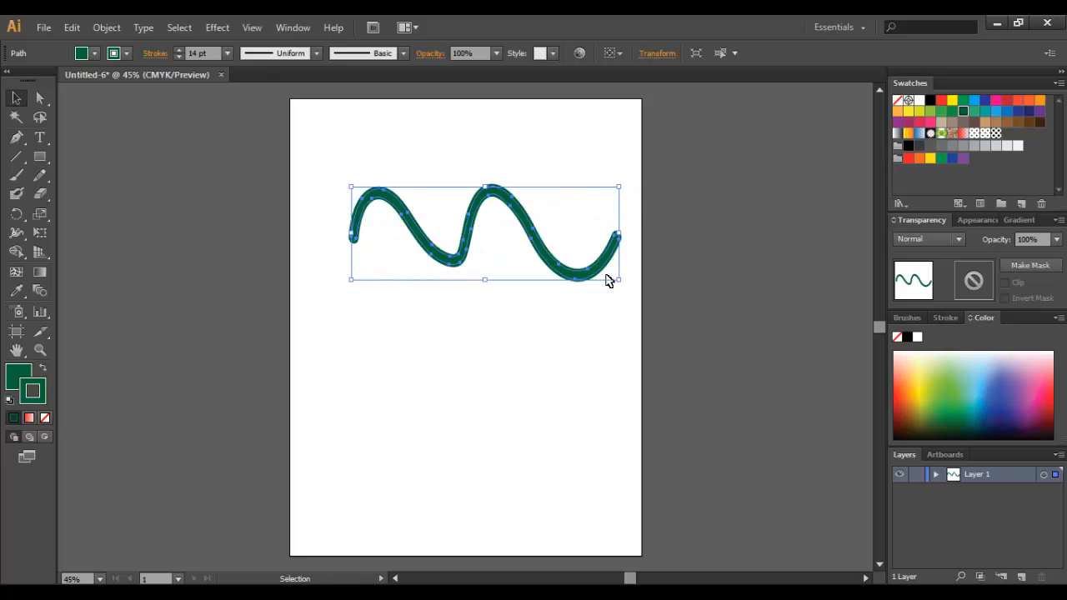
Paint a second wave below the thick one with the Paintbrush tool and change its brush definition to Basic.
click(16, 178)
mouse_move(363, 313)
mouse_down()
mouse_move(385, 299)
mouse_move(462, 346)
mouse_move(506, 314)
mouse_move(614, 341)
mouse_up()
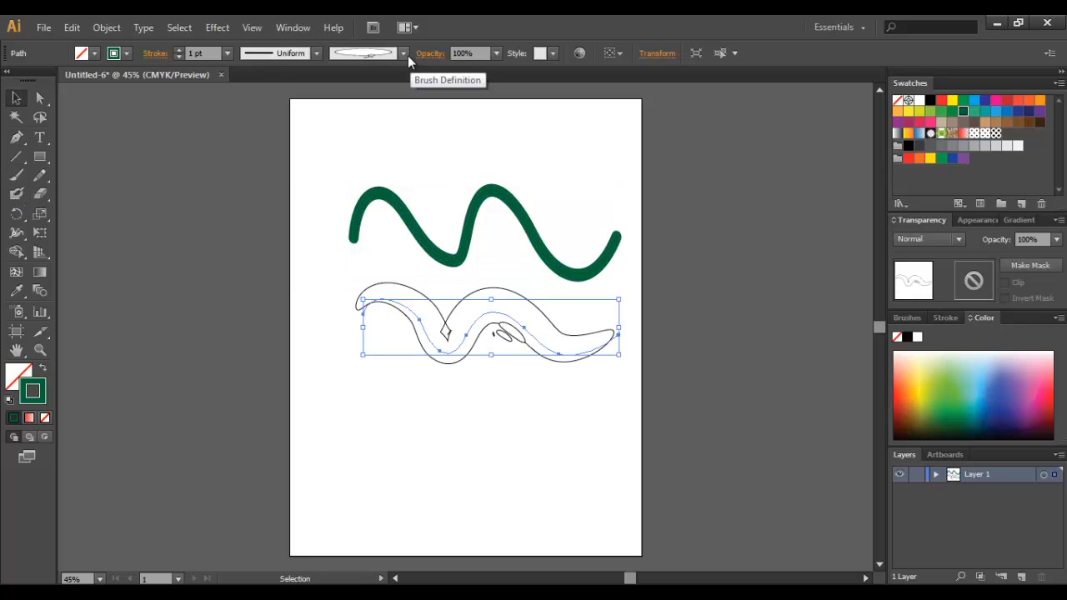
click(404, 53)
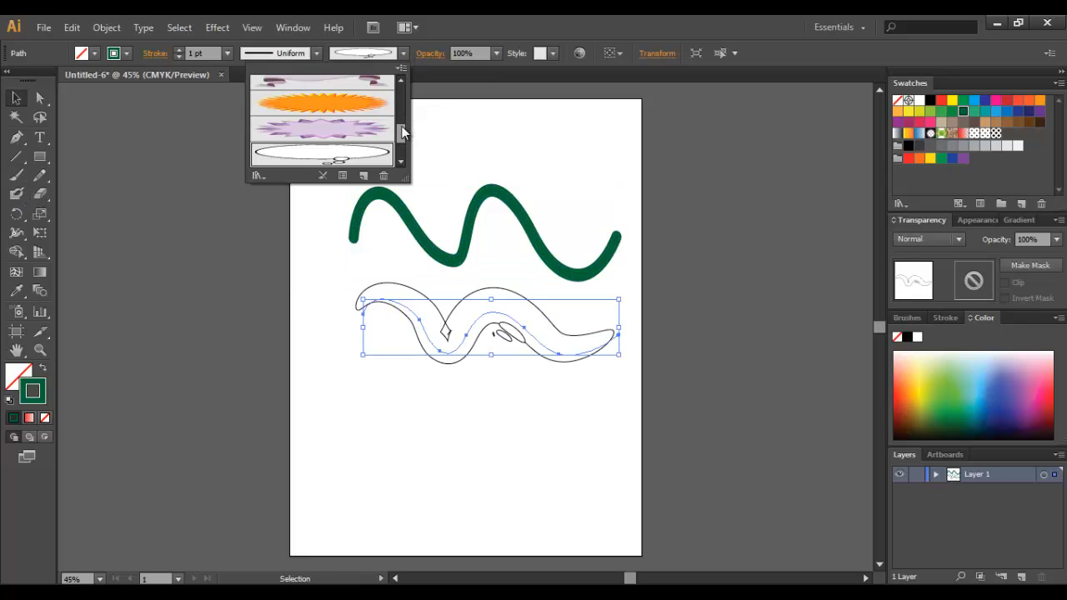
drag(401, 131, 400, 90)
click(383, 139)
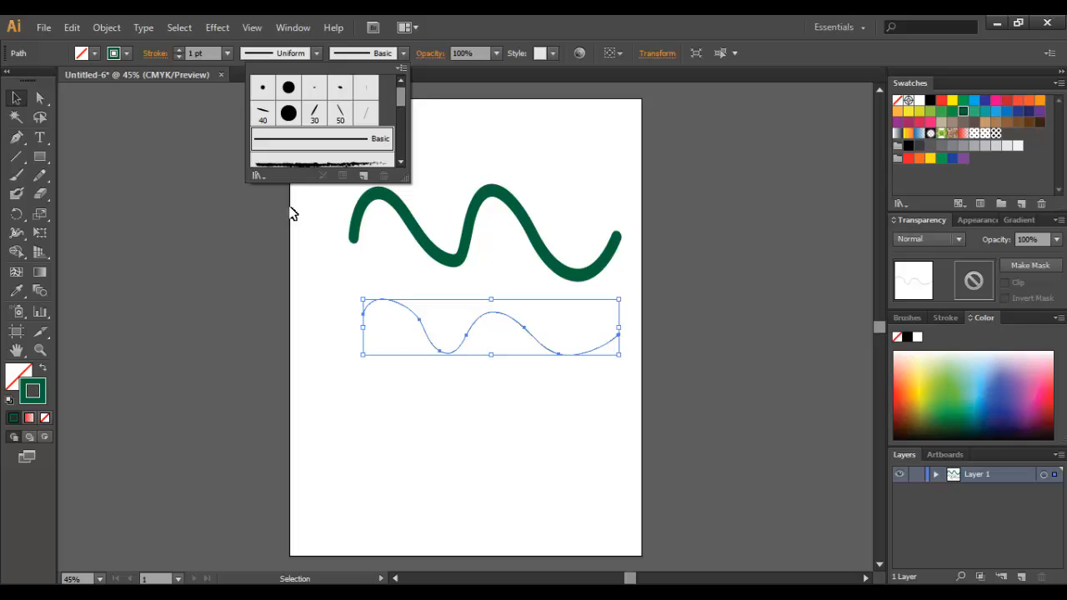
Select the thin Paintbrush wave and the thick Blob Brush wave in turn to compare their anchor points.
click(16, 98)
click(554, 386)
click(562, 356)
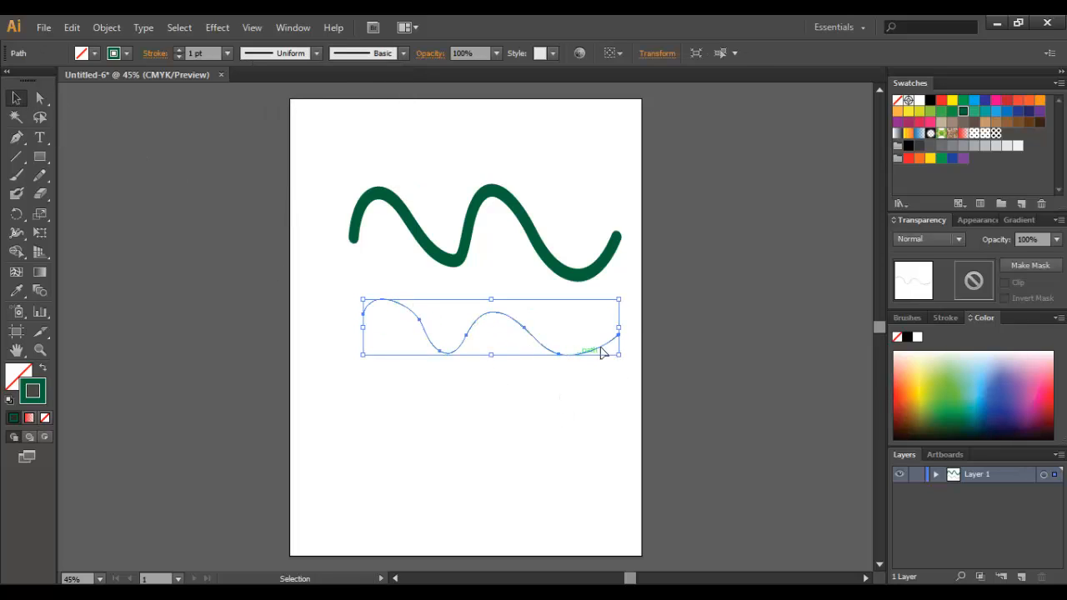
click(482, 204)
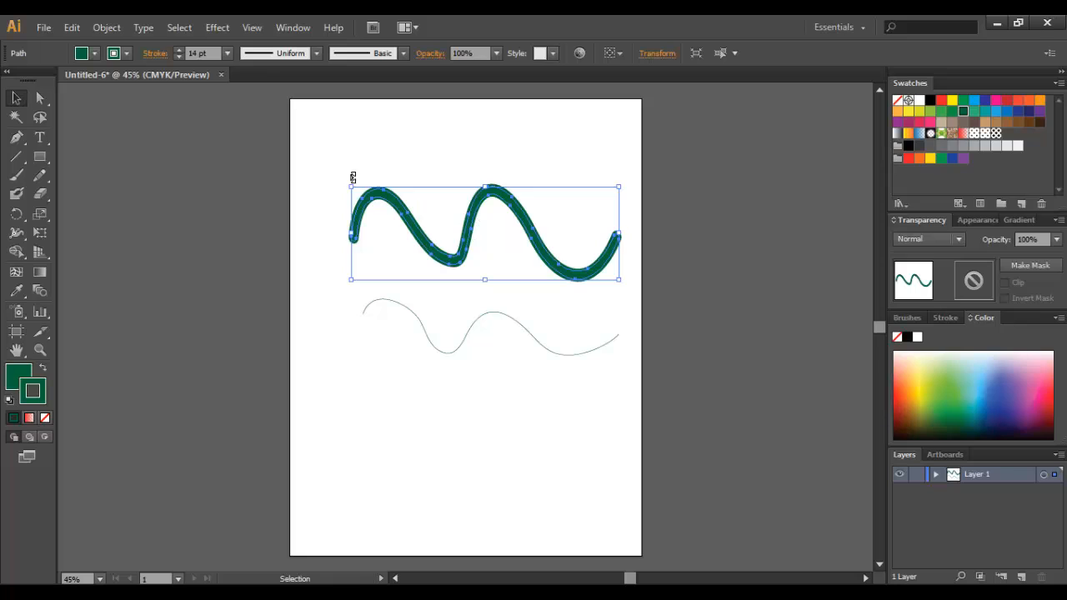
Select both waves and delete them from the artboard.
drag(393, 148, 516, 393)
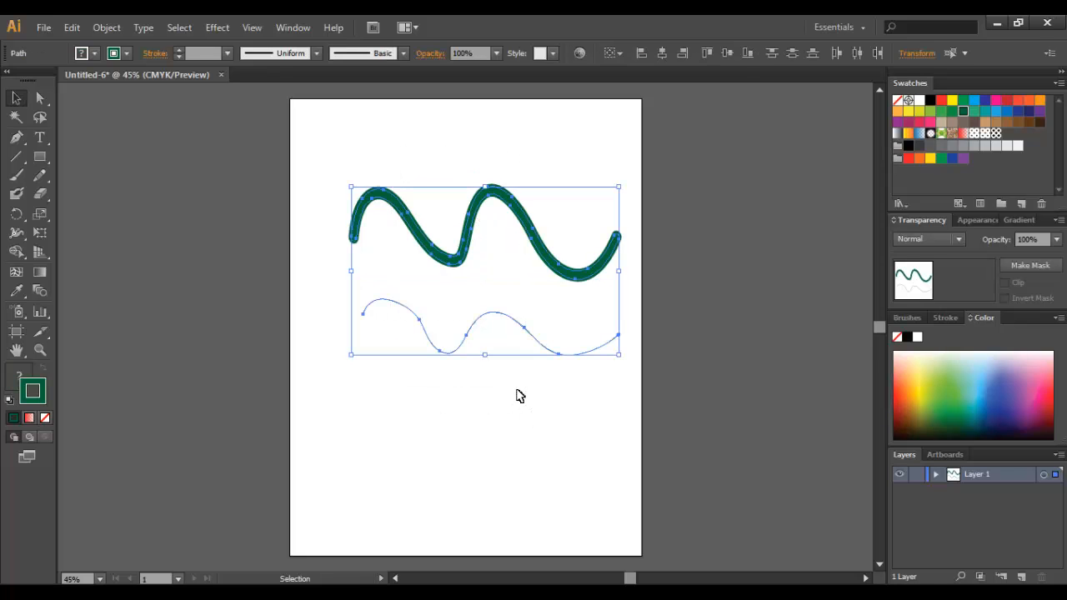
key(Delete)
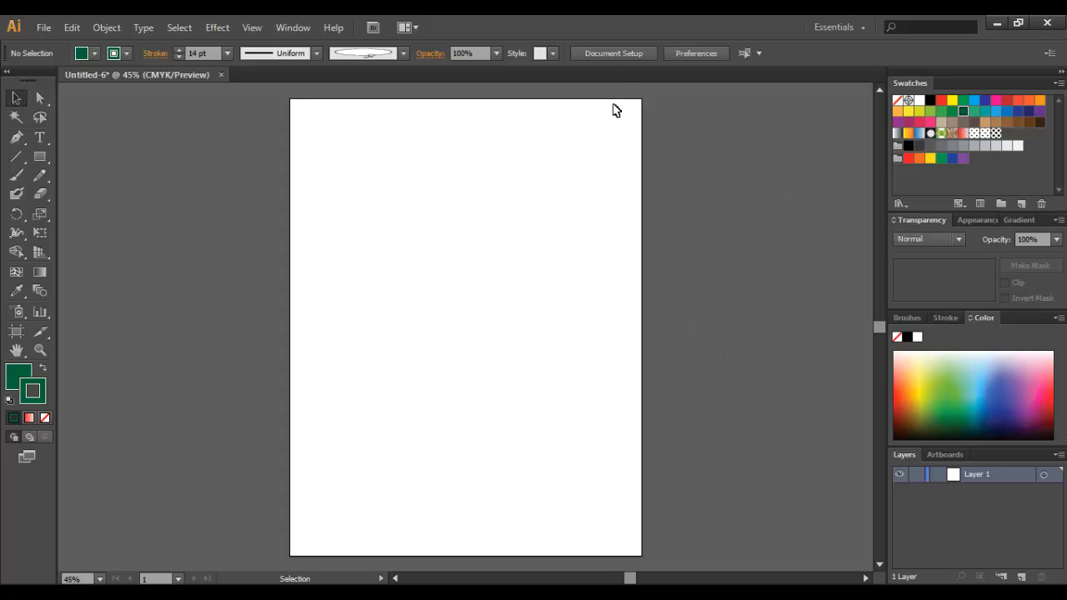
Start editing artboards from the document setup and resize the artboard freehand to about 1106 by 1029 px.
click(612, 52)
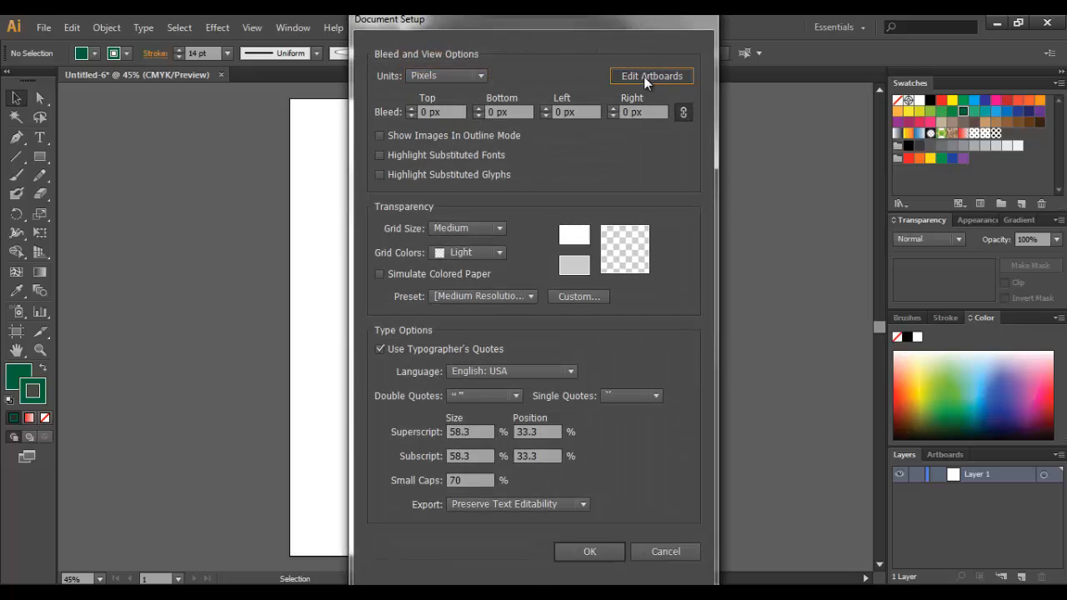
click(643, 76)
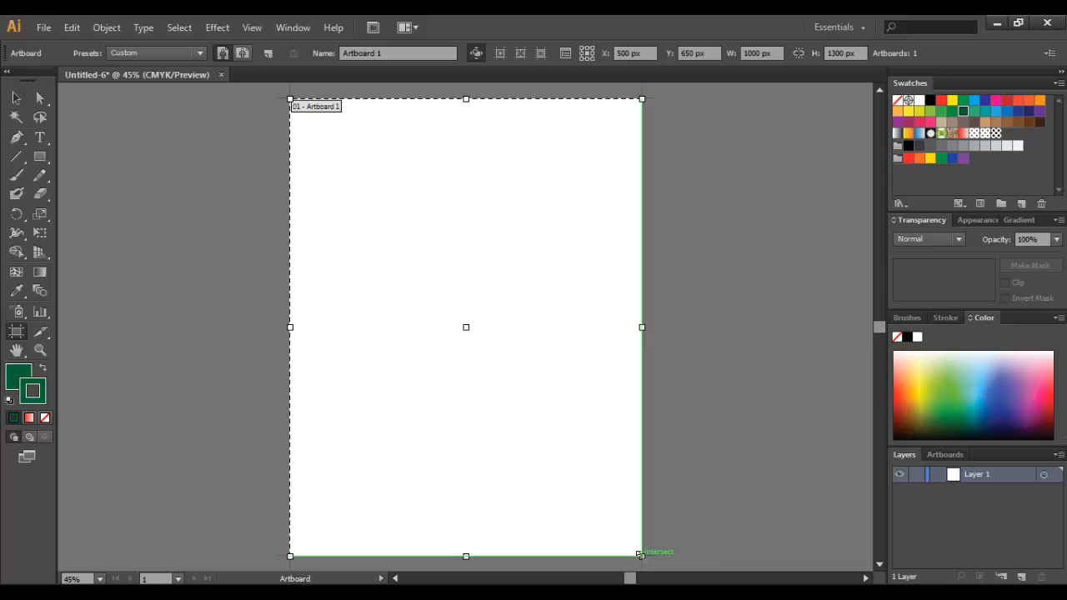
drag(641, 556, 678, 461)
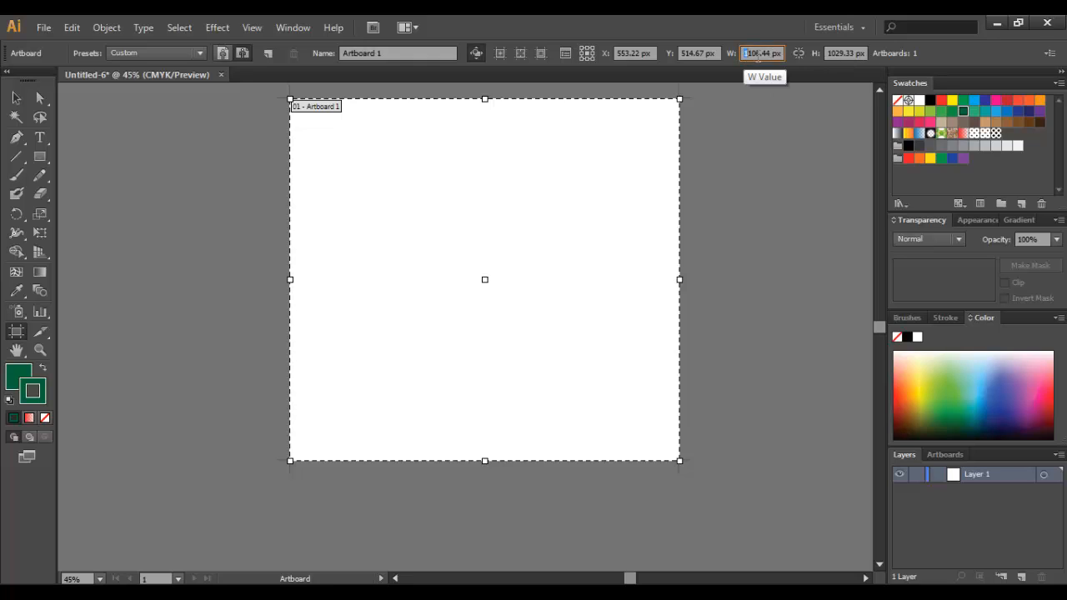
Set the artboard's width and height to 500 px each and leave artboard editing.
click(747, 52)
text(50)
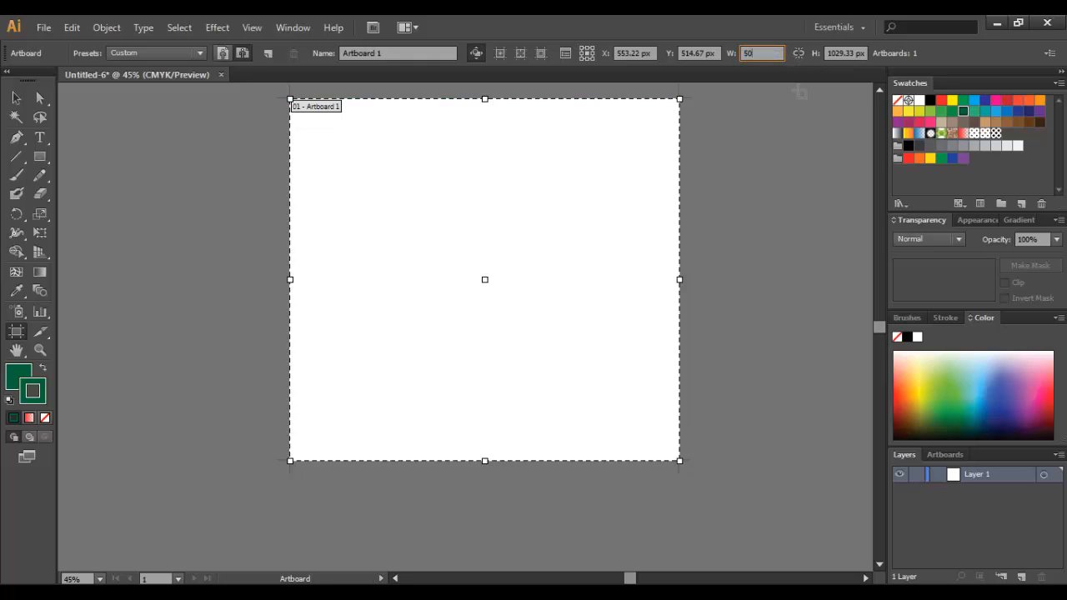
text(0)
key(Tab)
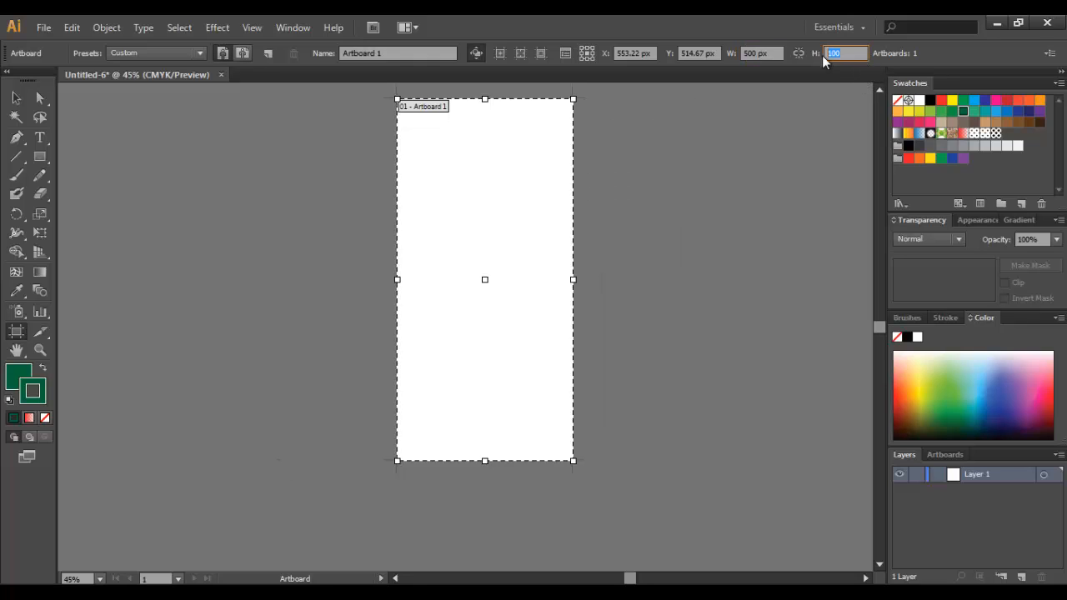
text(500)
key(Return)
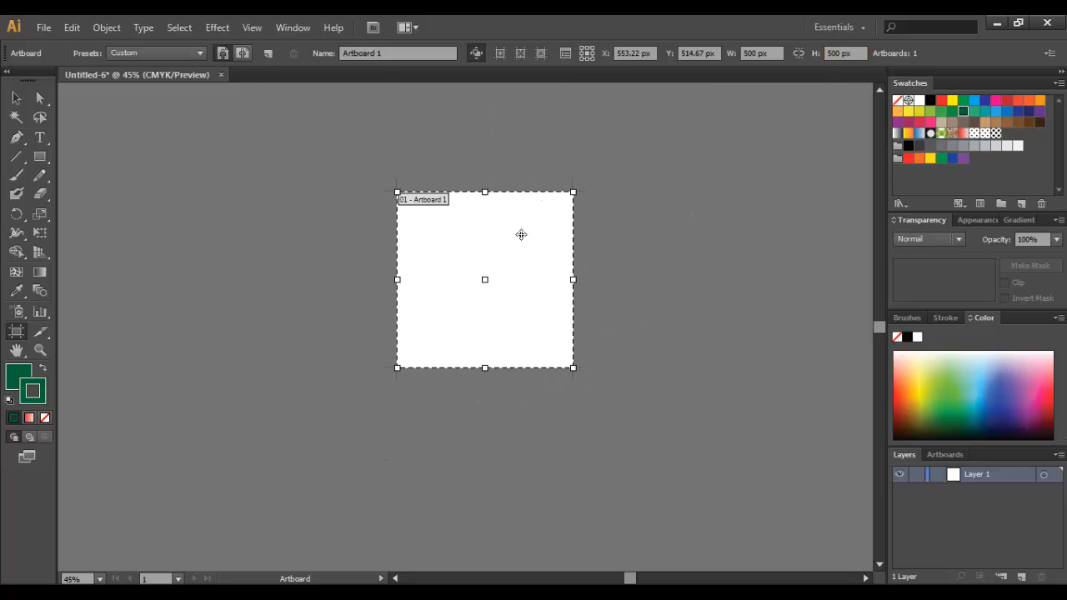
click(16, 97)
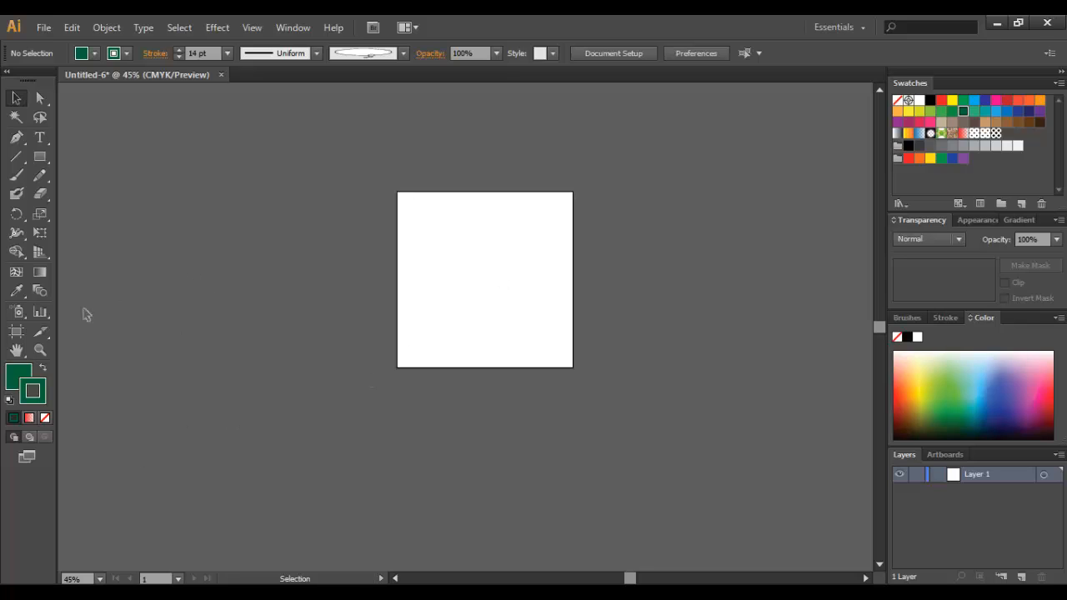
Draw a second artboard about 516 by 500 px beside the first, delete it and leave artboard editing.
click(18, 332)
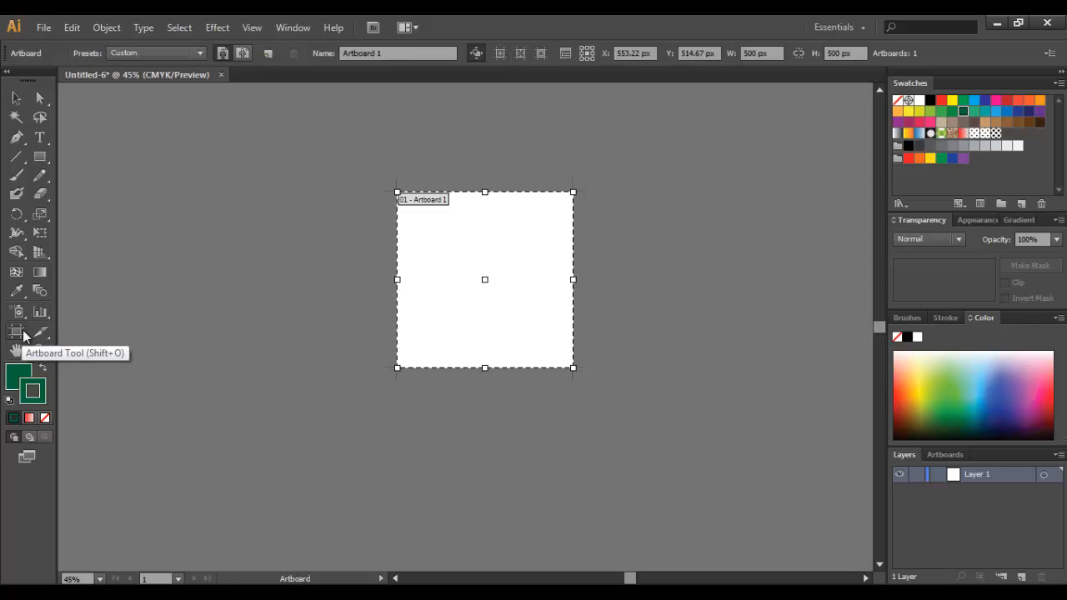
drag(605, 192, 786, 367)
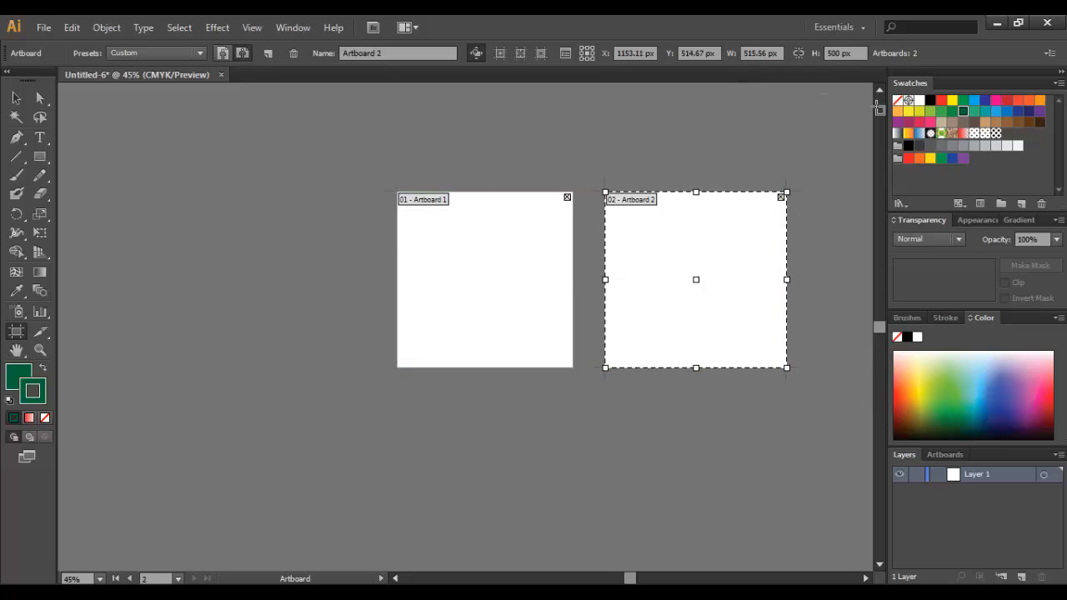
key(Delete)
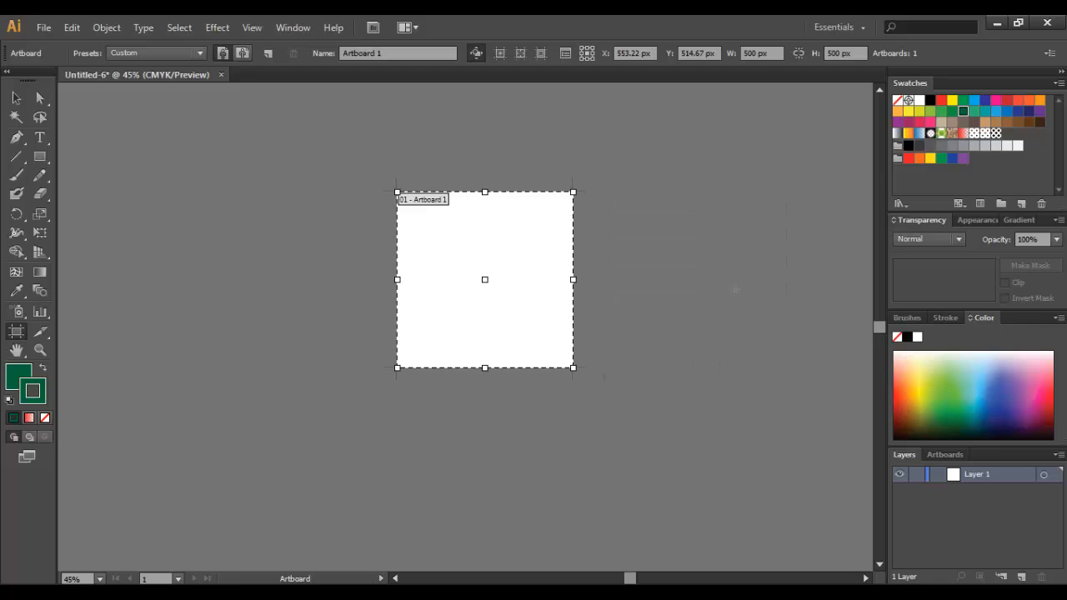
click(16, 98)
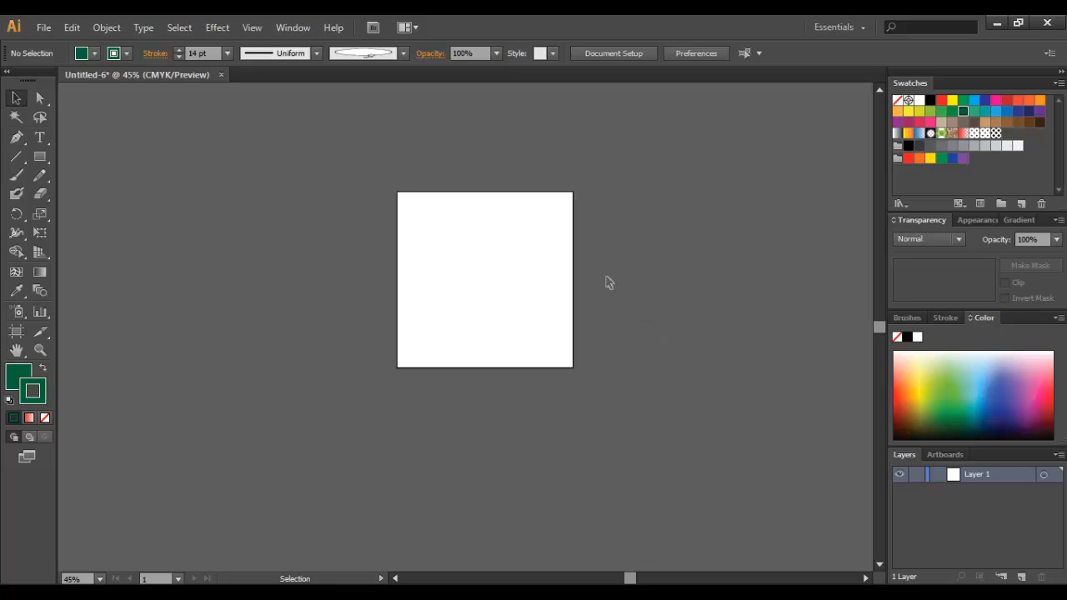
Examine the square artboard at different zoom levels up to 150%, scrolling vertically across it.
key(ctrl+plus)
key(ctrl+plus)
key(ctrl+plus)
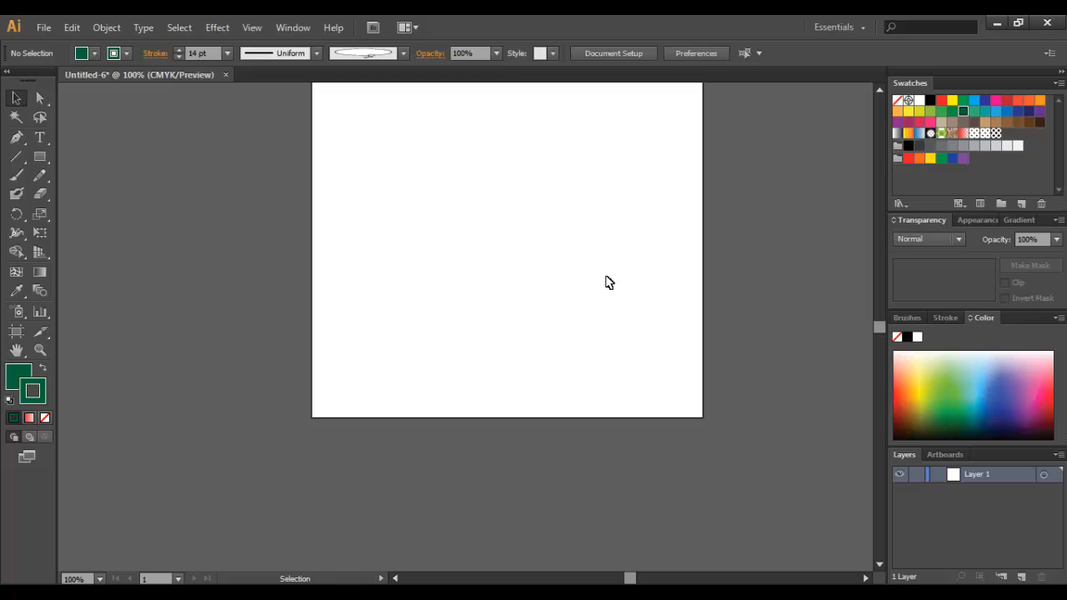
drag(875, 319, 879, 319)
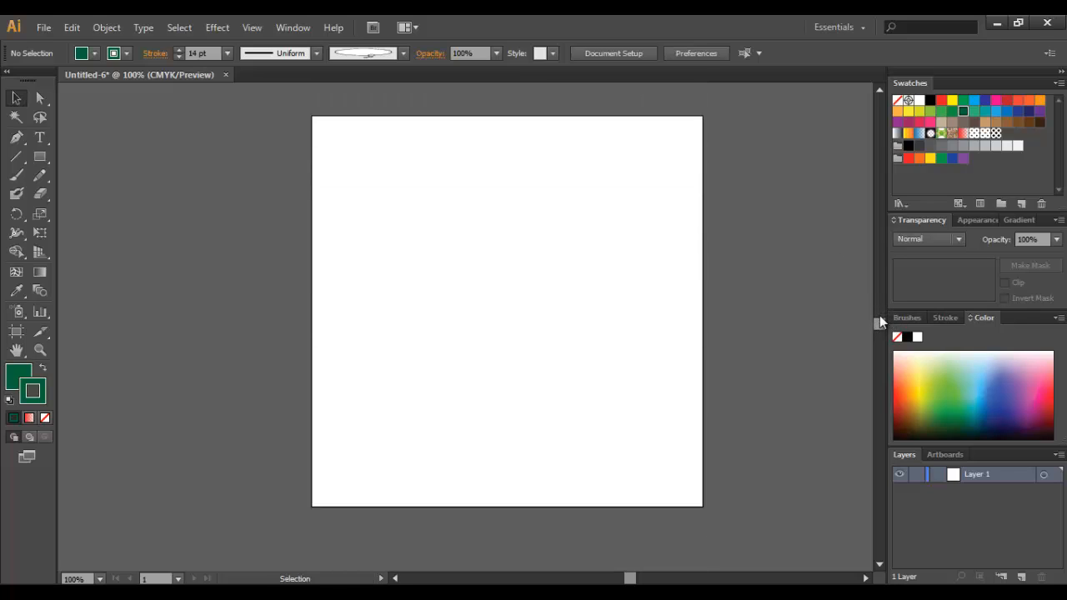
key(ctrl+minus)
key(ctrl+minus)
key(ctrl+plus)
key(ctrl+plus)
key(ctrl+plus)
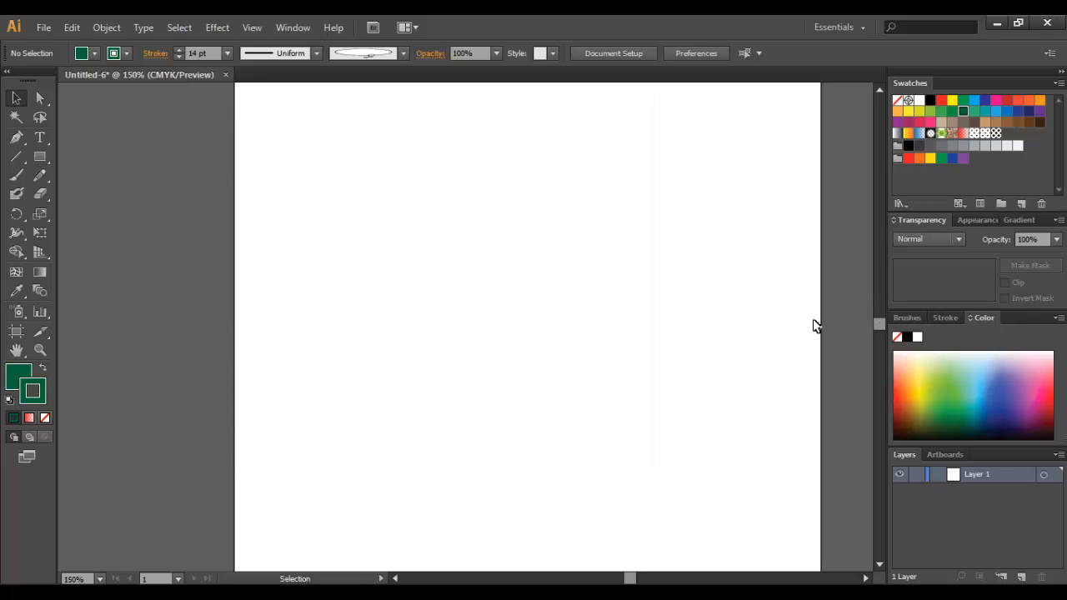
drag(880, 321, 882, 320)
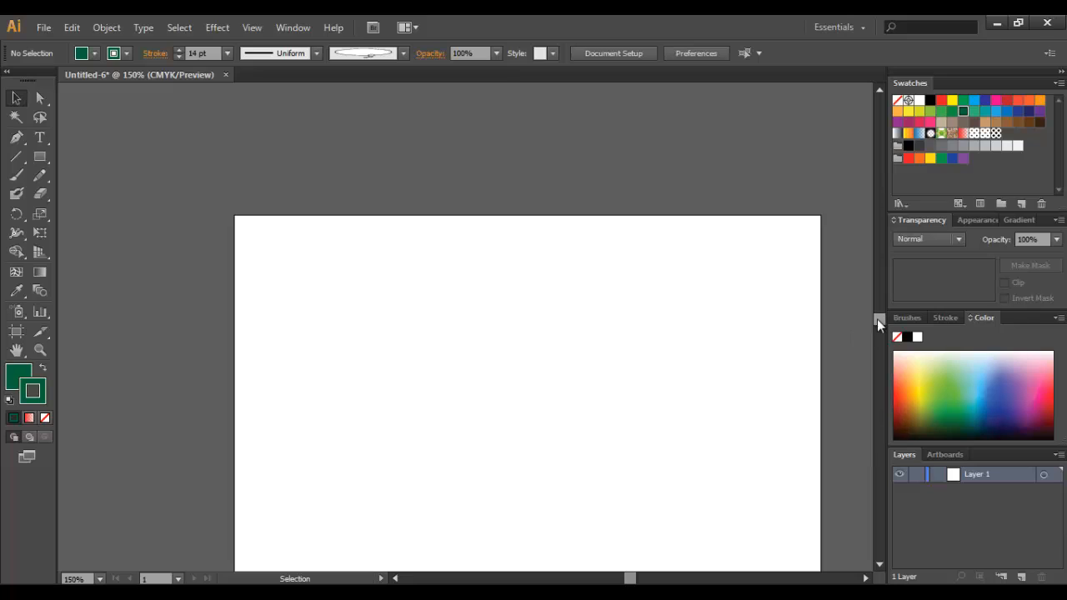
drag(877, 320, 881, 322)
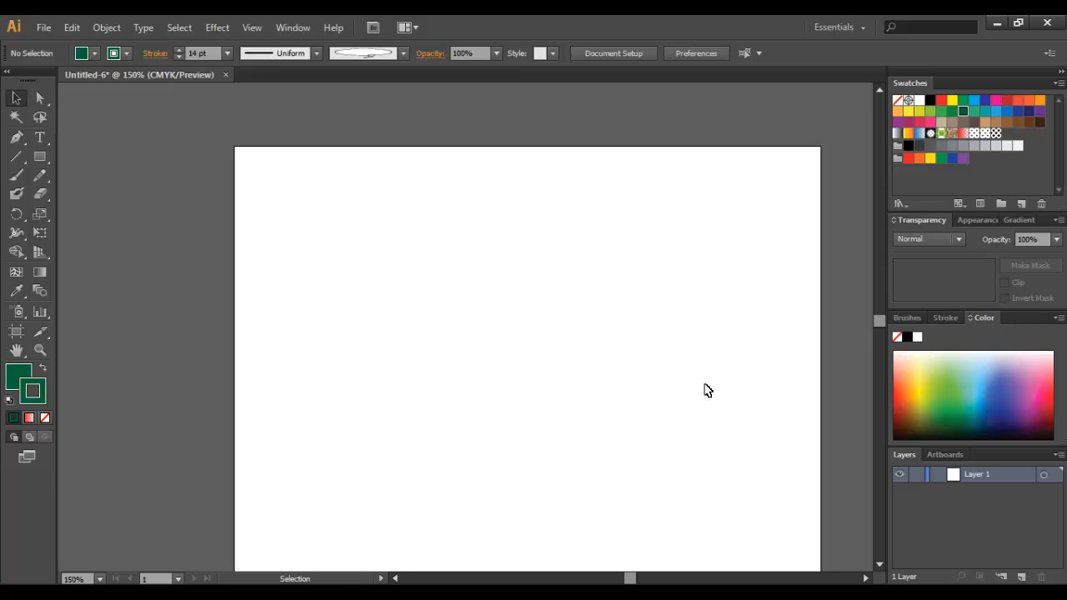
scroll(882, 320, up, 3)
scroll(882, 321, down, 2)
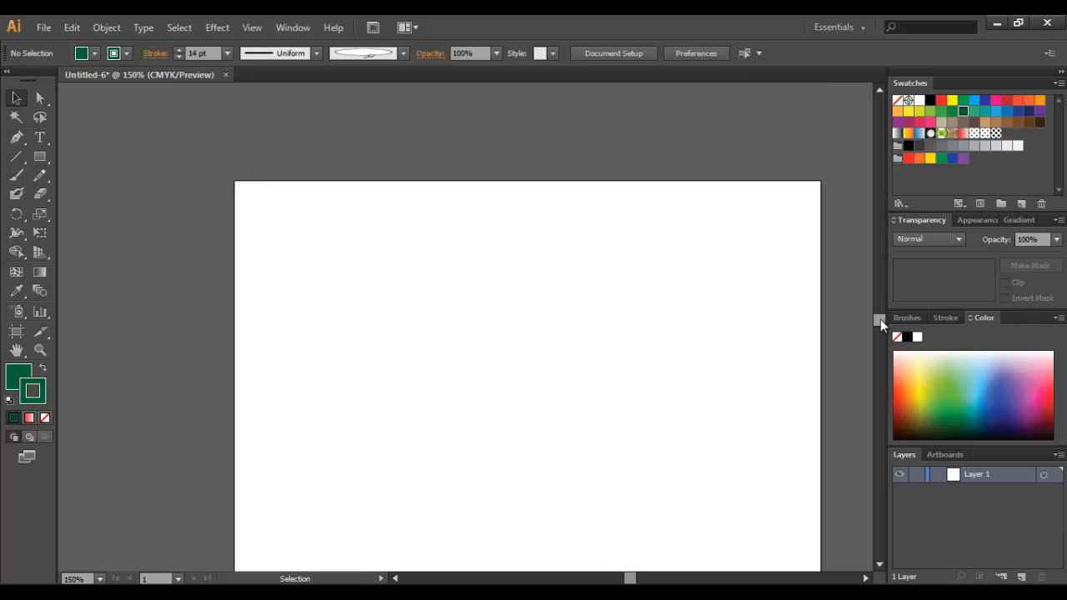
drag(875, 320, 879, 323)
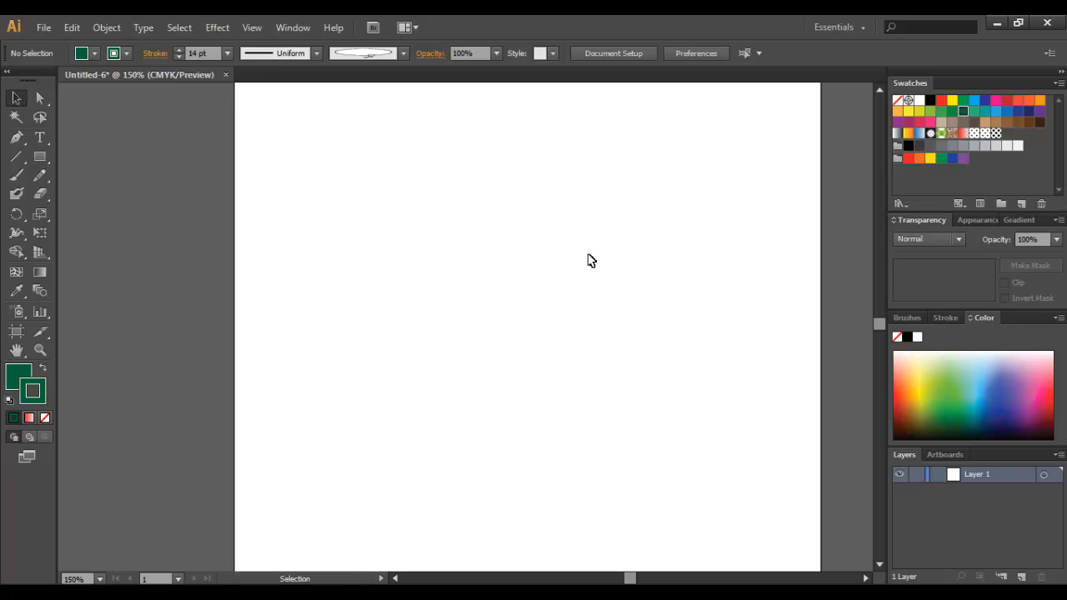
Reset the artboard view to 100% magnification with the Zoom tool.
click(44, 354)
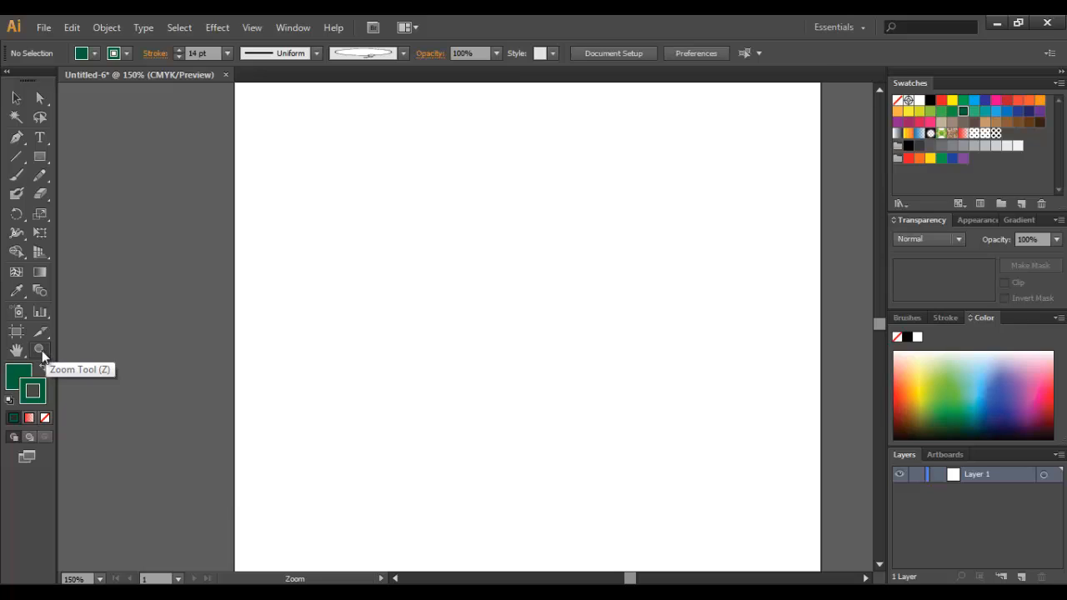
double_click(42, 351)
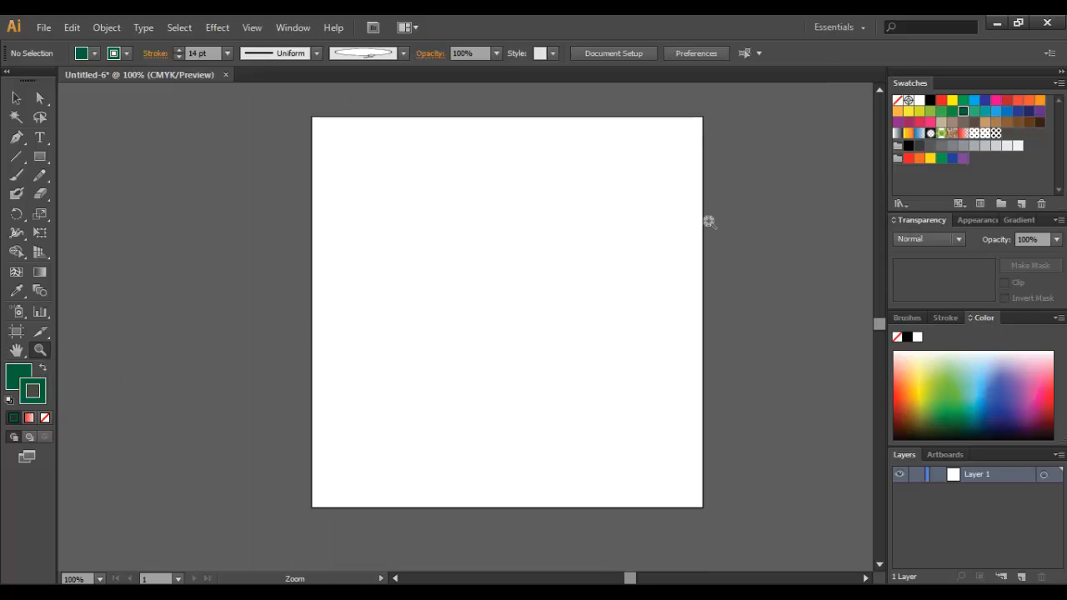
scroll(880, 325, up, 4)
scroll(881, 324, down, 3)
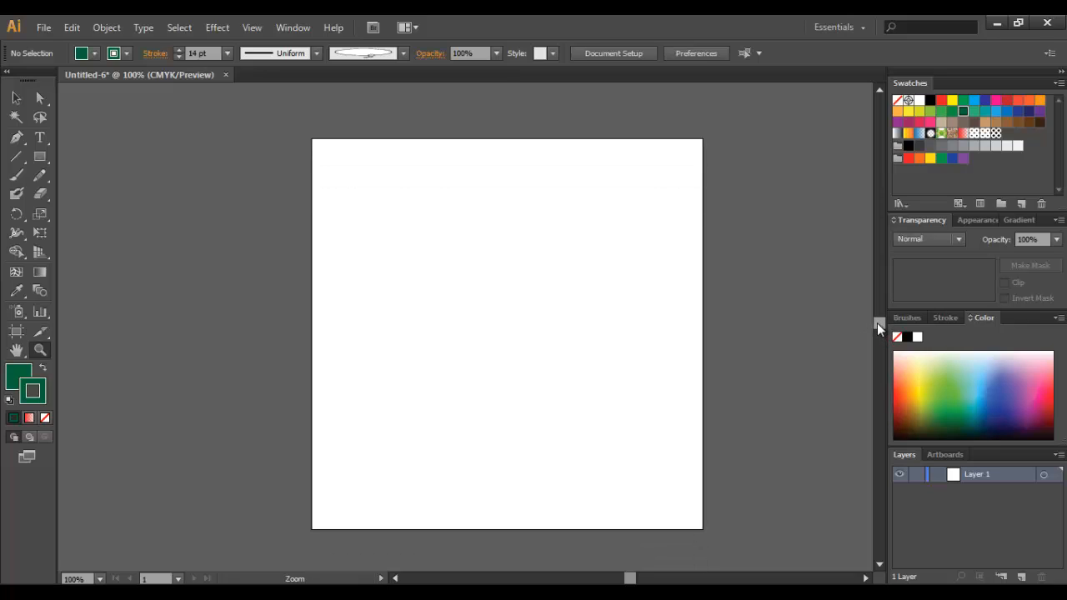
Return to the Selection tool and add a new layer above Layer 1.
key(l)
key(v)
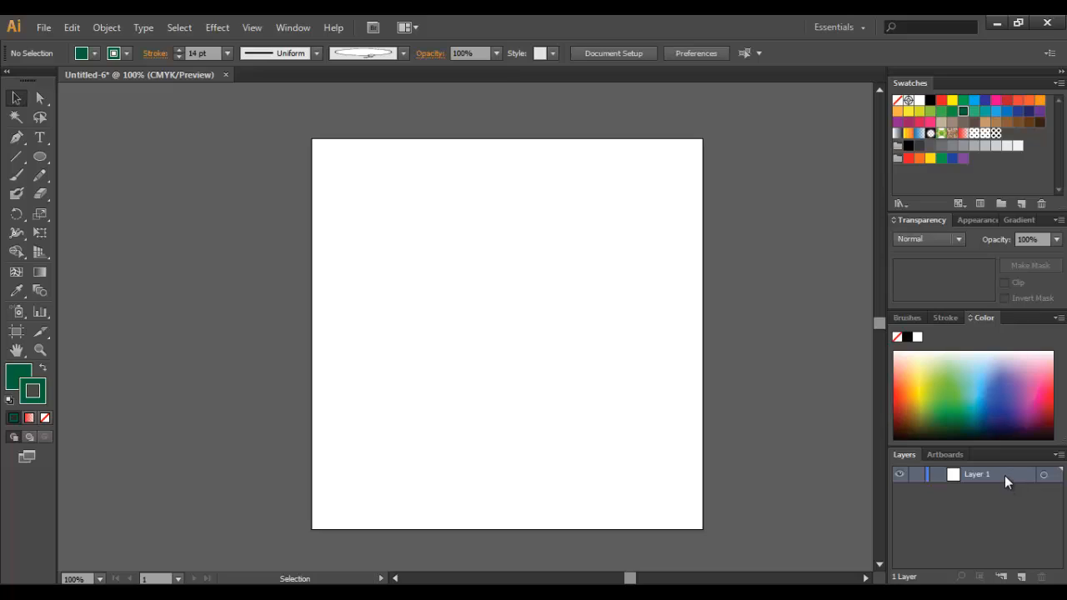
click(1022, 578)
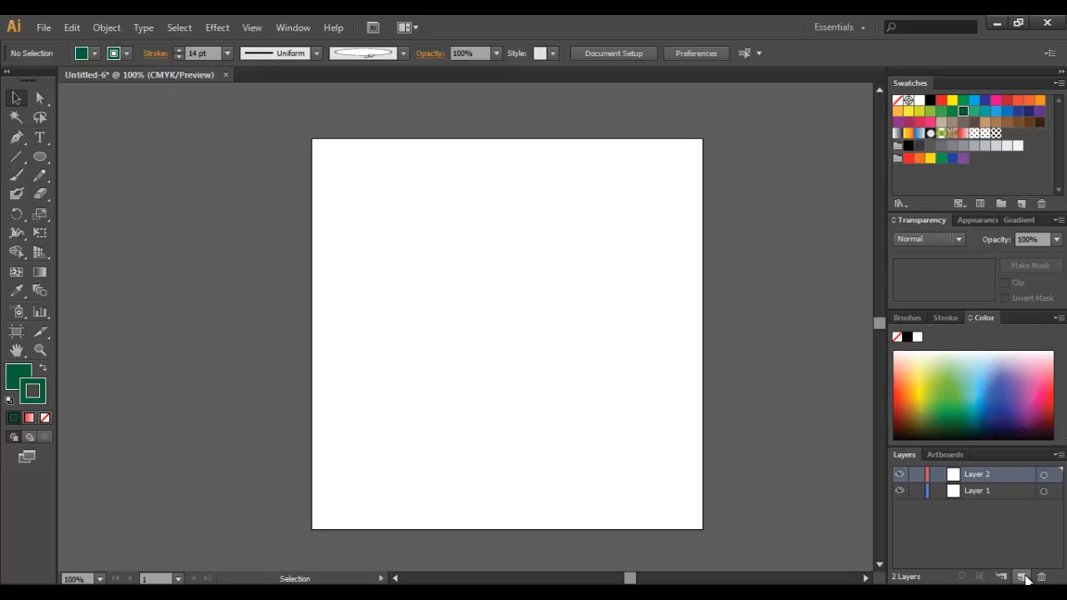
Review the layer options and available layer colors for another new layer, and cancel its creation.
click(1057, 456)
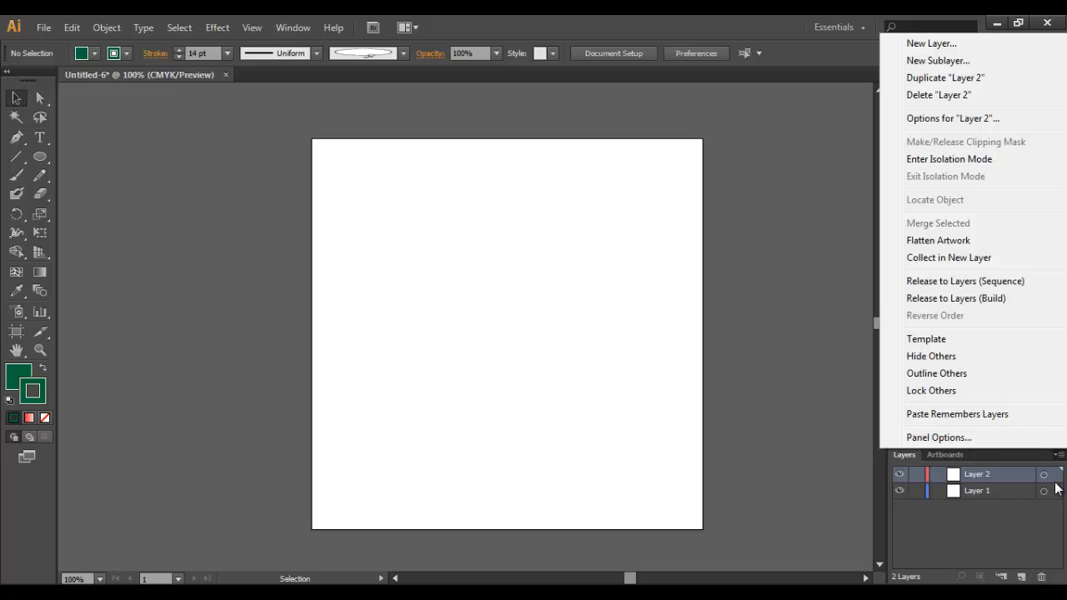
click(986, 43)
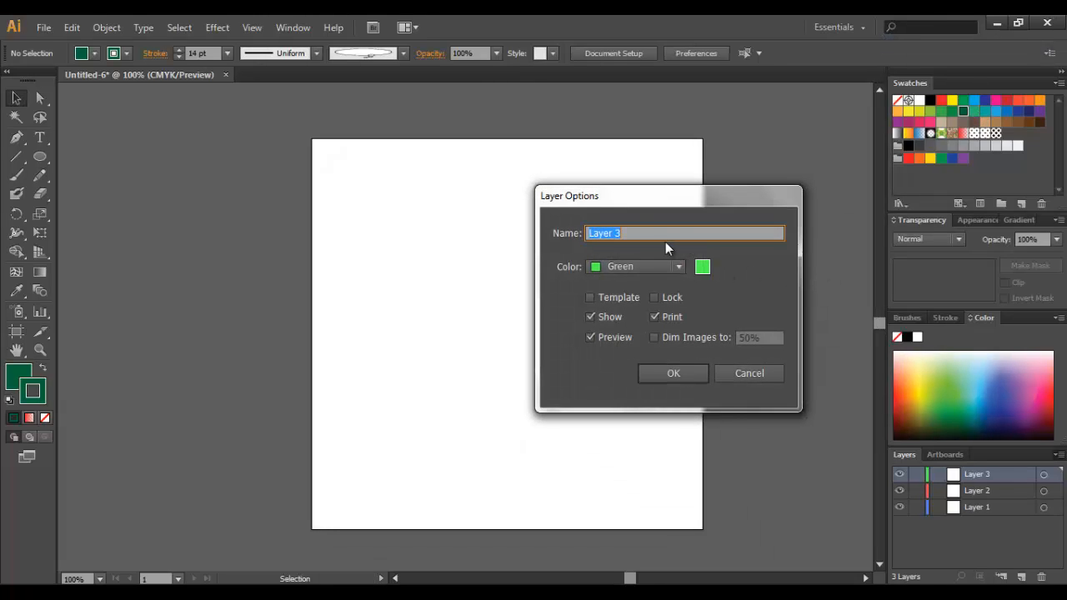
click(677, 271)
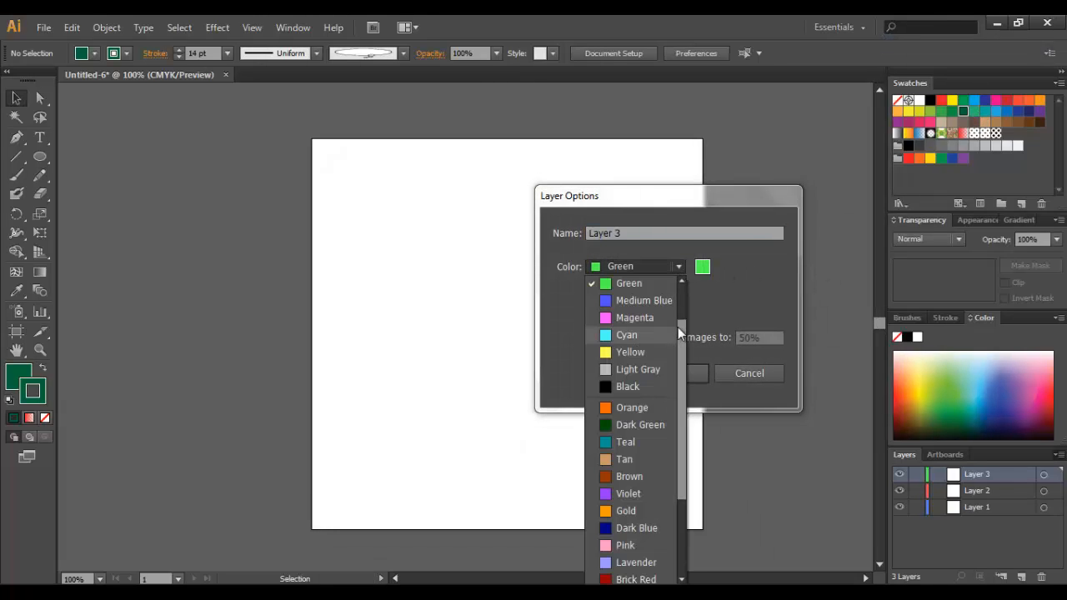
click(685, 263)
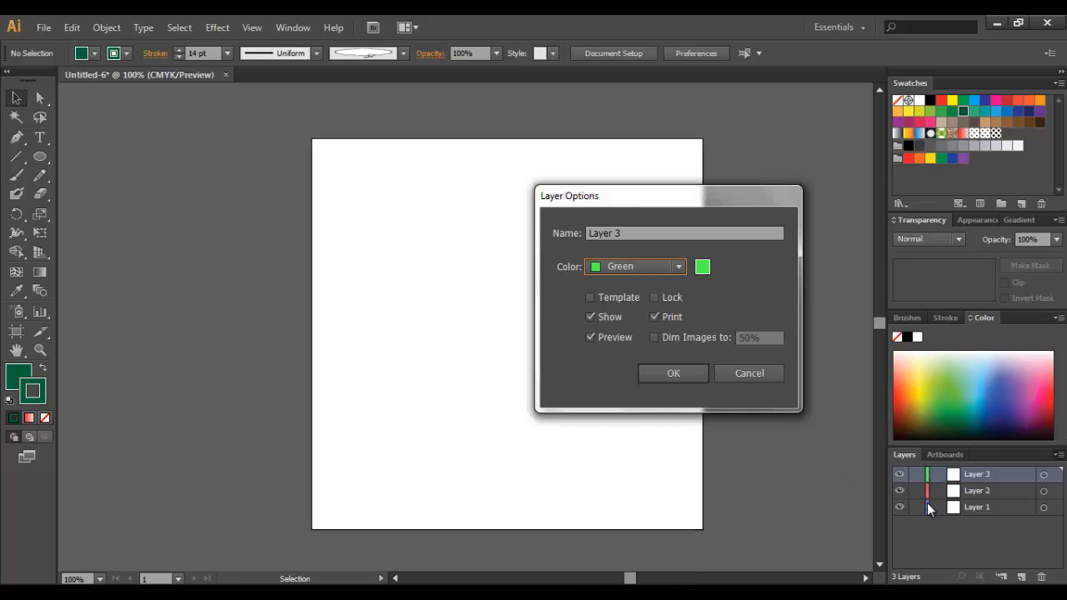
click(747, 373)
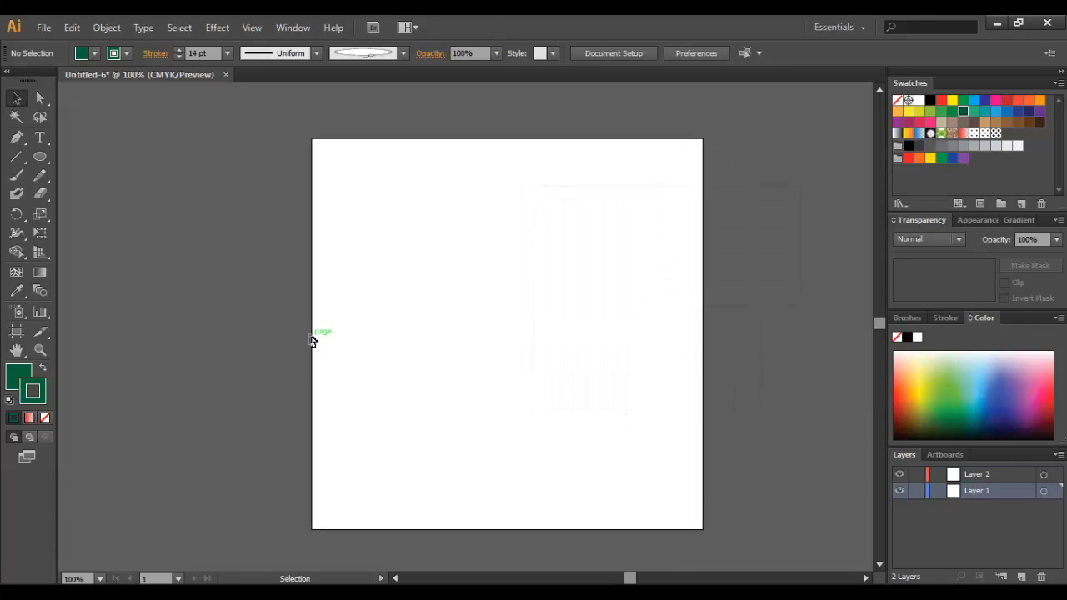
Review the file formats offered for saving the document under Save As, and cancel without saving.
click(42, 26)
click(136, 175)
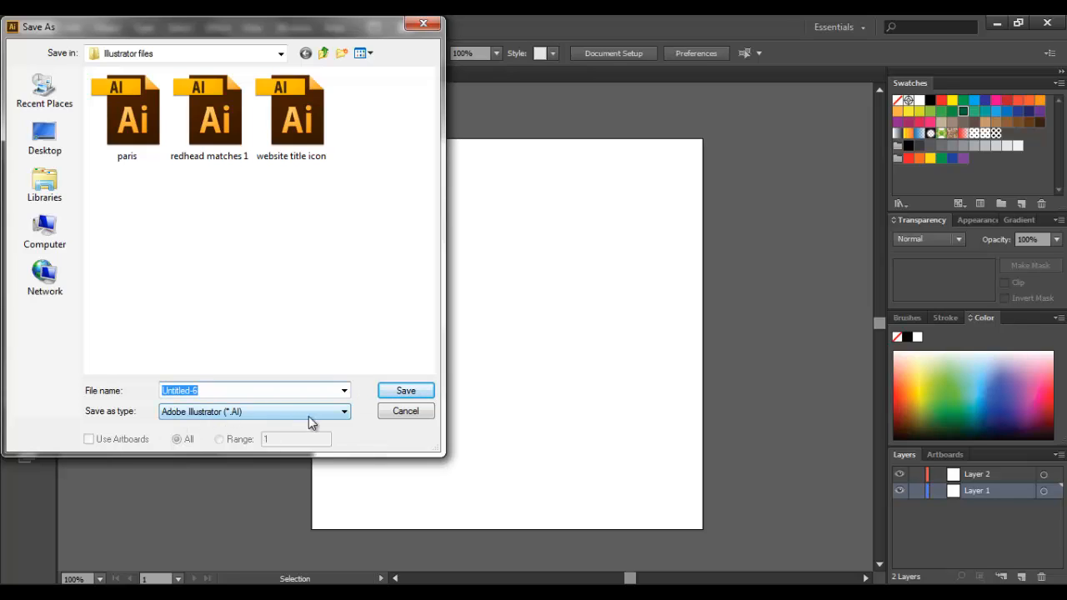
click(342, 417)
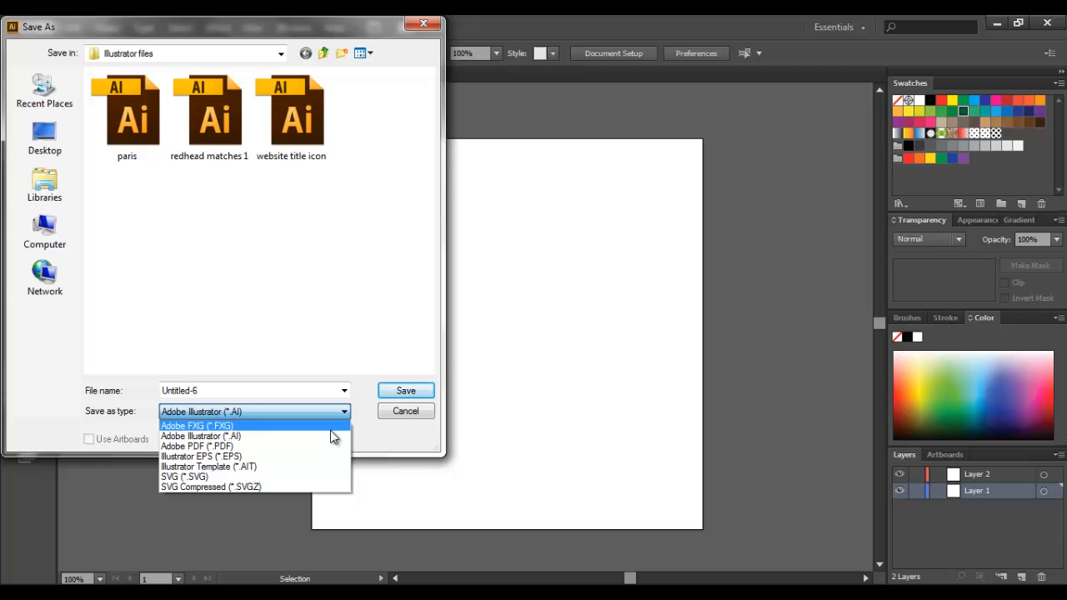
click(412, 414)
click(416, 417)
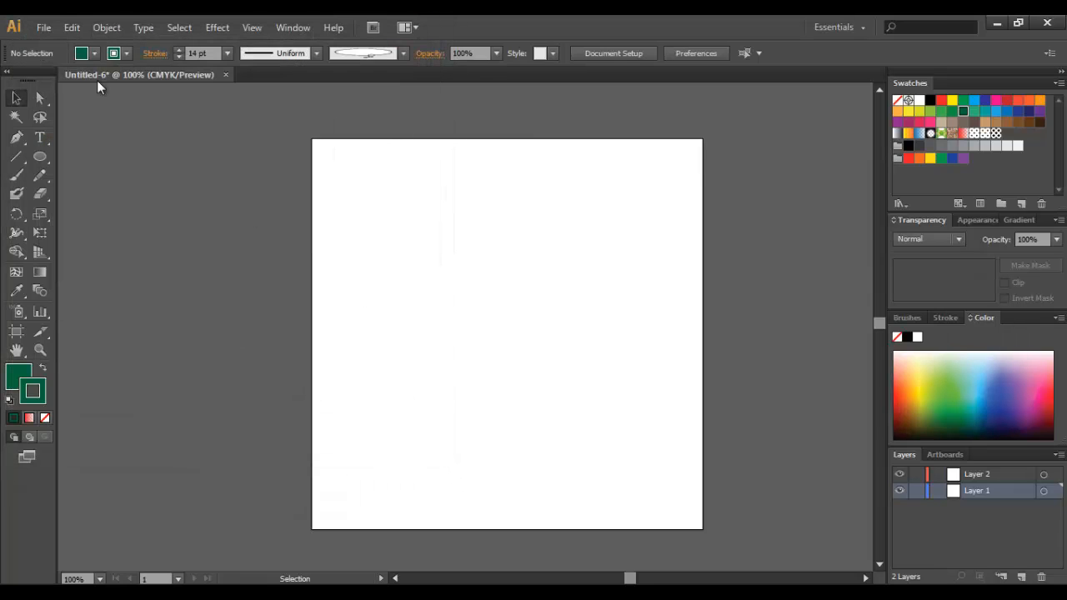
Review the file formats offered for exporting the document, and cancel the export.
click(42, 27)
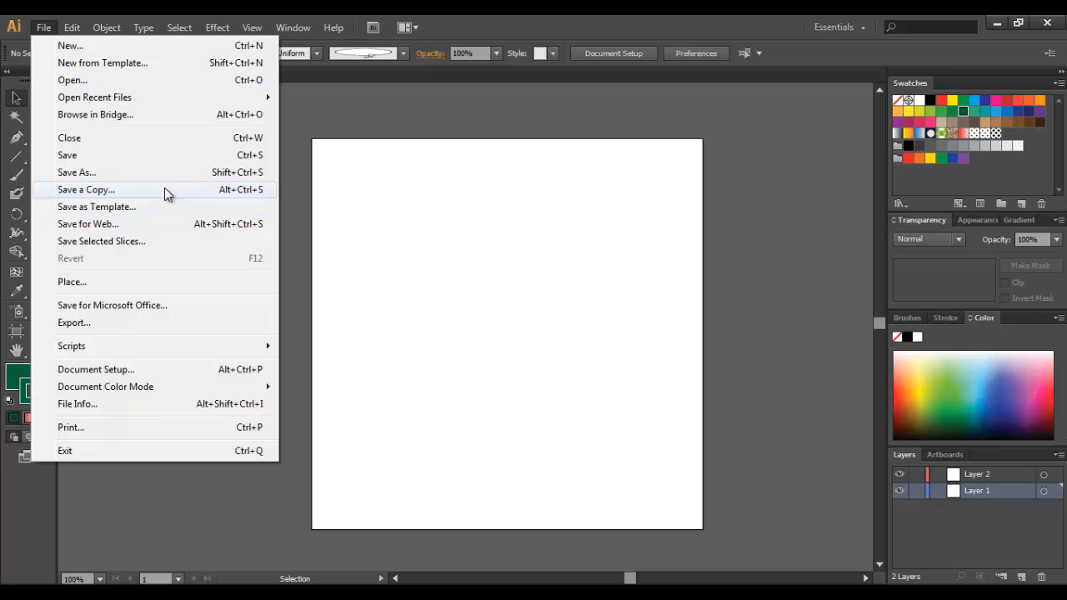
click(175, 323)
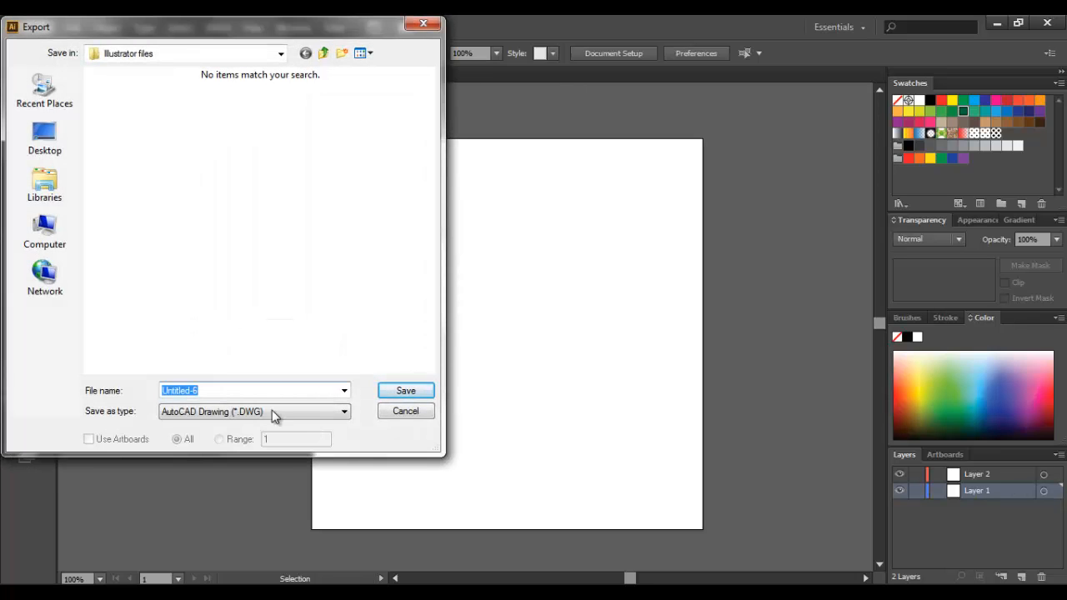
click(330, 416)
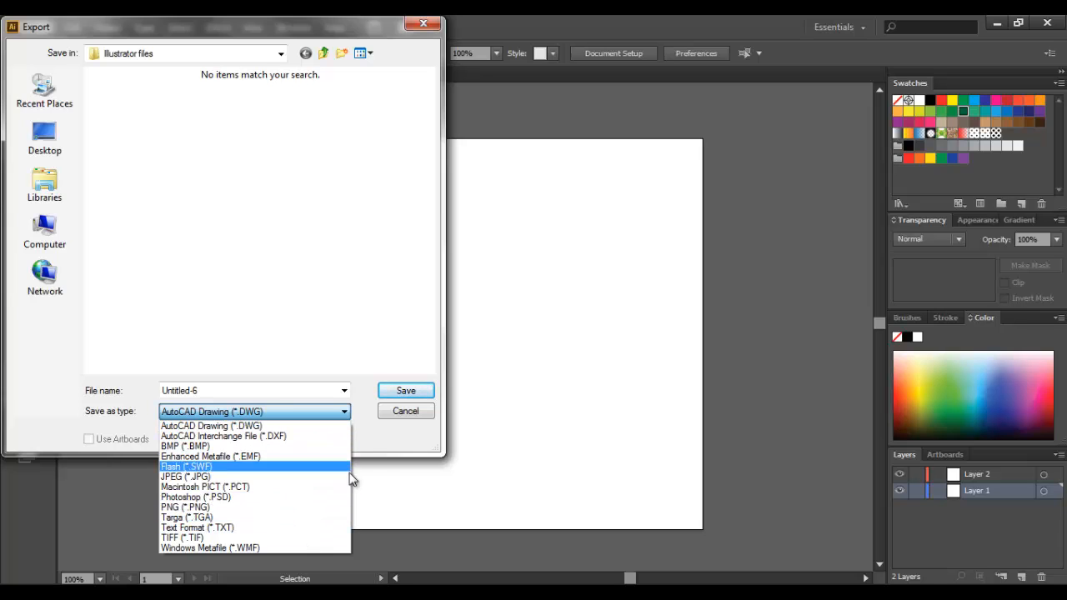
click(424, 417)
click(424, 417)
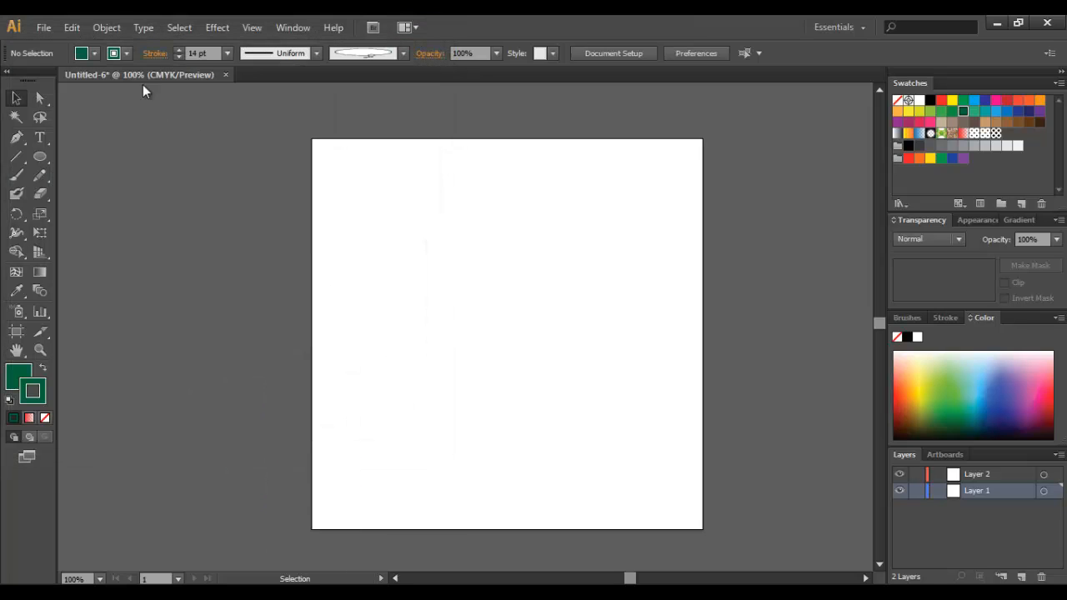
Examine the Save for Web format, quality and image size settings, and cancel without saving.
click(44, 27)
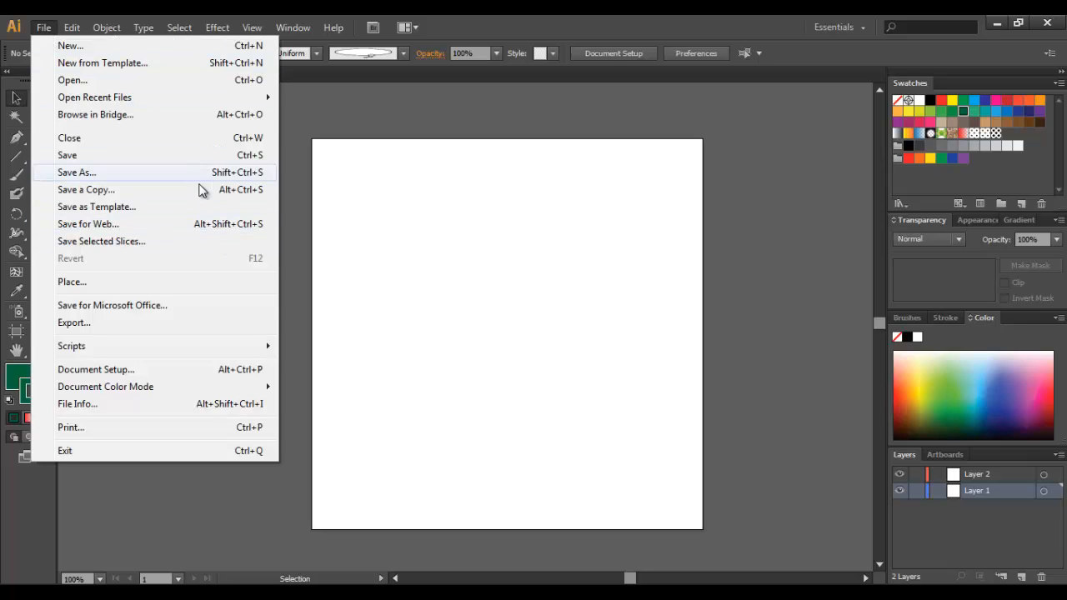
click(176, 231)
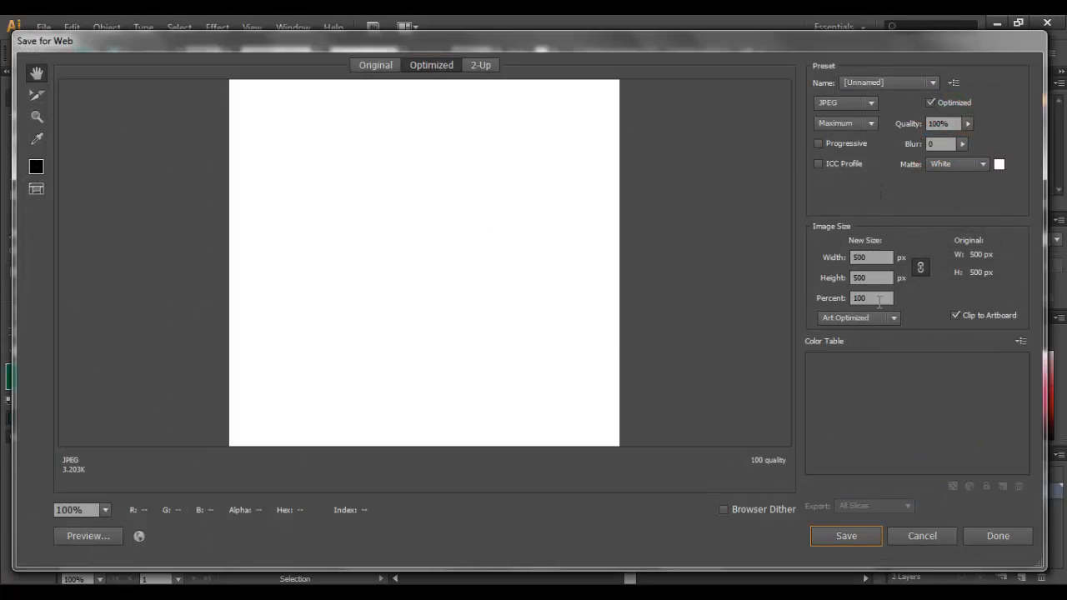
click(937, 537)
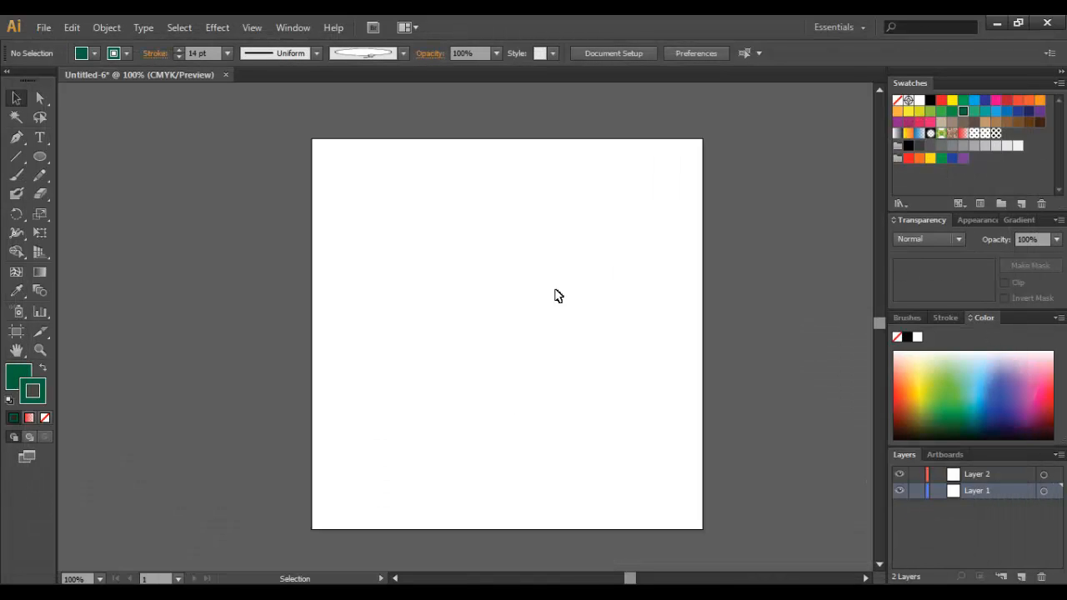